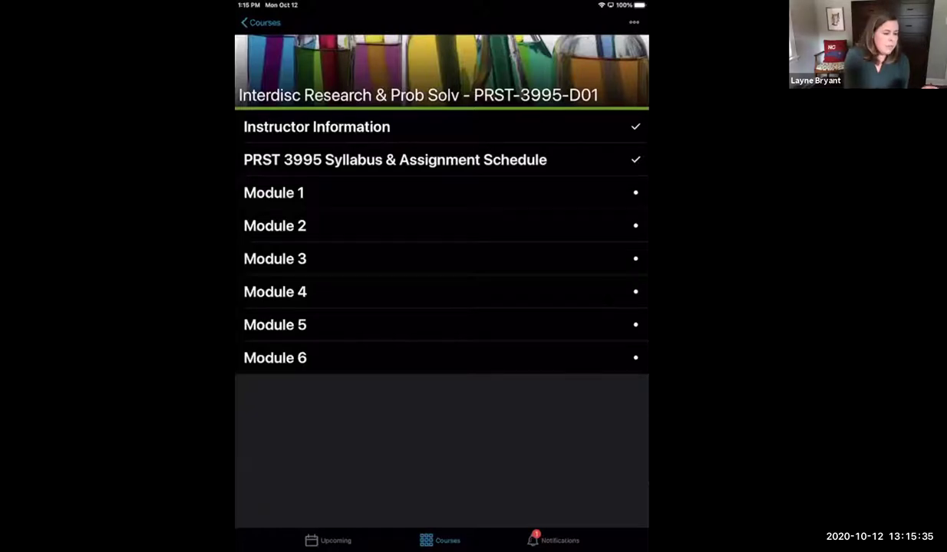
Step: Scroll through the weekly quizzes, discussions and assignments in the PRST 3995 Assignment Schedule, then close it
click(261, 22)
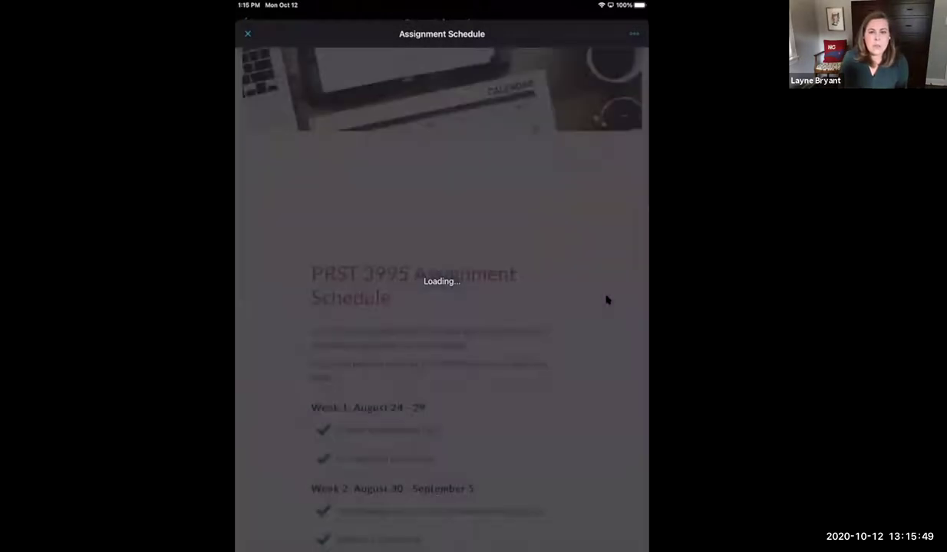
scroll(606, 300, down, 5)
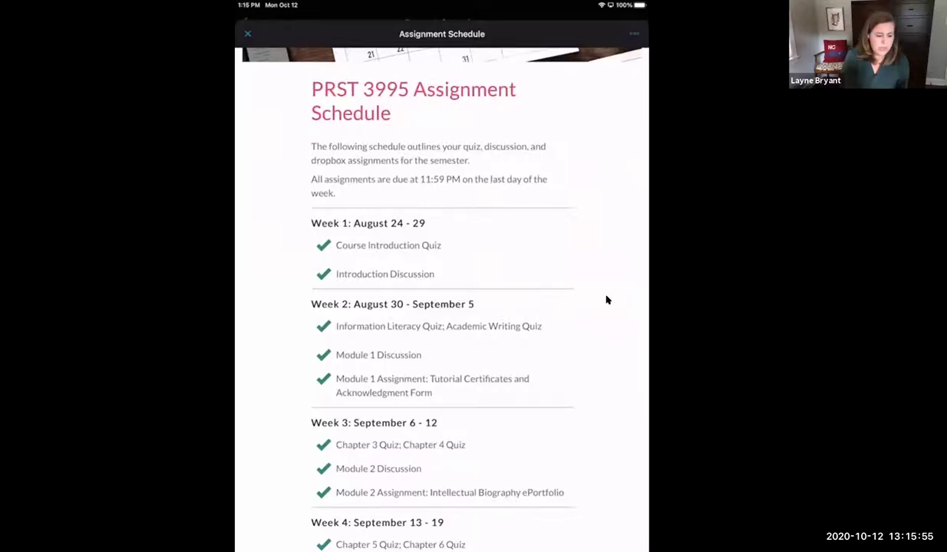
scroll(606, 300, down, 5)
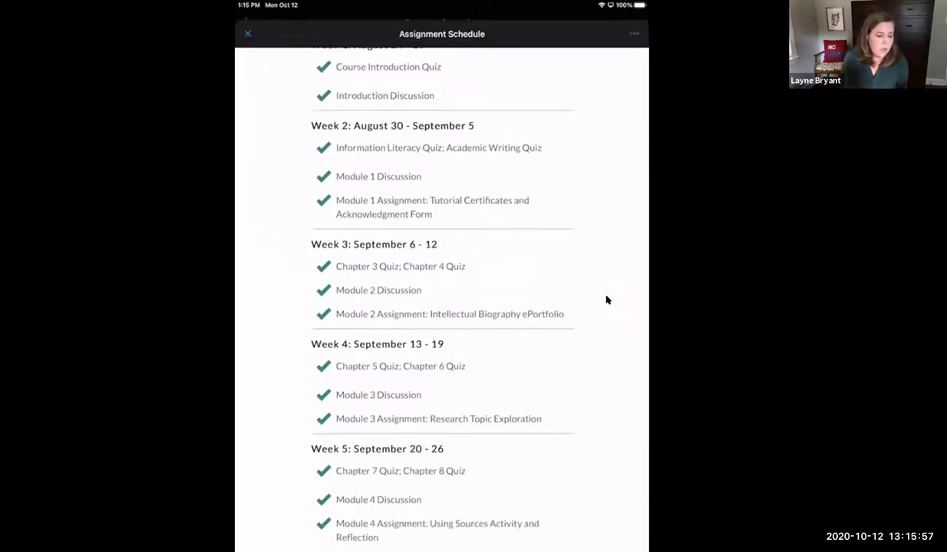
scroll(606, 300, up, 10)
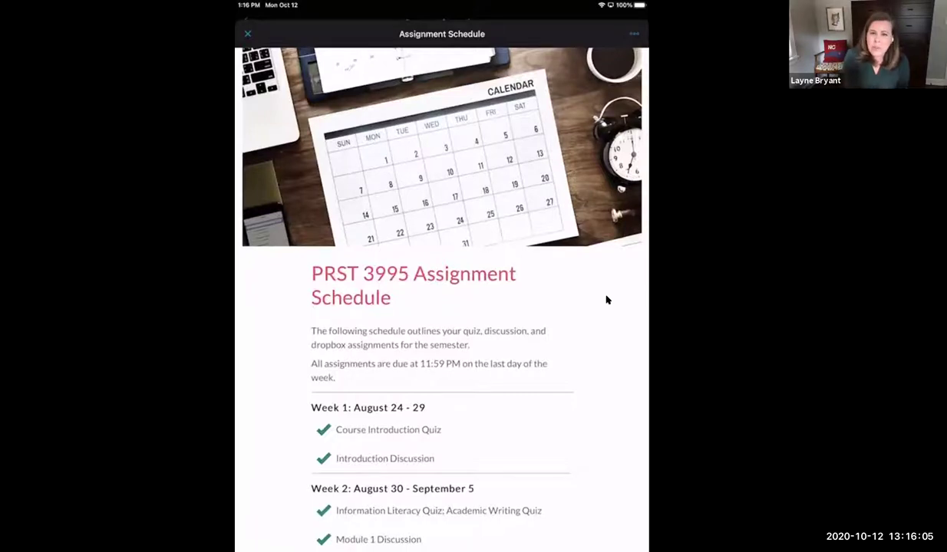
scroll(606, 300, down, 5)
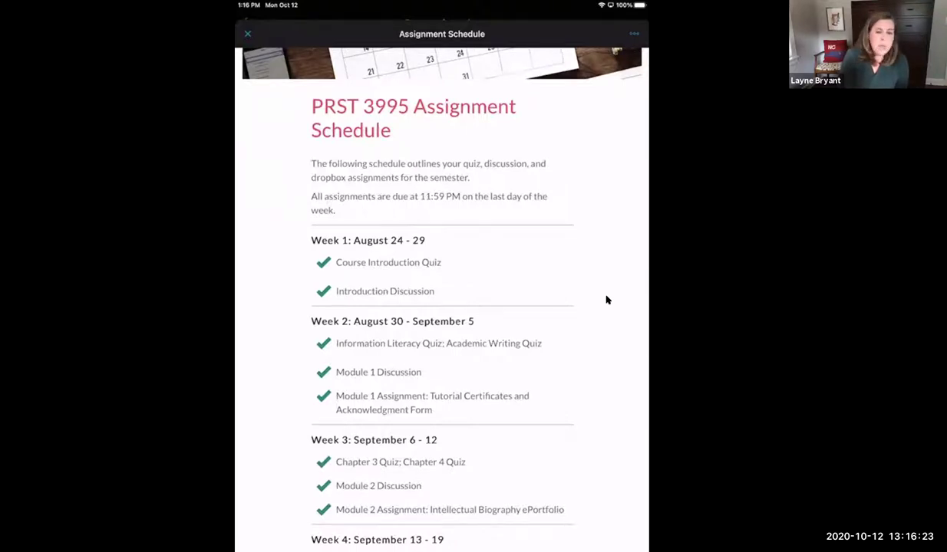
scroll(606, 300, down, 4)
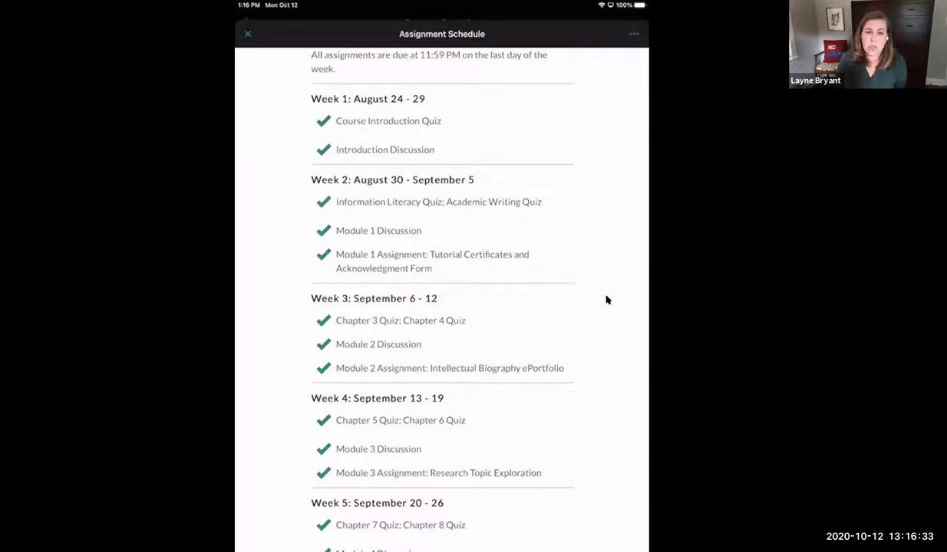
scroll(606, 300, down, 3)
key(Escape)
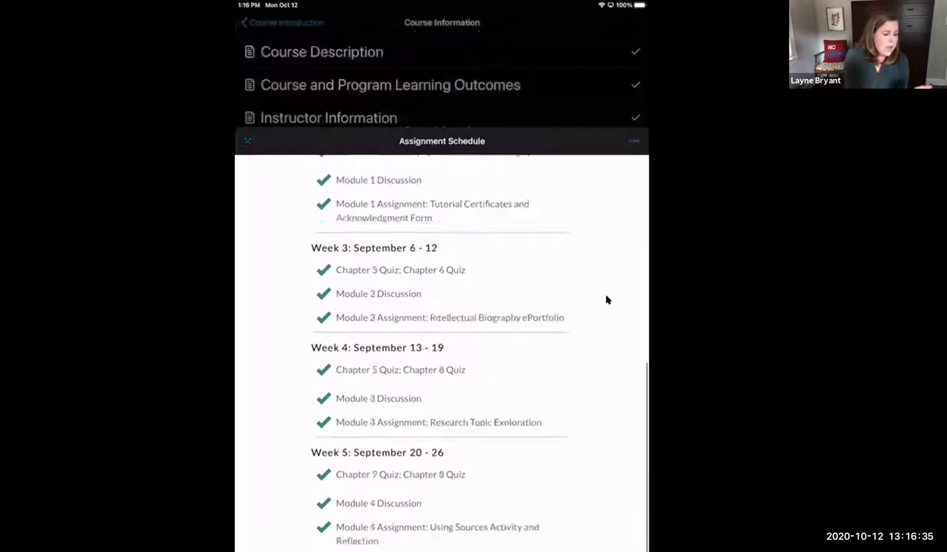
Step: Open Student Conference Requests and scroll down to the Calendly booking calendar and form
key(Return)
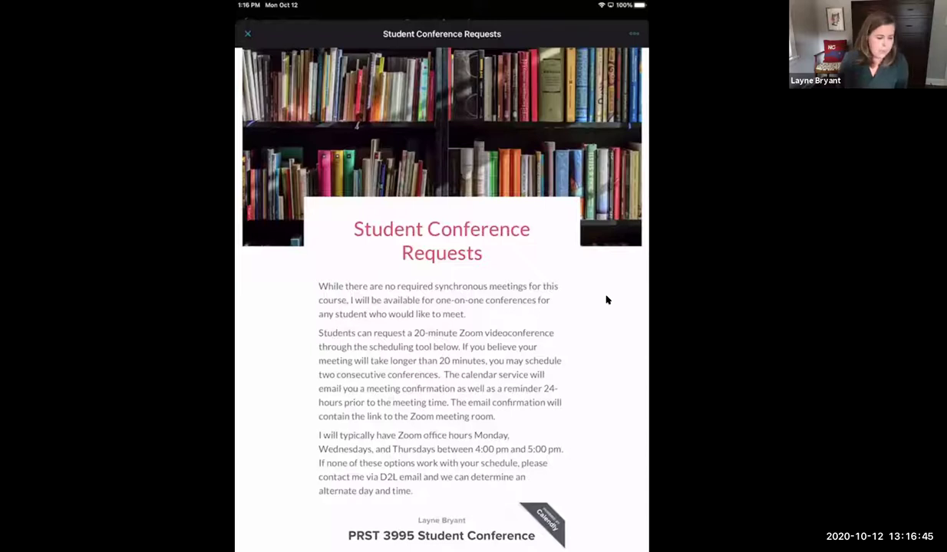
scroll(606, 300, down, 10)
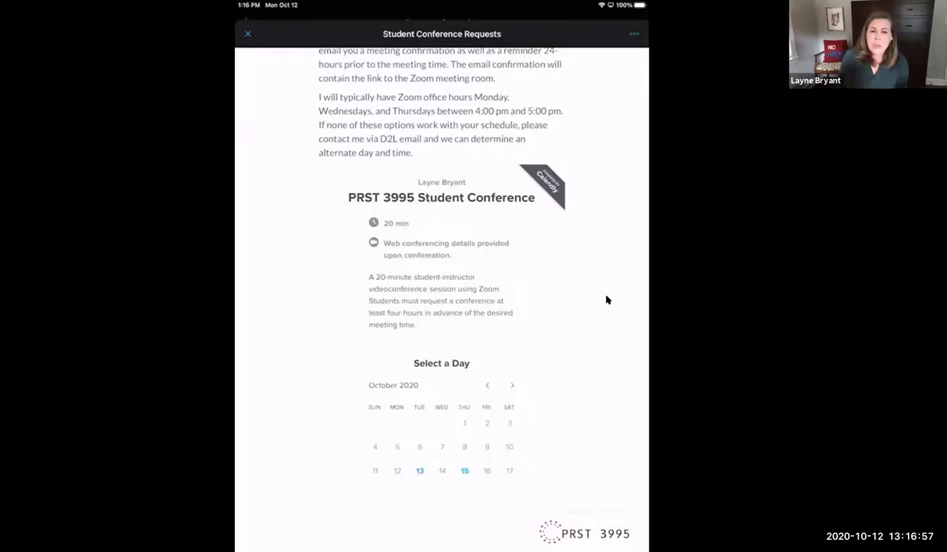
scroll(606, 300, down, 3)
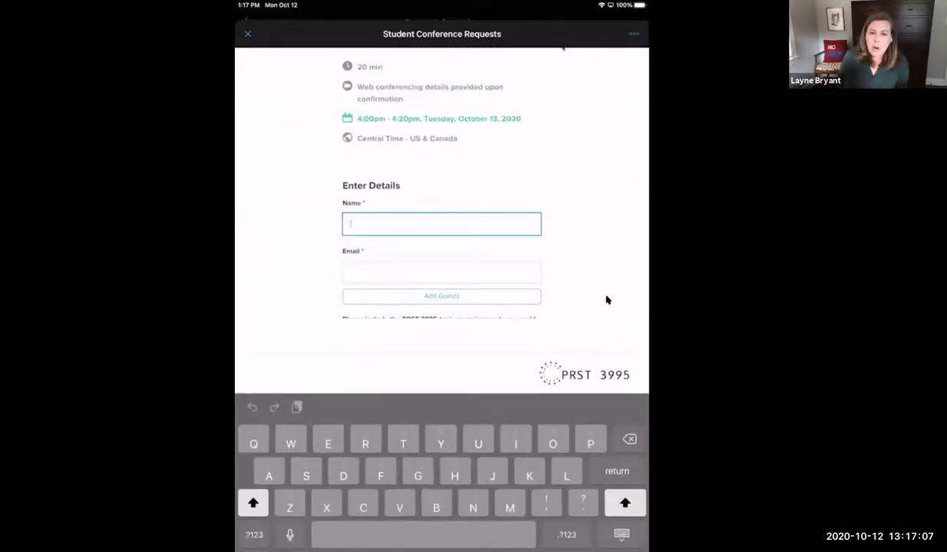
scroll(606, 300, up, 10)
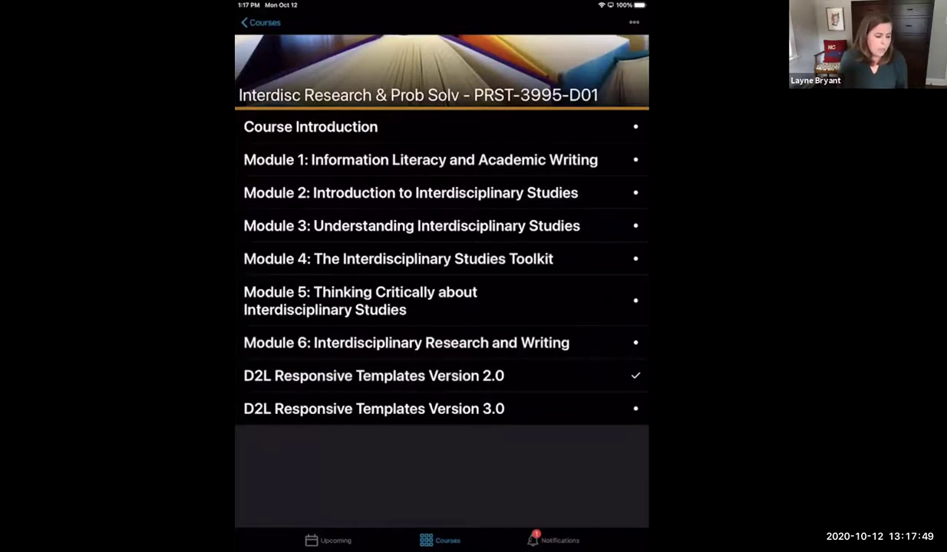
Step: Check Module 1, then open Module 2: Introduction to Interdisciplinary Studies instead
click(421, 160)
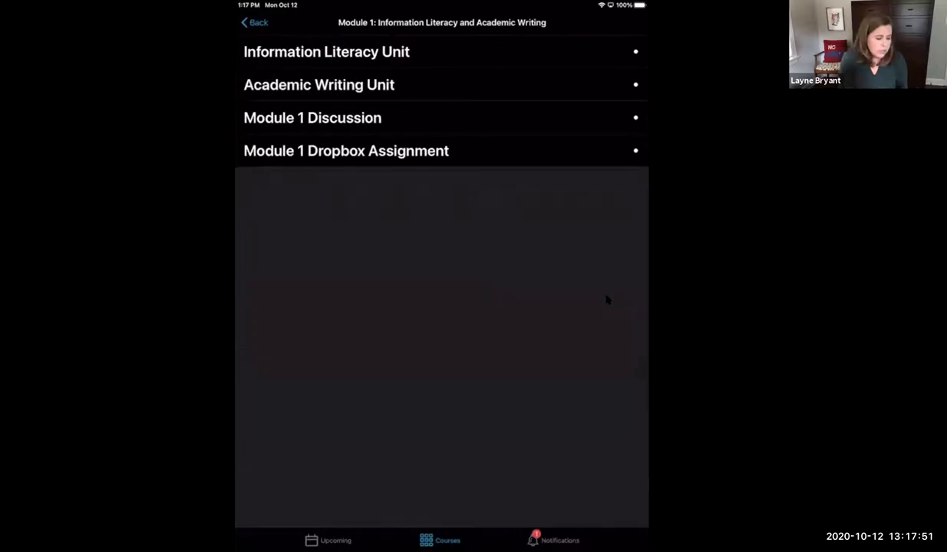
click(253, 23)
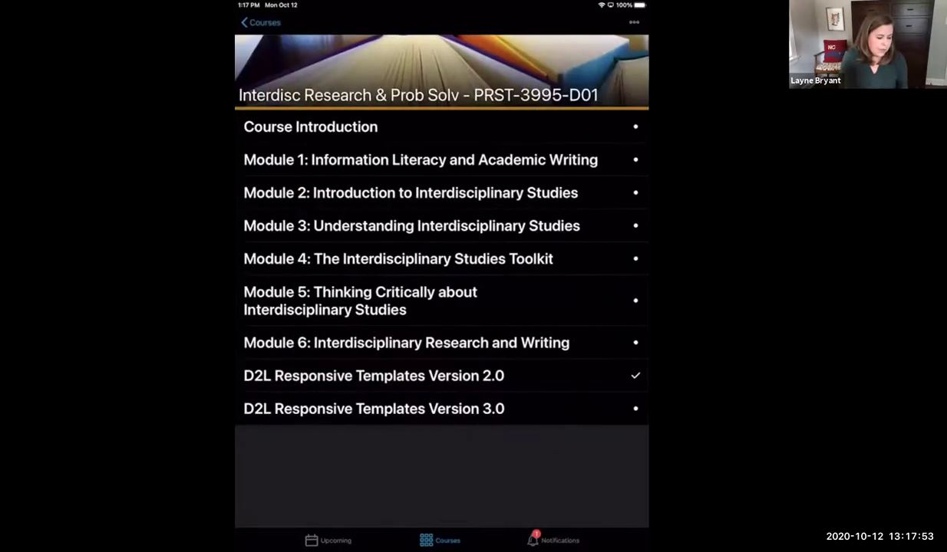
click(398, 190)
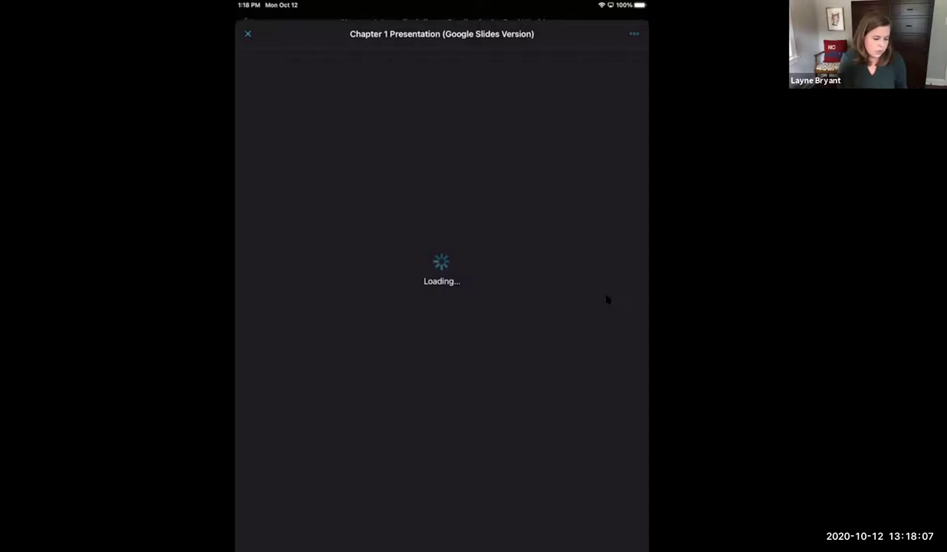
Step: Scroll through the Chapter 1 Presentation (Google Slides Version) page and its video
scroll(606, 300, down, 3)
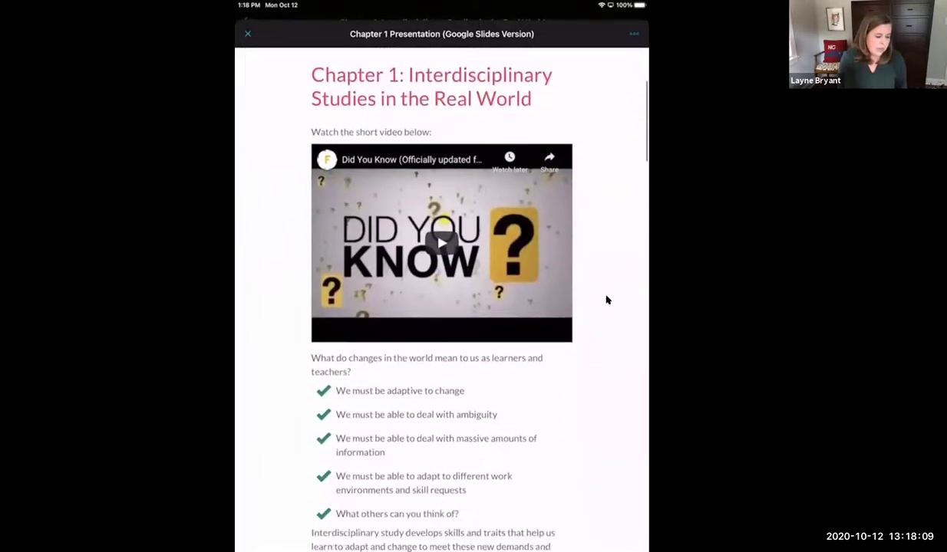
scroll(606, 300, down, 4)
scroll(606, 300, down, 2)
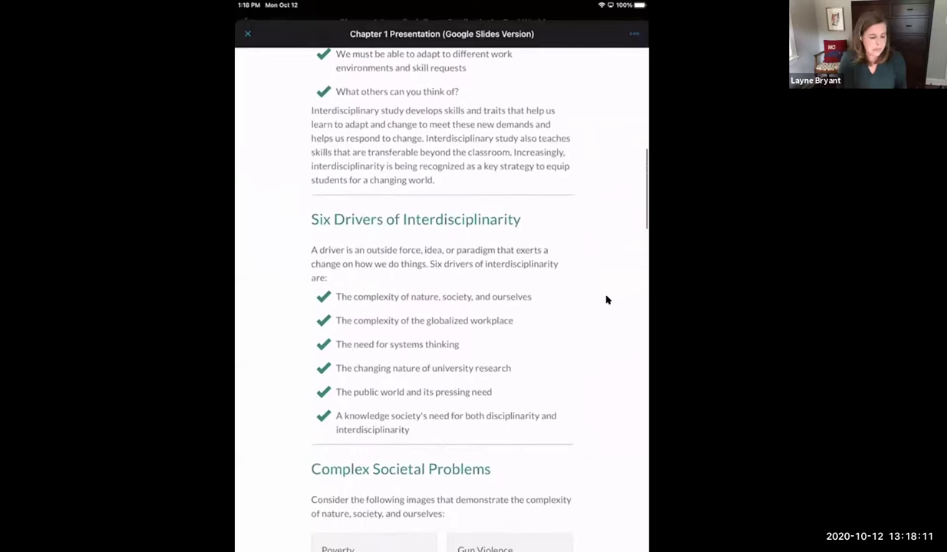
scroll(606, 299, down, 6)
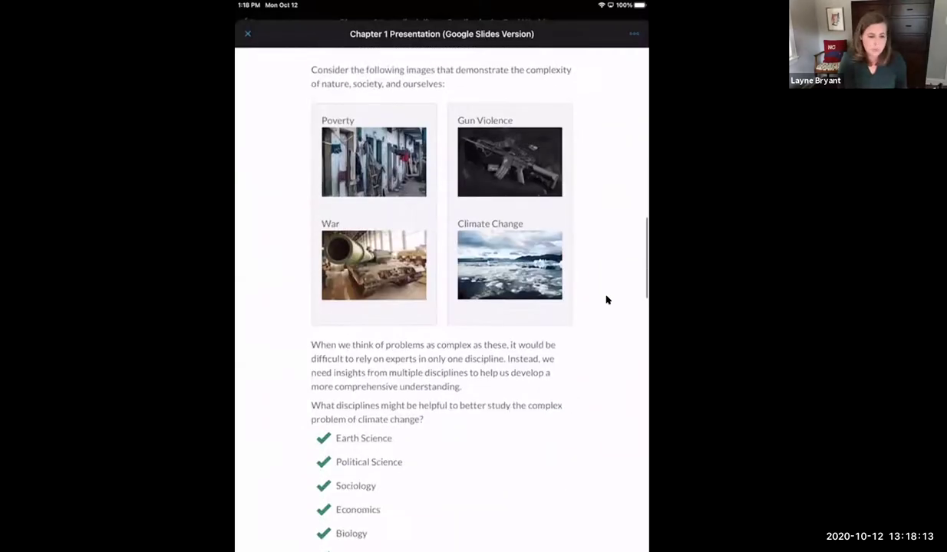
scroll(606, 300, up, 6)
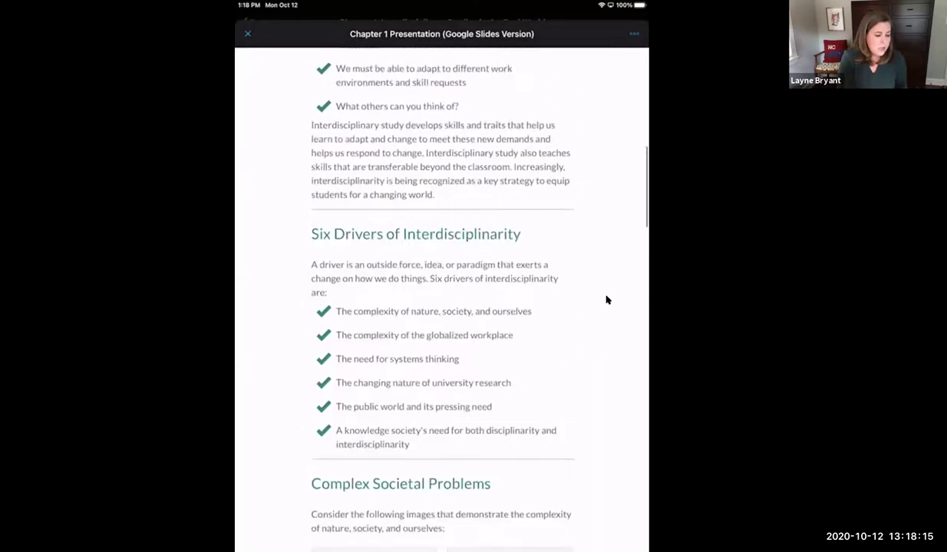
scroll(606, 300, up, 6)
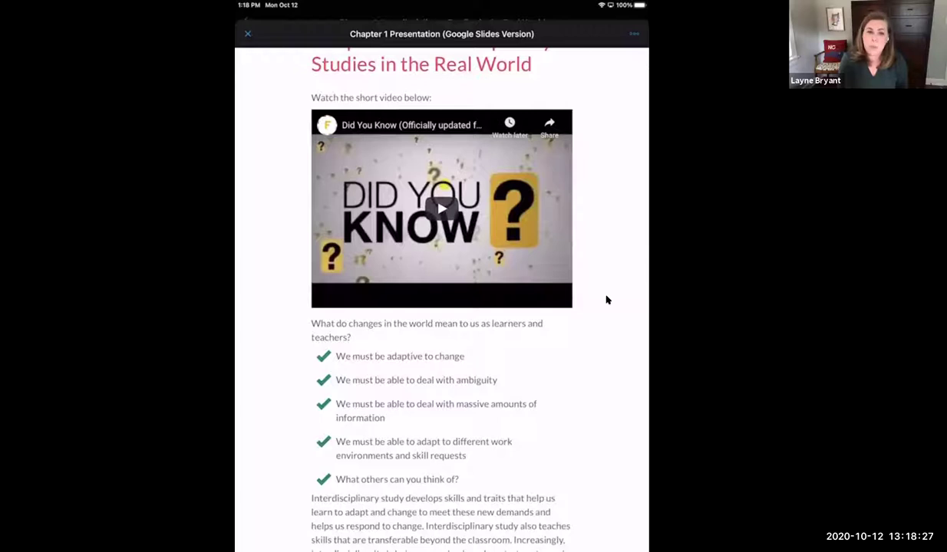
scroll(606, 300, down, 10)
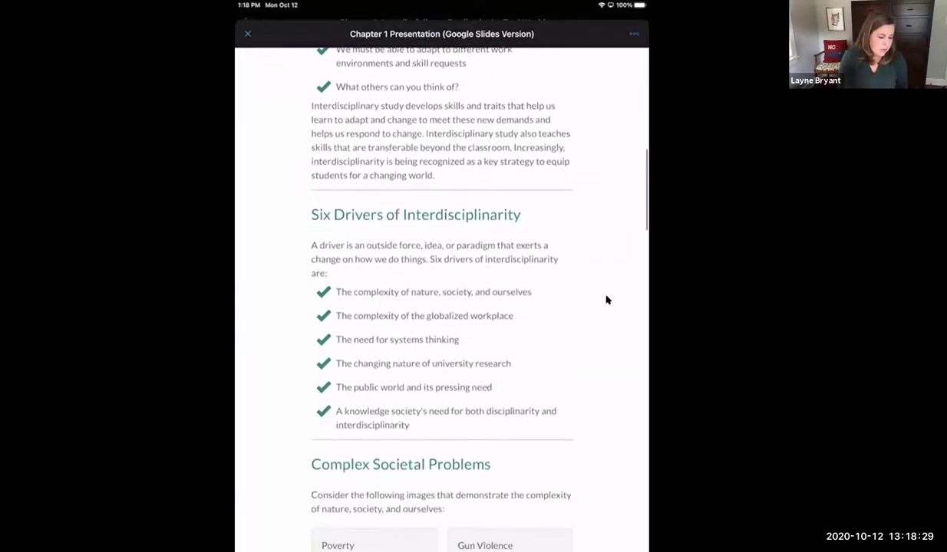
scroll(606, 300, down, 1)
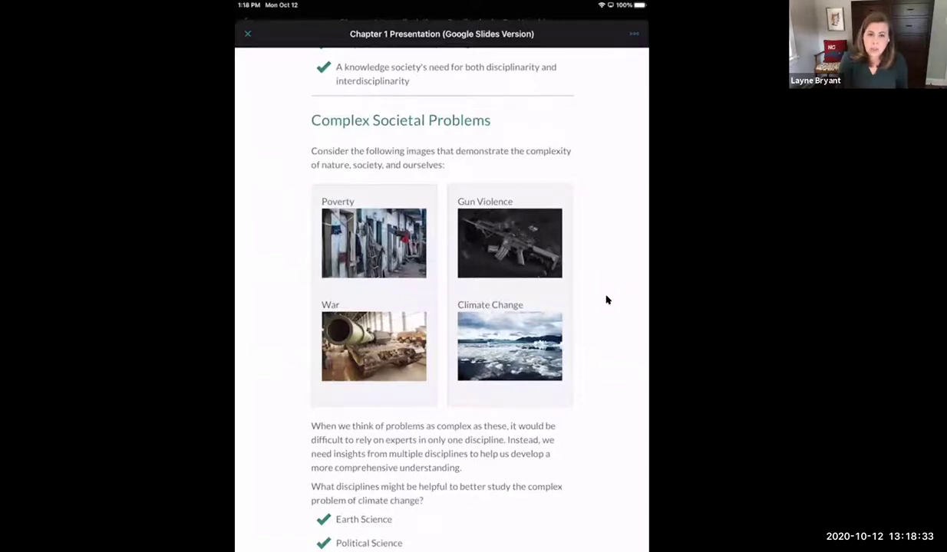
scroll(606, 300, down, 6)
scroll(606, 300, down, 15)
scroll(606, 299, down, 8)
scroll(606, 300, down, 4)
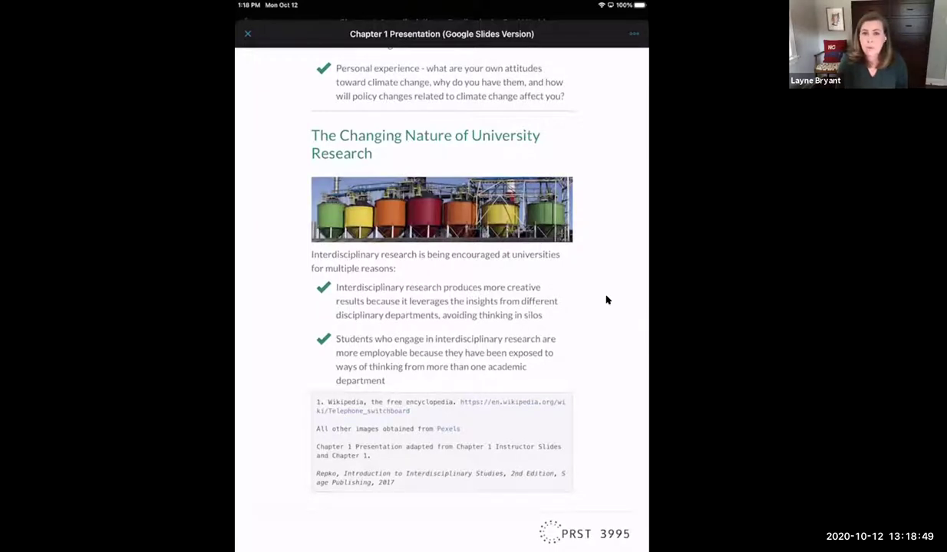
scroll(606, 300, up, 10)
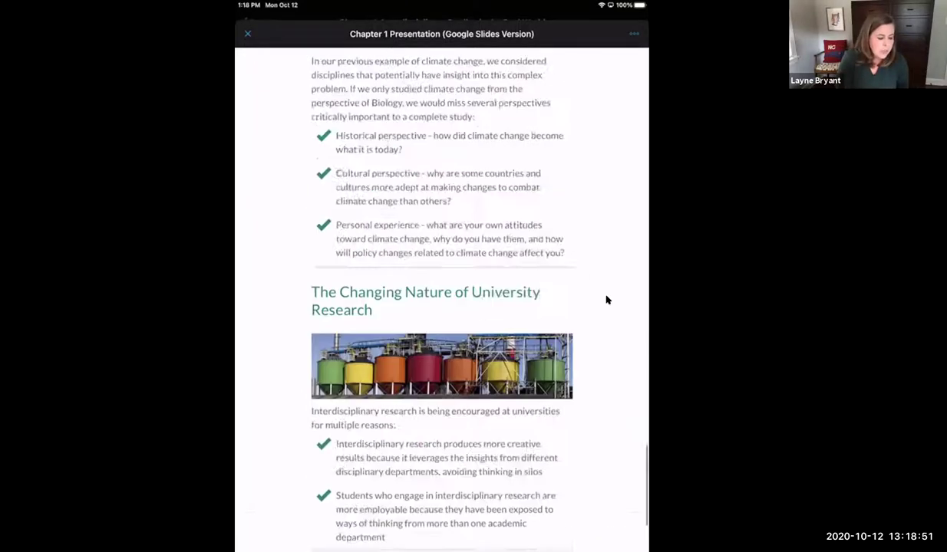
scroll(606, 300, up, 15)
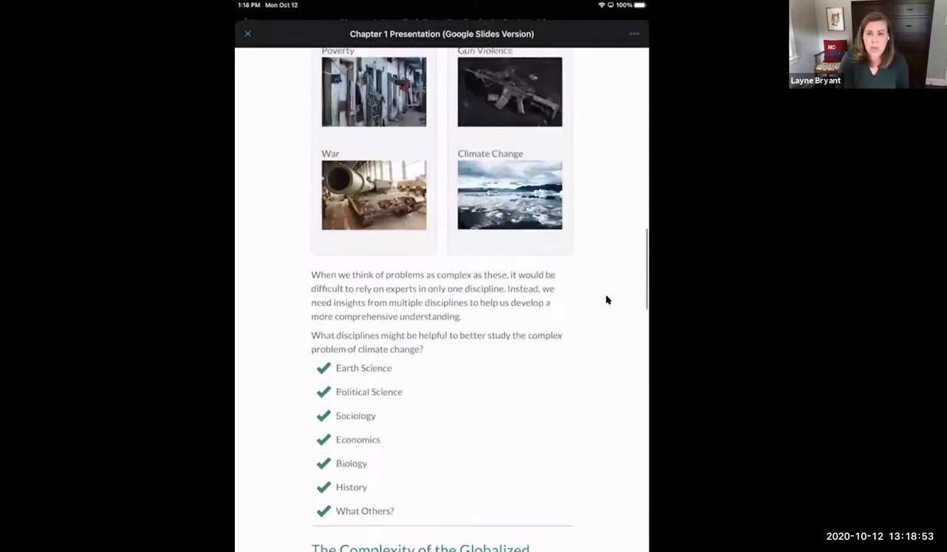
scroll(606, 300, up, 3)
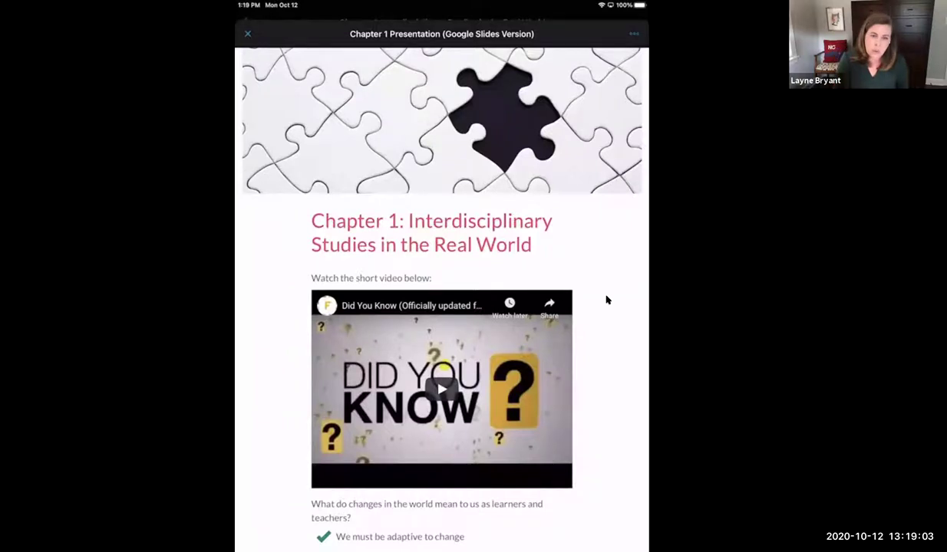
scroll(606, 300, up, 2)
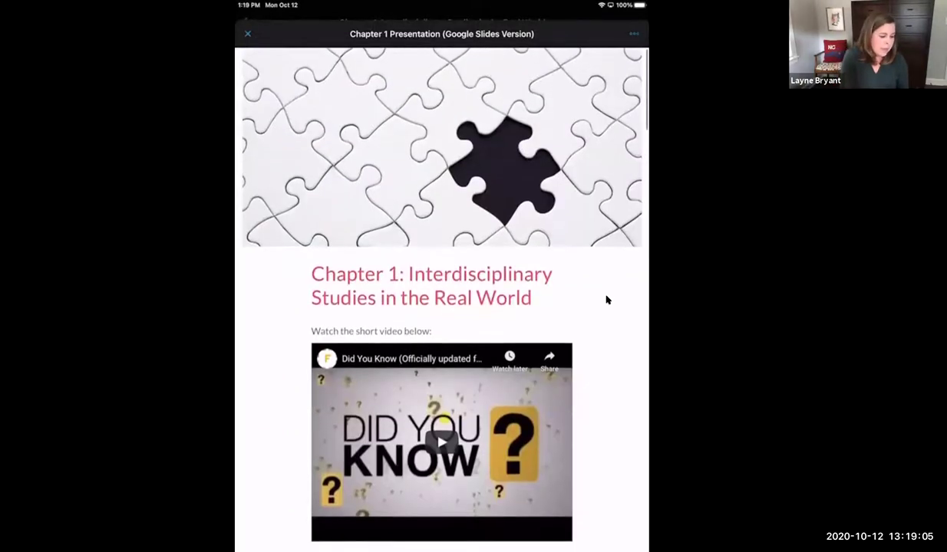
Step: Close the Chapter 1 presentation and scroll the Assignment Schedule page down to its Assignment Schedule.html file link
click(247, 34)
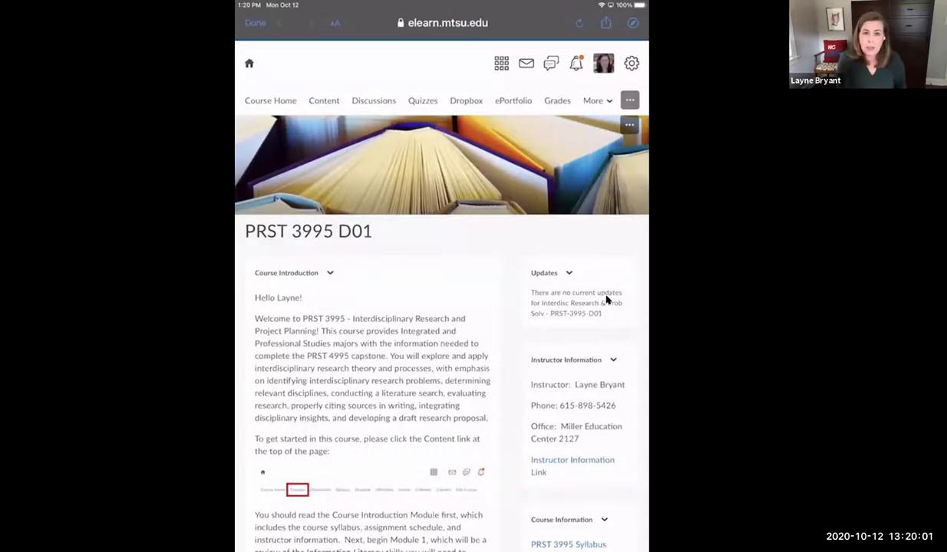
scroll(606, 300, down, 5)
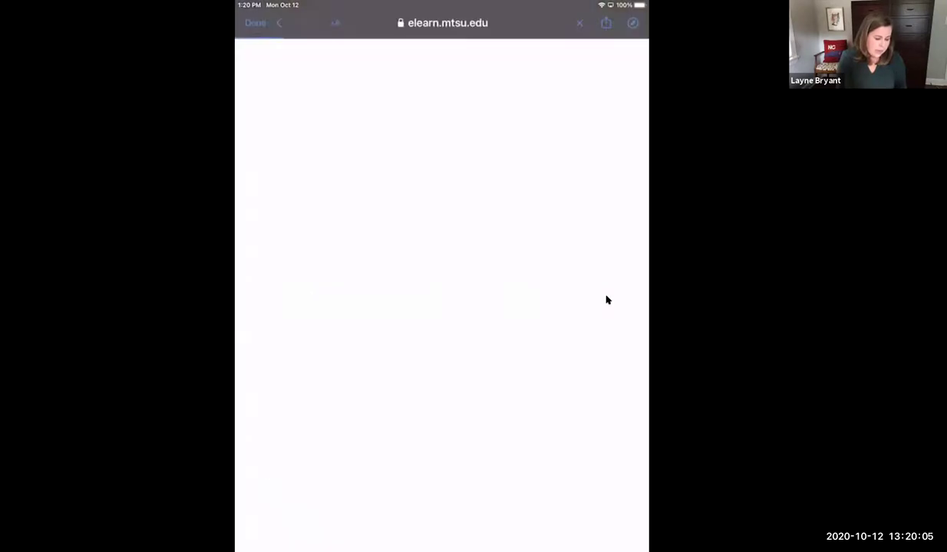
scroll(606, 300, down, 15)
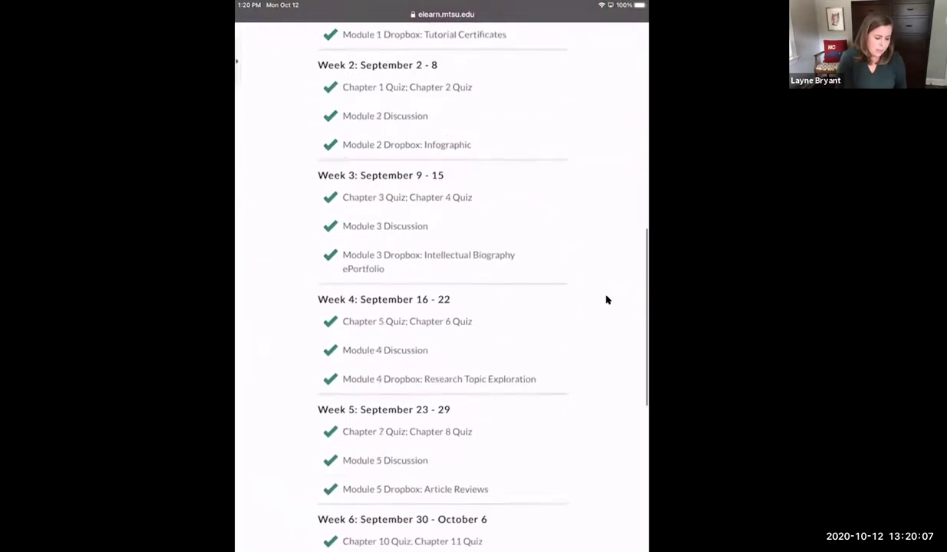
scroll(606, 300, down, 3)
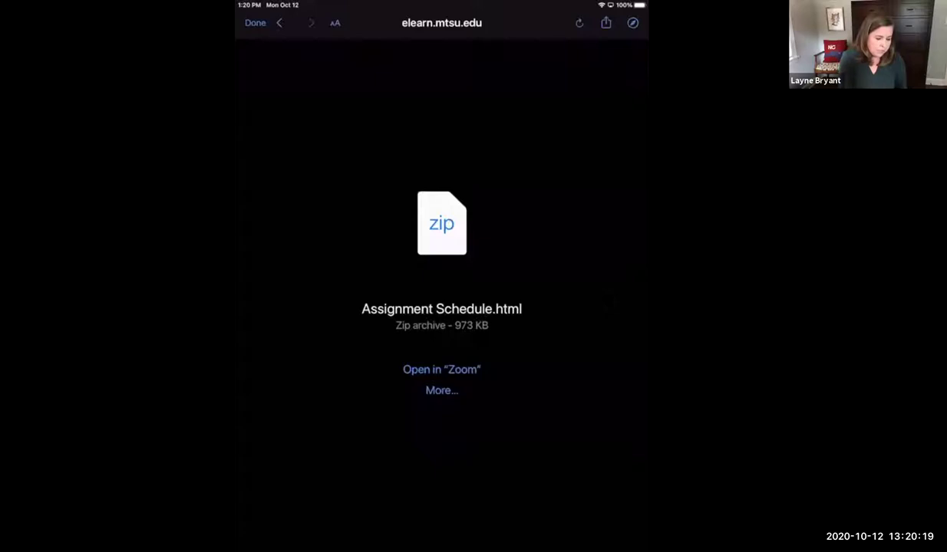
Step: Save Assignment Schedule.html.zip into the Assignment Schedule.html folder On My iPad
click(606, 22)
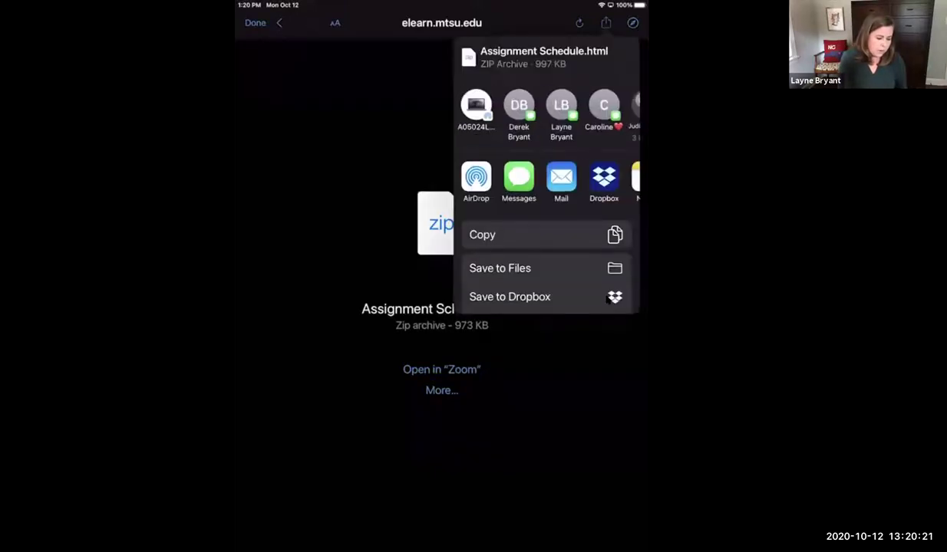
click(500, 268)
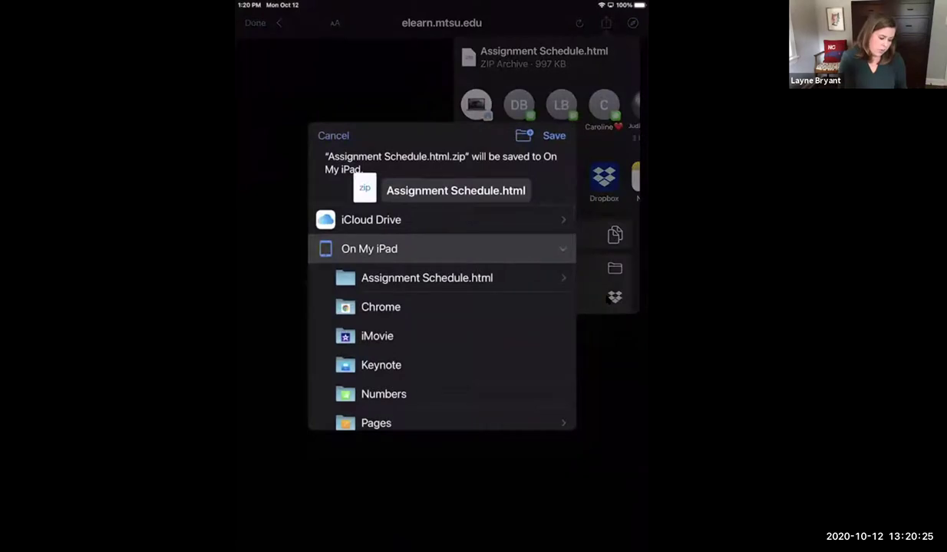
click(426, 278)
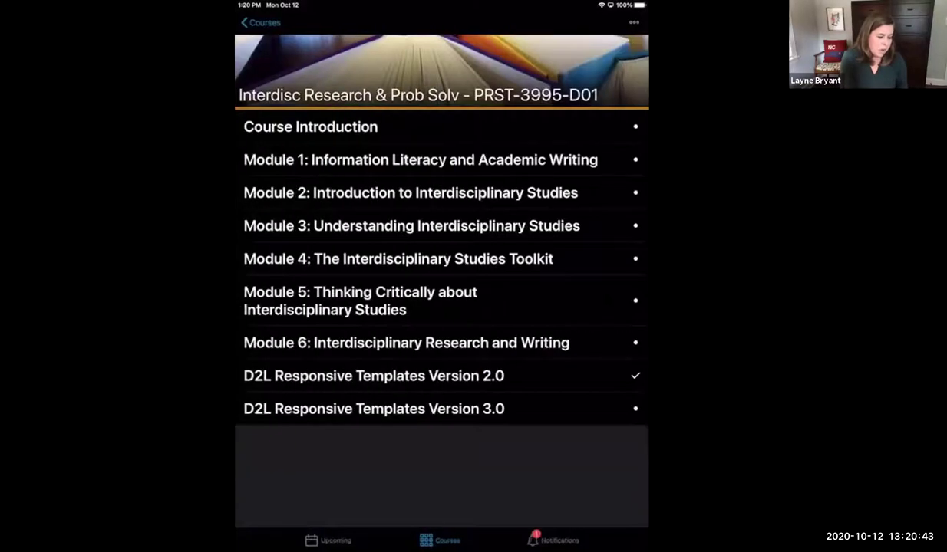
Step: Launch the PRST 3995 course homepage from the ••• menu and scroll down the page
click(633, 22)
click(564, 76)
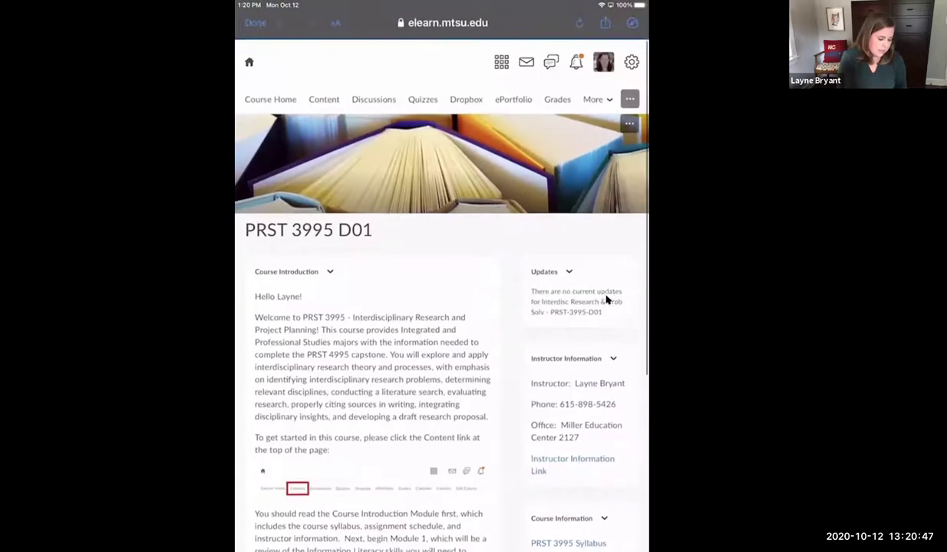
scroll(606, 299, down, 5)
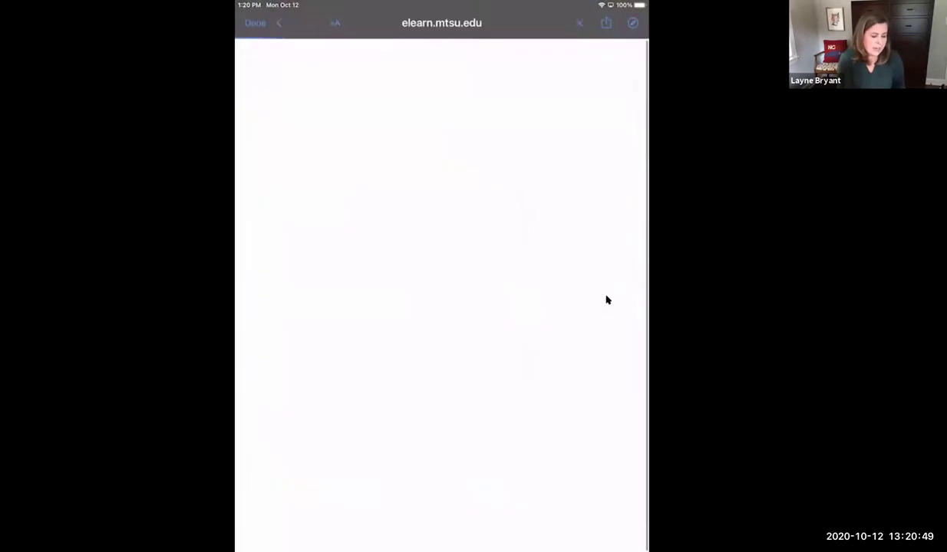
scroll(606, 299, down, 20)
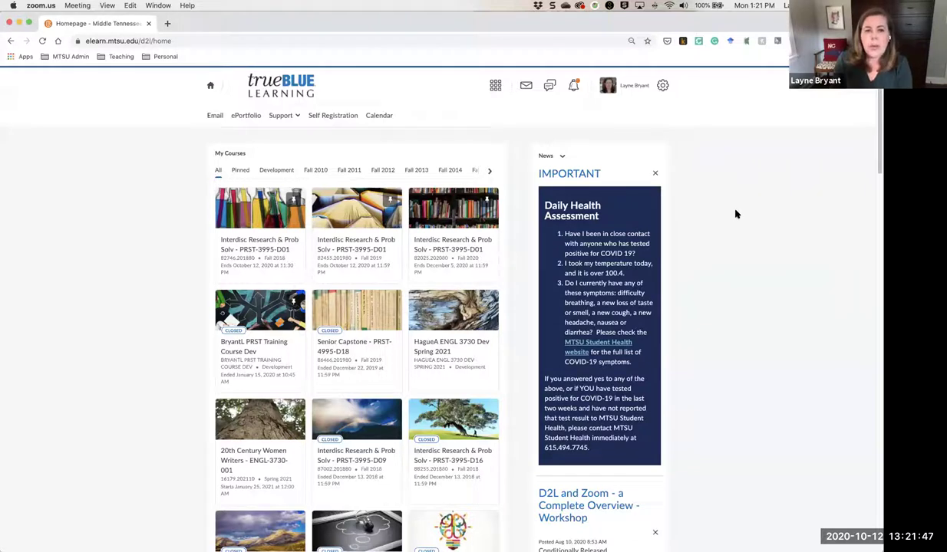
Step: Open the Interdisc Research & Prob Solv - PRST-3995-D01 course homepage from My Courses in Chrome
click(334, 245)
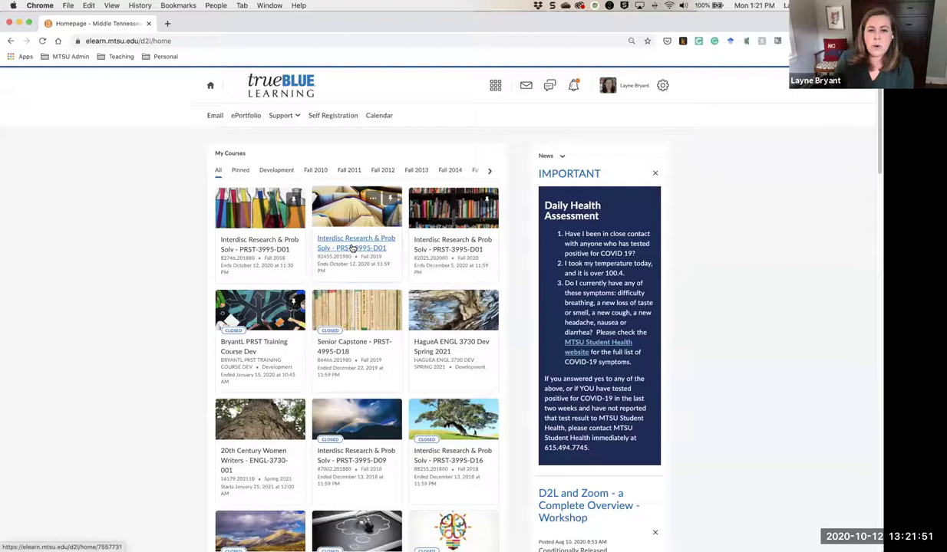
click(352, 248)
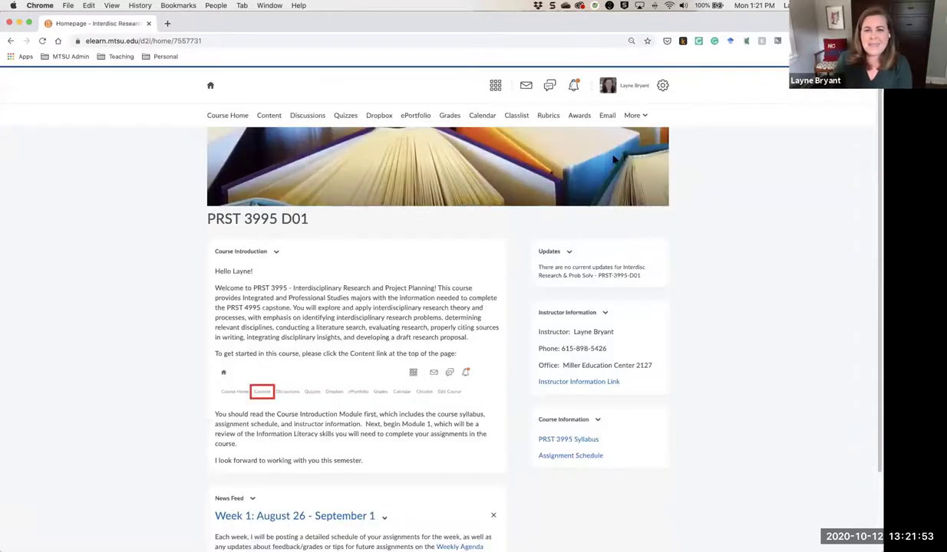
click(169, 24)
Step: Search Google for 'd2l responsive templates' from the address bar
text(d2l)
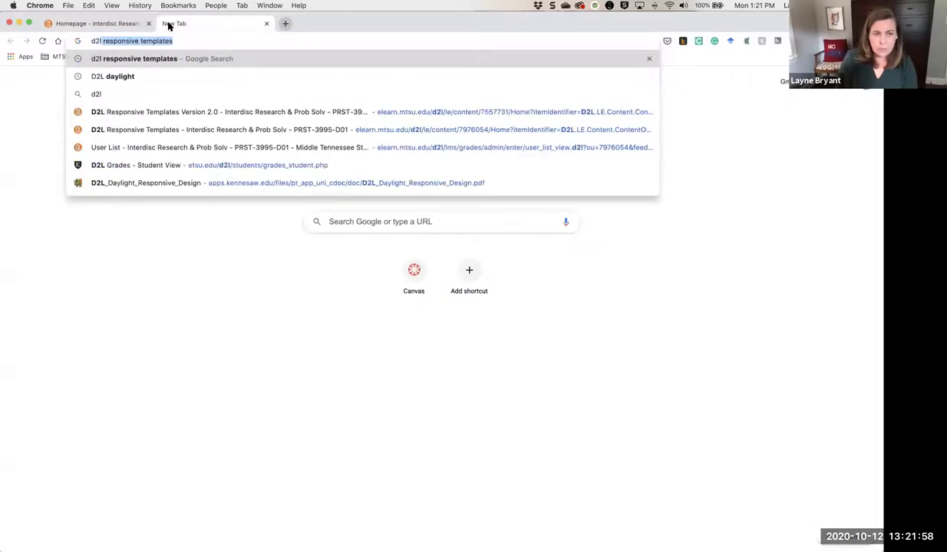
key(Return)
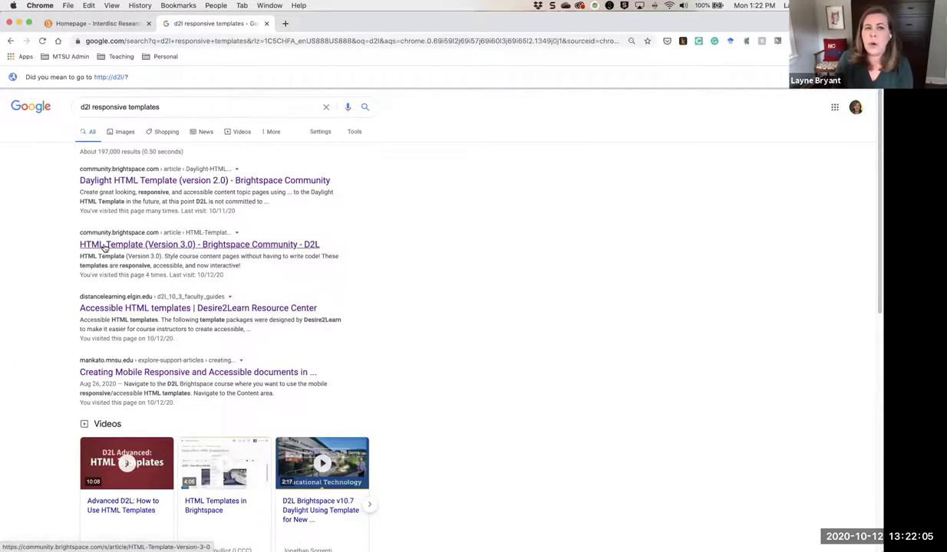
Step: Open the HTML Template (Version 3.0) article and its Brightspace_HTML_Template_Guide_v3.0.docx guide
click(187, 245)
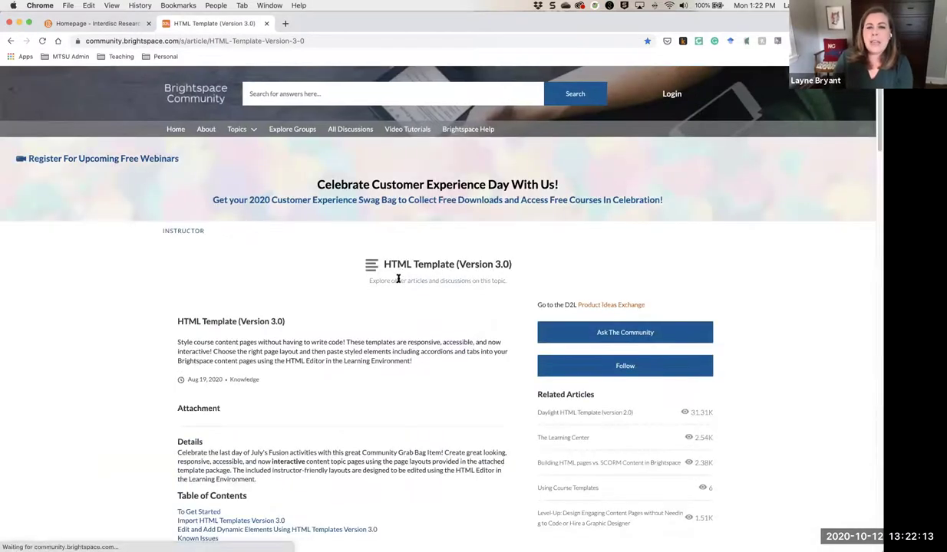
scroll(423, 306, down, 3)
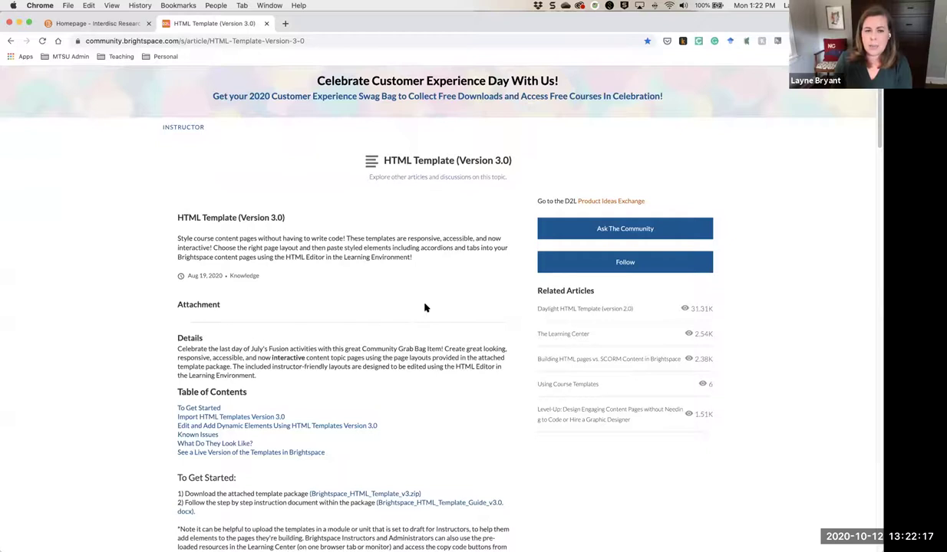
scroll(425, 307, down, 5)
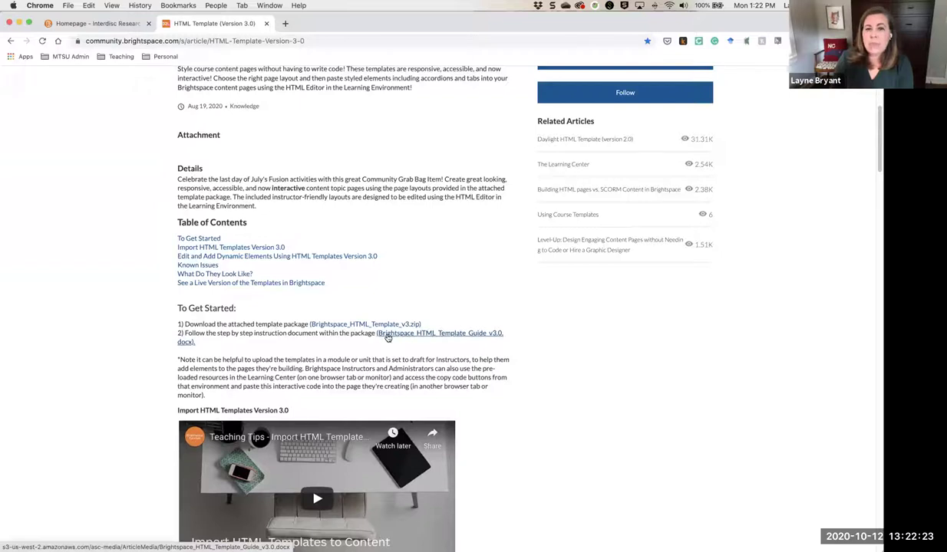
click(442, 338)
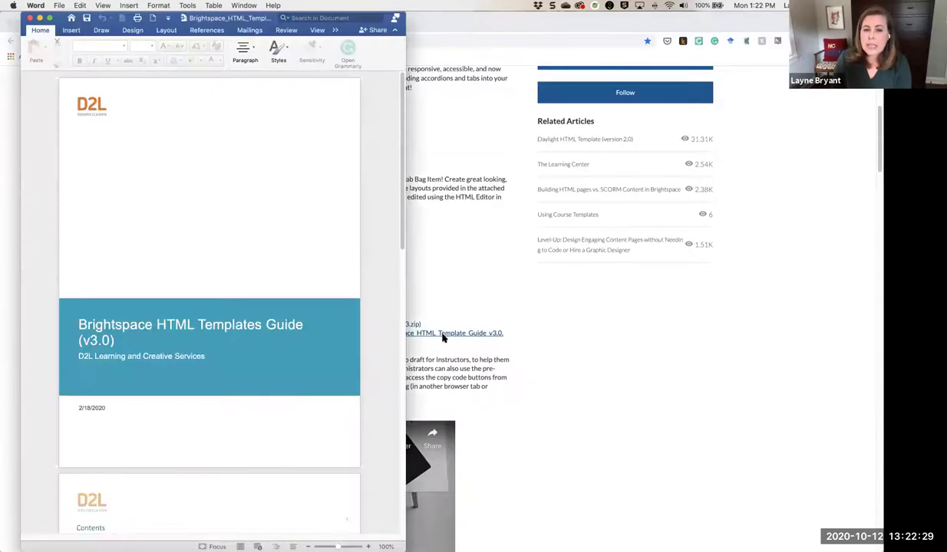
Step: Scroll the HTML Templates Guide down to Step 2 Enable HTML Templates, then close the document
scroll(259, 307, down, 3)
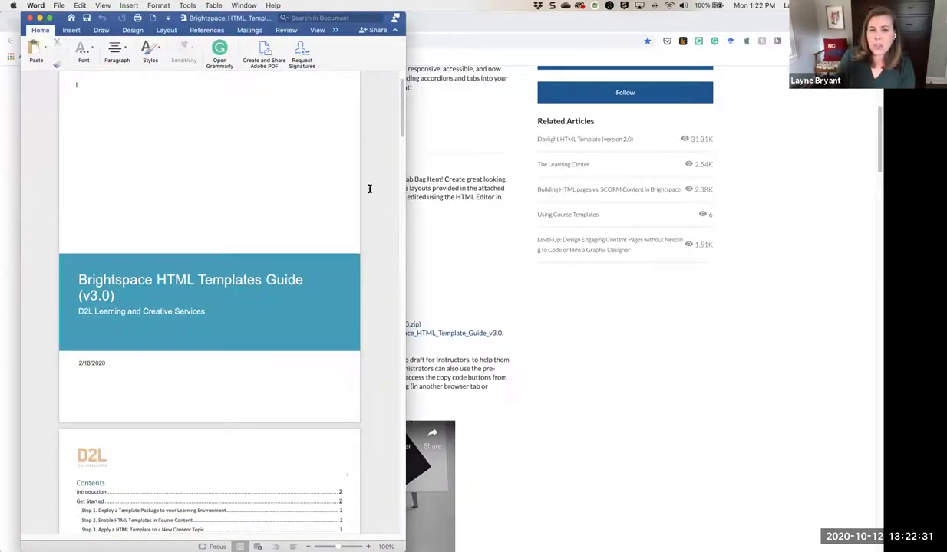
drag(401, 124, 403, 193)
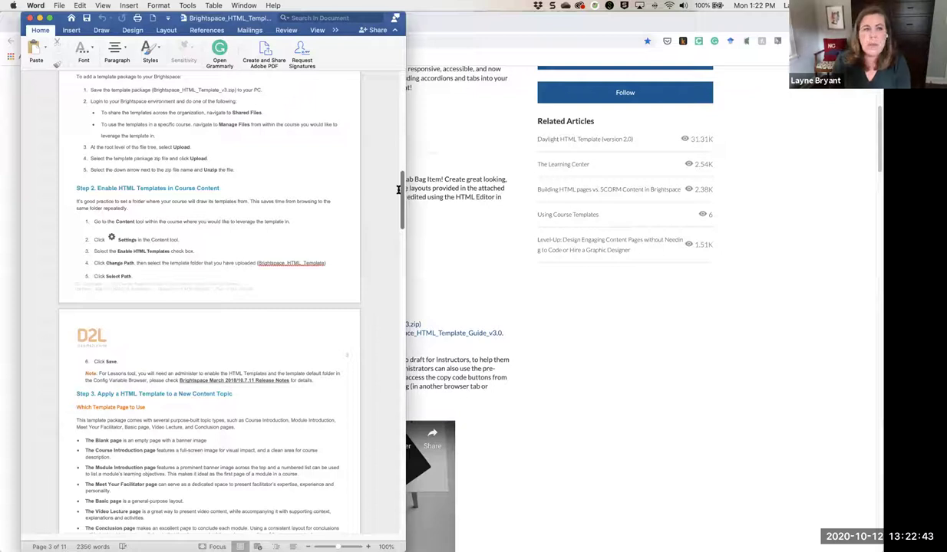
click(29, 18)
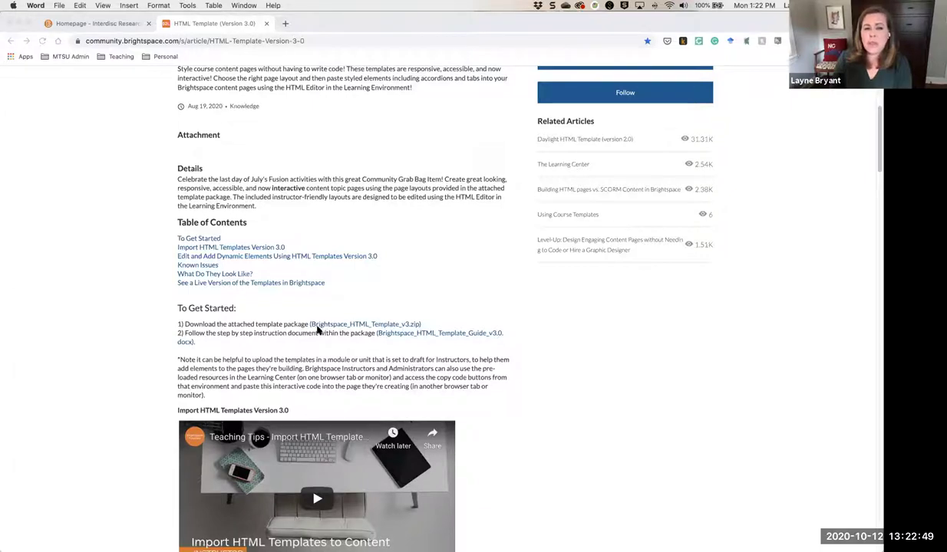
Step: Download Brightspace_HTML_Template_v3.zip and keep it despite the blocked-download warning
click(395, 326)
click(396, 326)
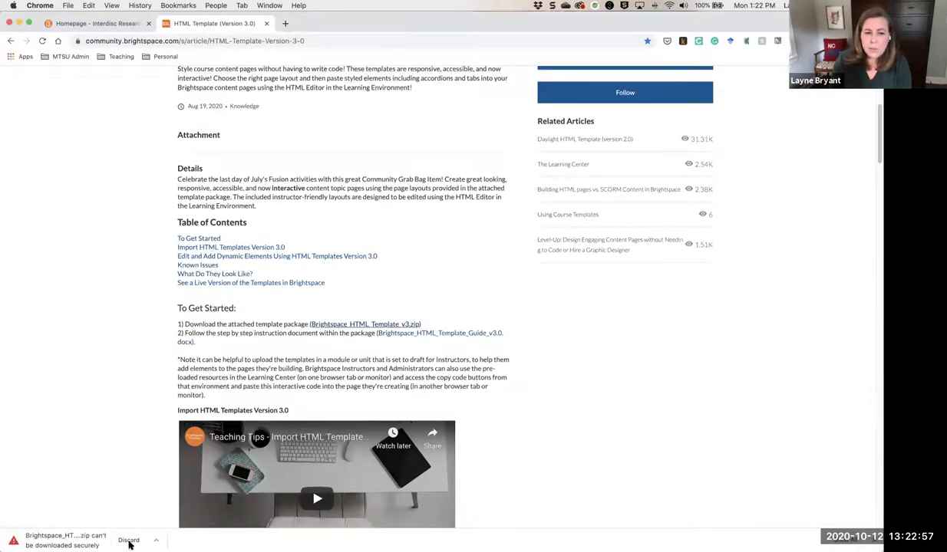
click(154, 540)
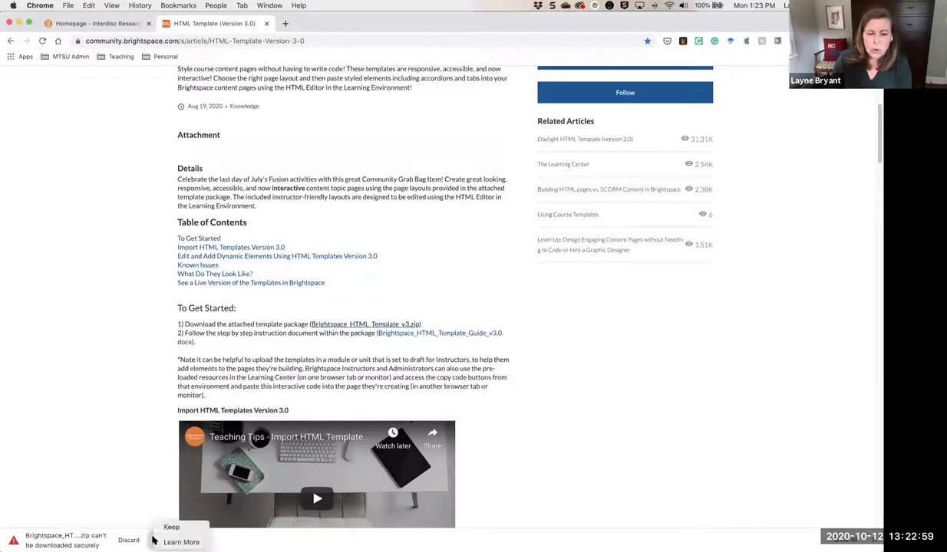
click(175, 530)
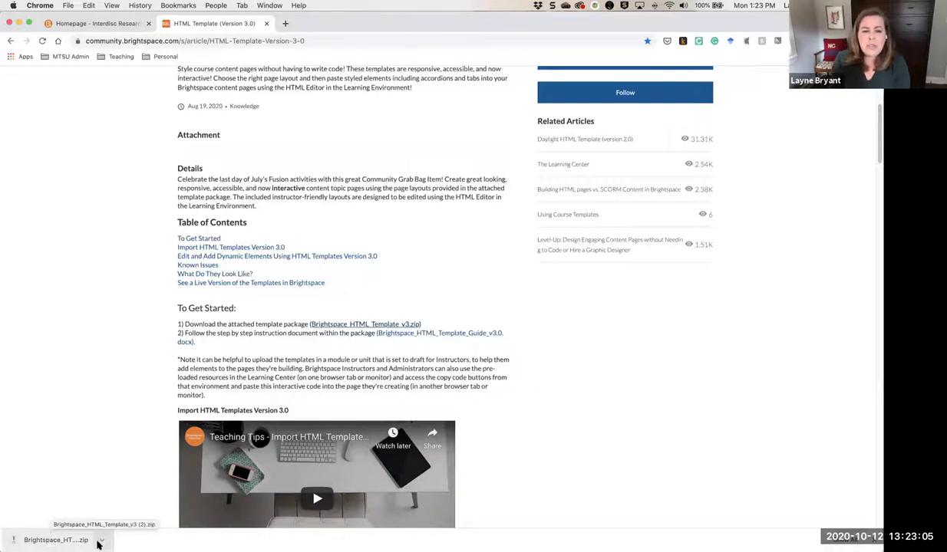
Step: Check the downloaded file in Finder, then return to the PRST 3995 course tab
mouse_move(123, 546)
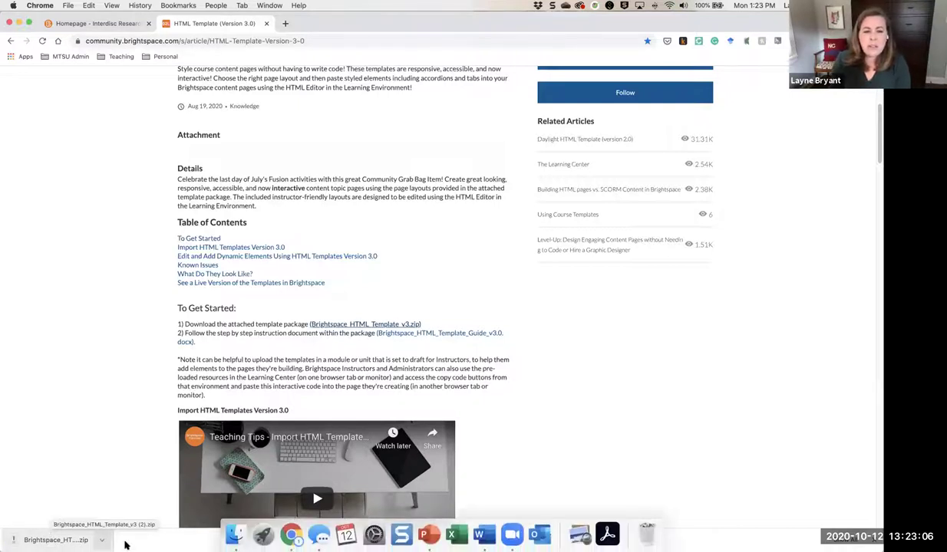
click(234, 537)
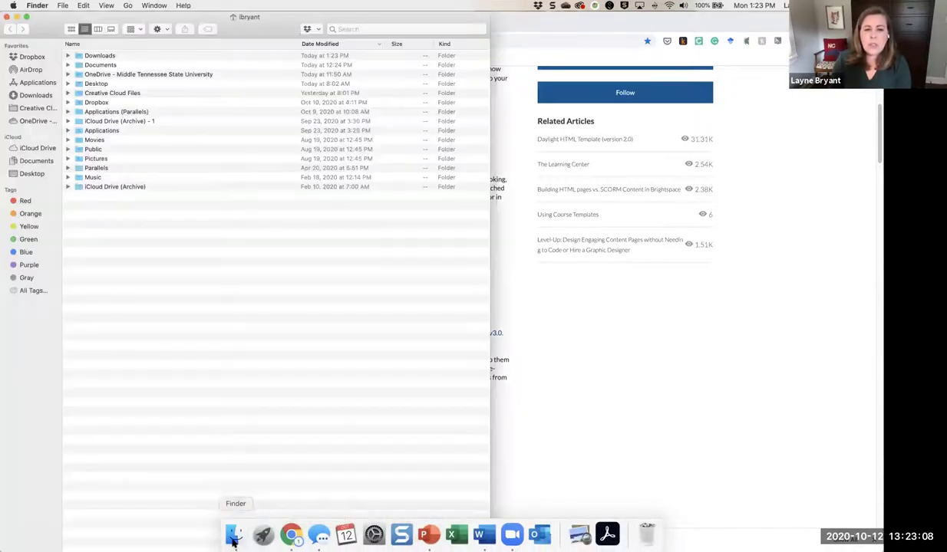
click(17, 16)
scroll(695, 296, up, 5)
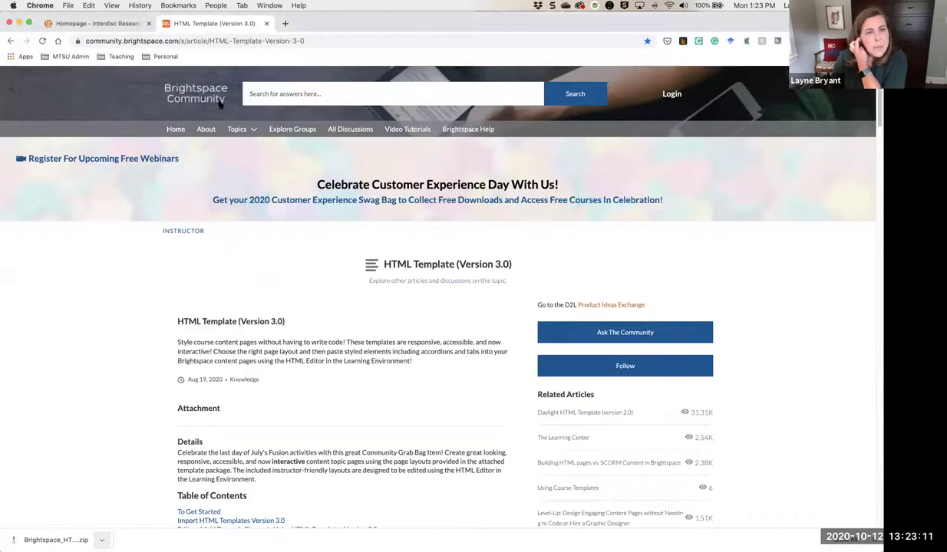
click(122, 23)
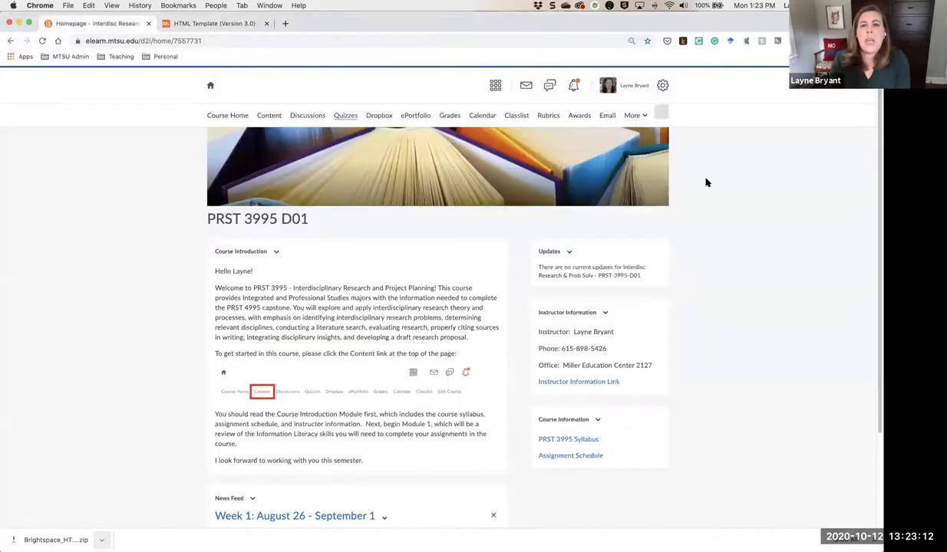
click(642, 116)
Step: Upload Brightspace_HTML_Template_v3 (2).zip from Downloads into the course's Manage Files
click(623, 138)
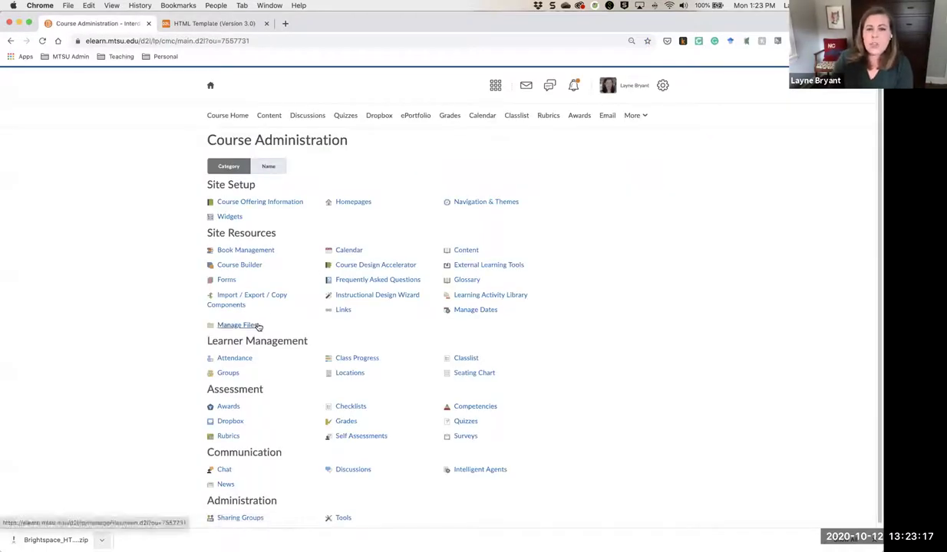
click(257, 326)
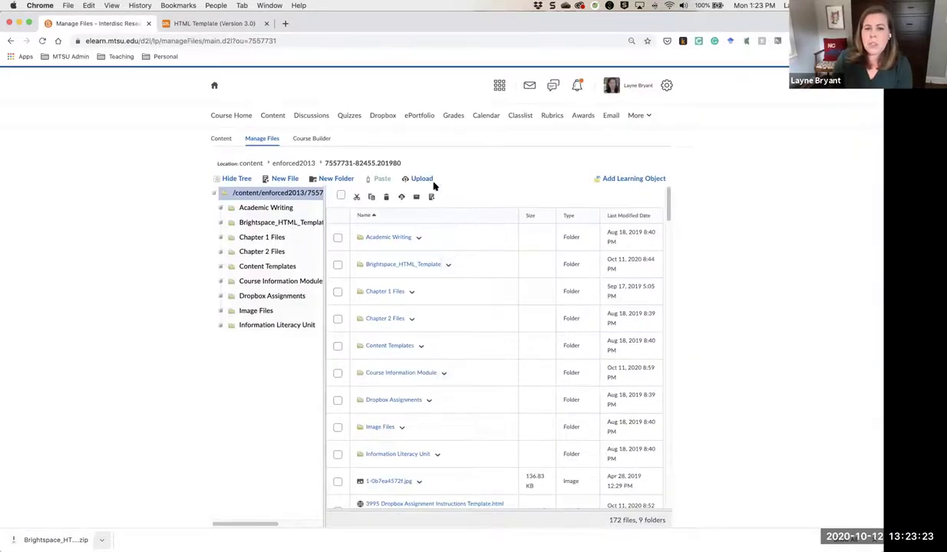
click(422, 179)
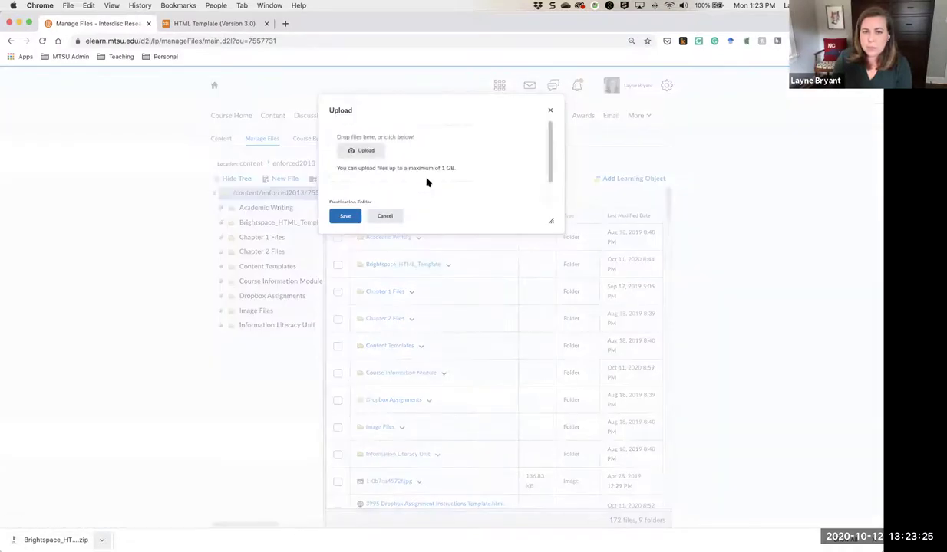
click(377, 158)
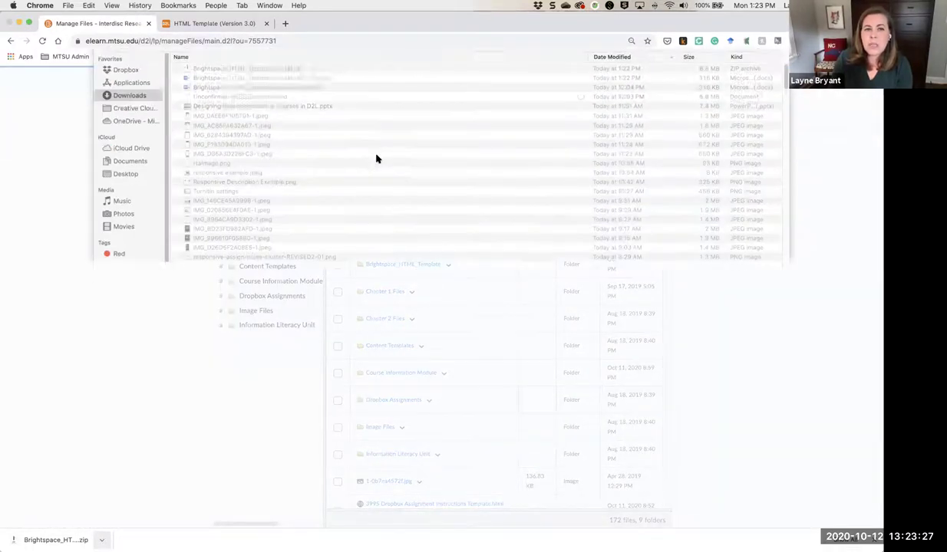
click(261, 89)
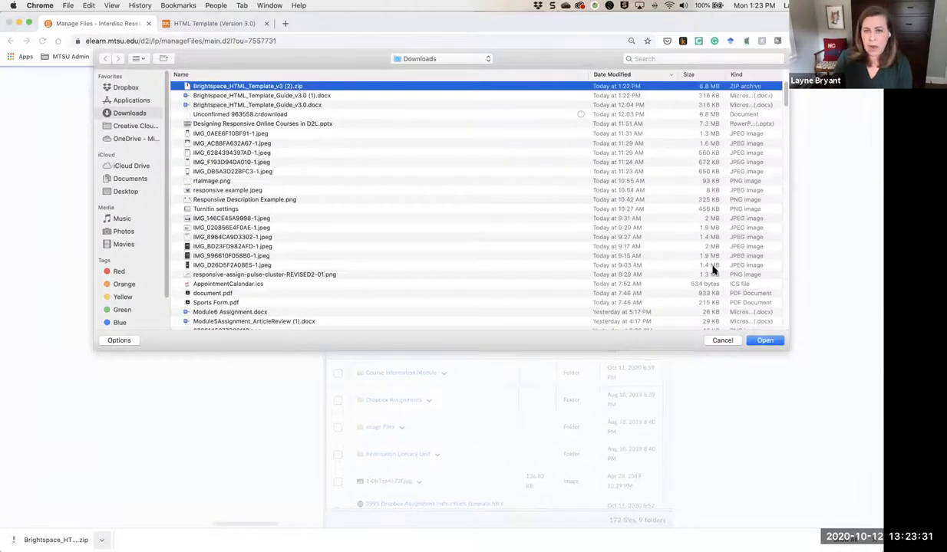
click(761, 340)
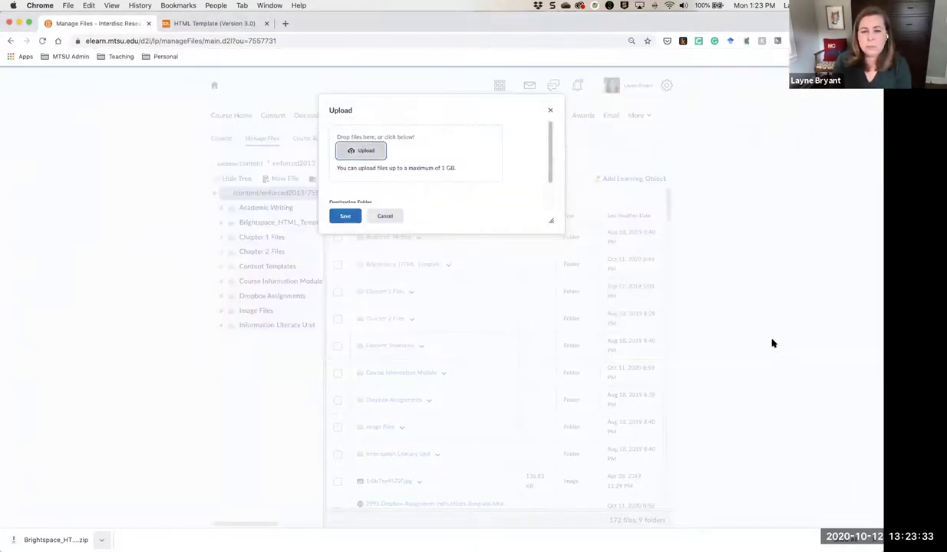
click(346, 216)
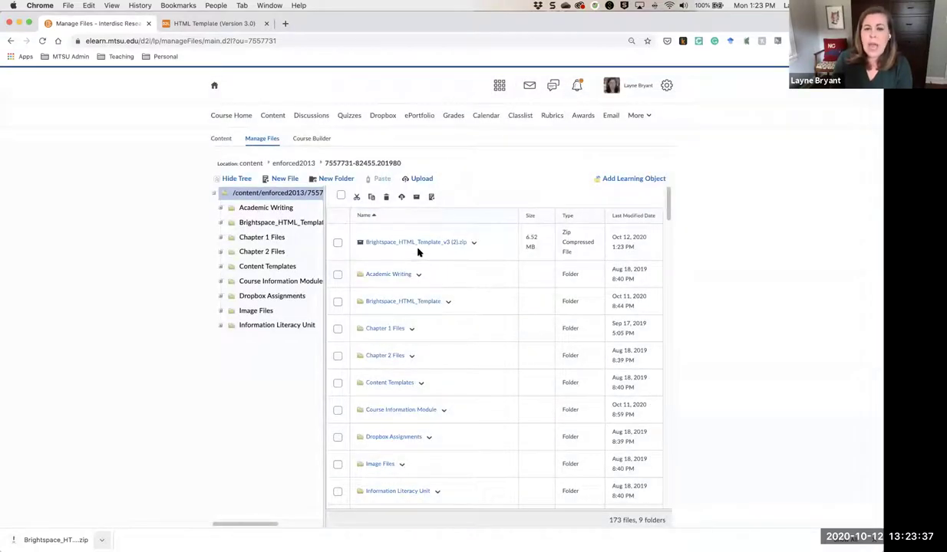
click(473, 242)
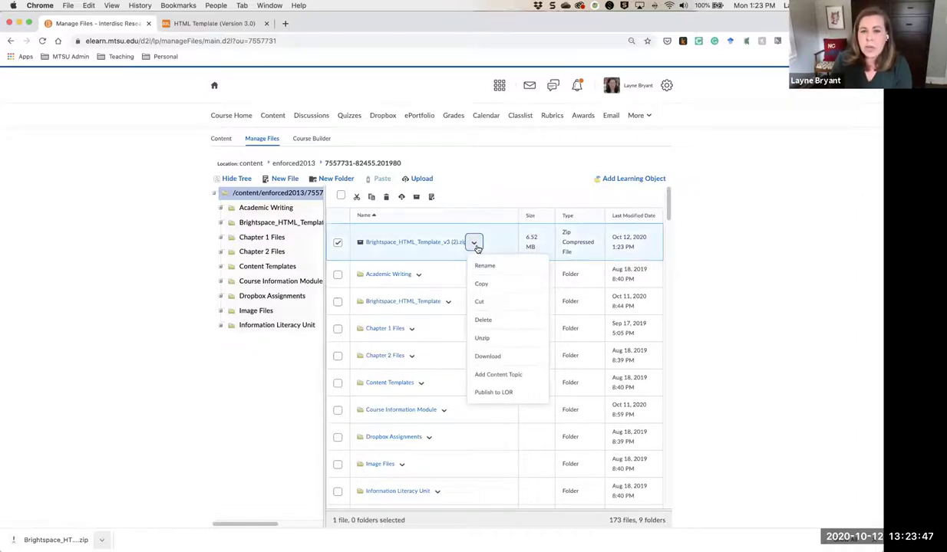
click(495, 340)
click(376, 173)
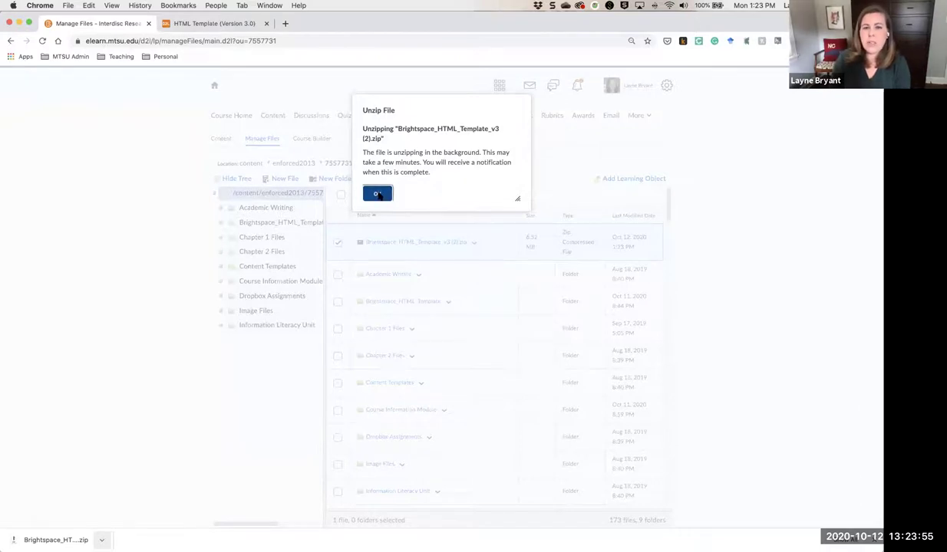
click(377, 194)
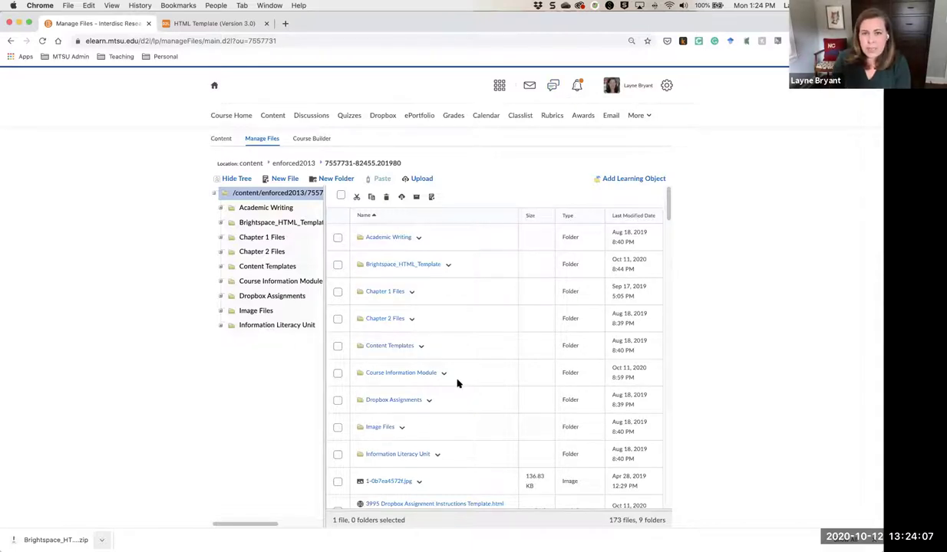
click(554, 87)
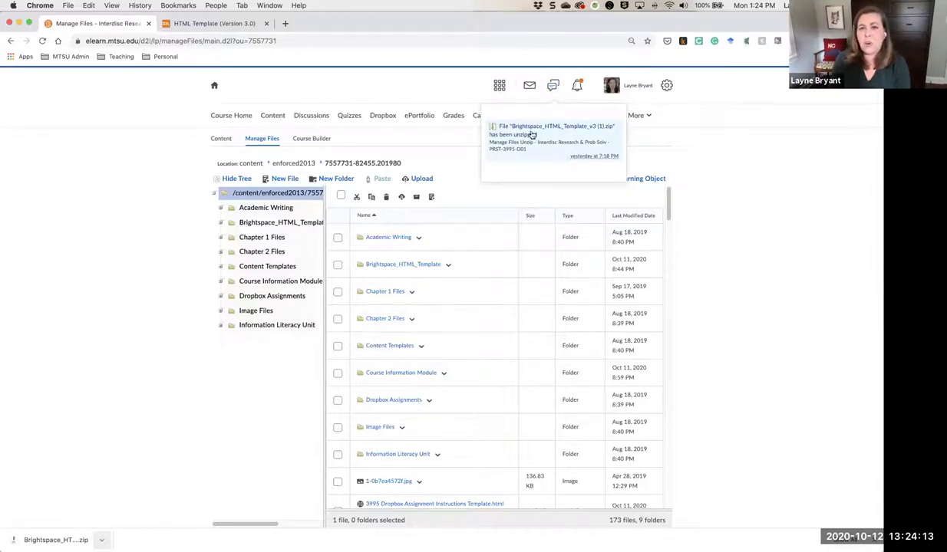
click(537, 94)
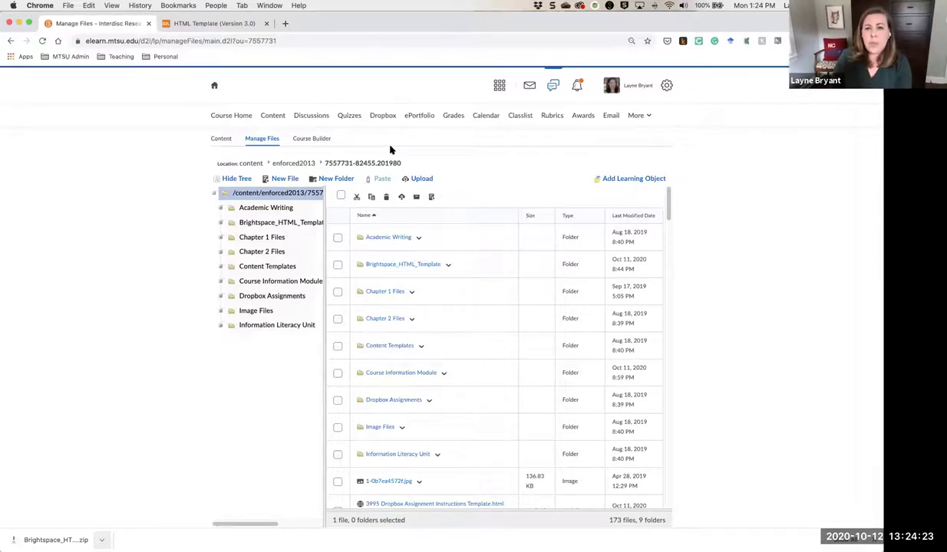
Step: Add a module named 'Test Module' to the course Content and hide it from students
click(274, 116)
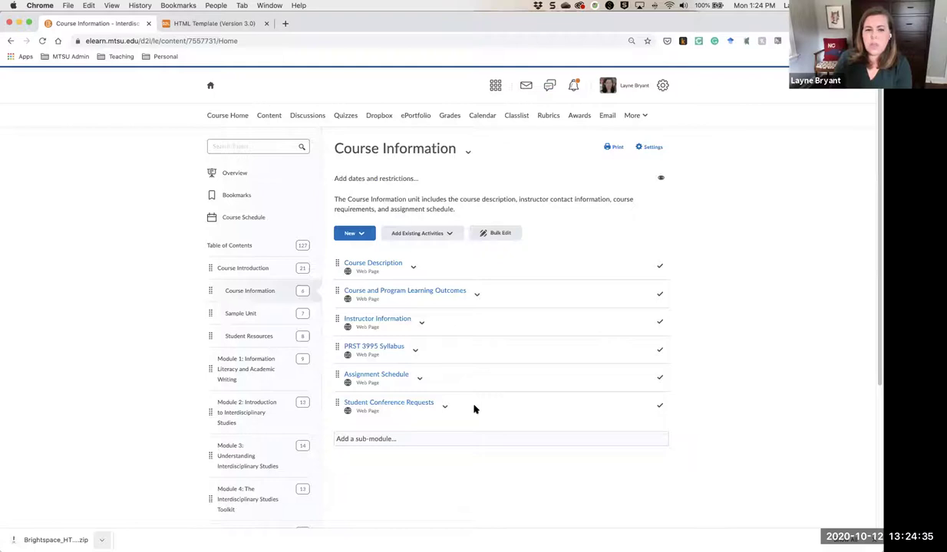
scroll(474, 409, down, 5)
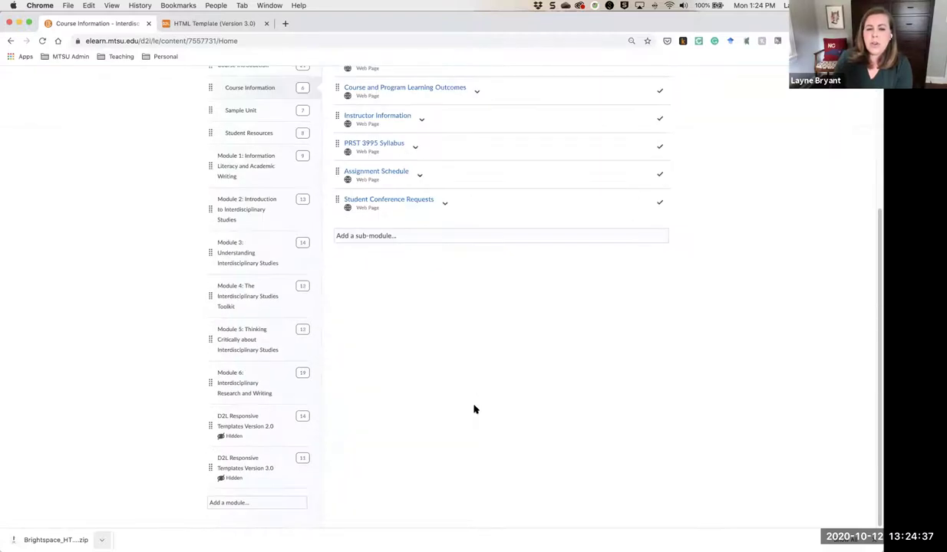
click(285, 504)
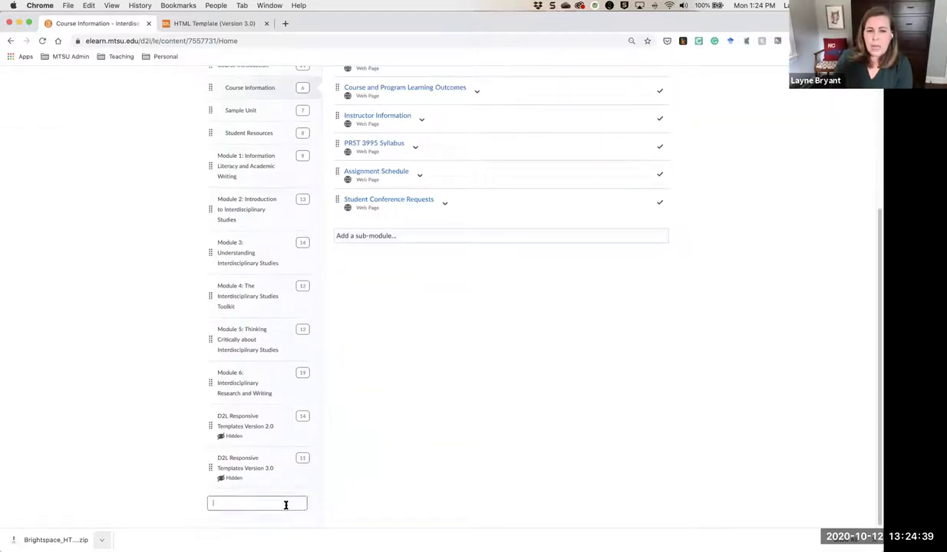
text(Te)
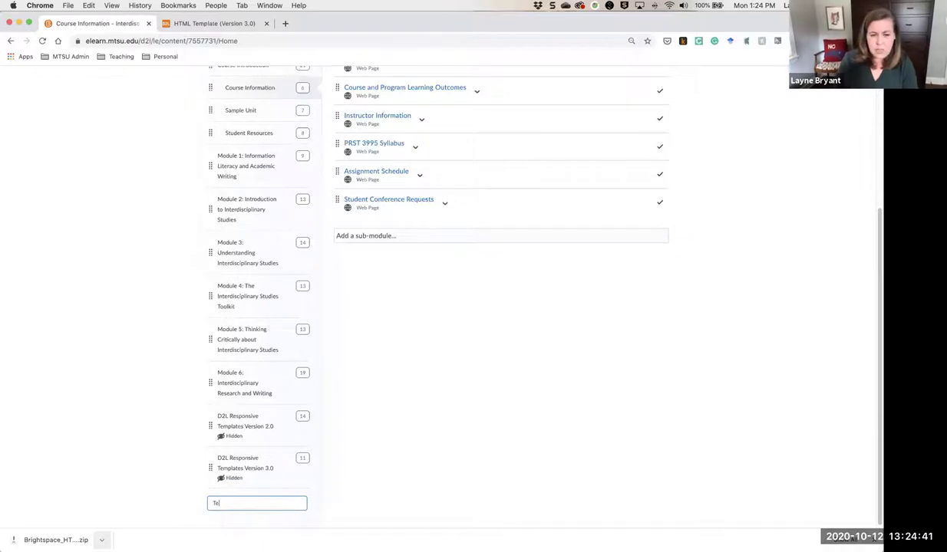
text(st Module)
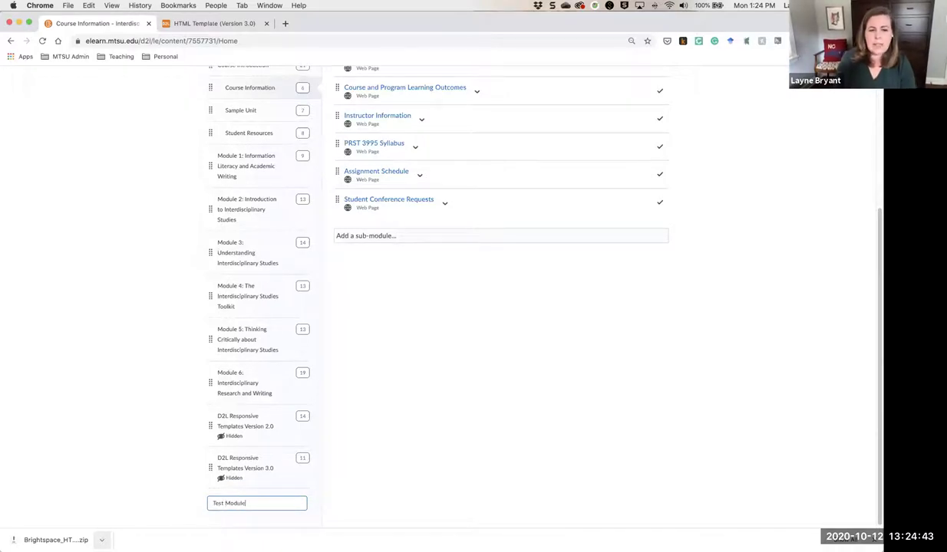
key(Return)
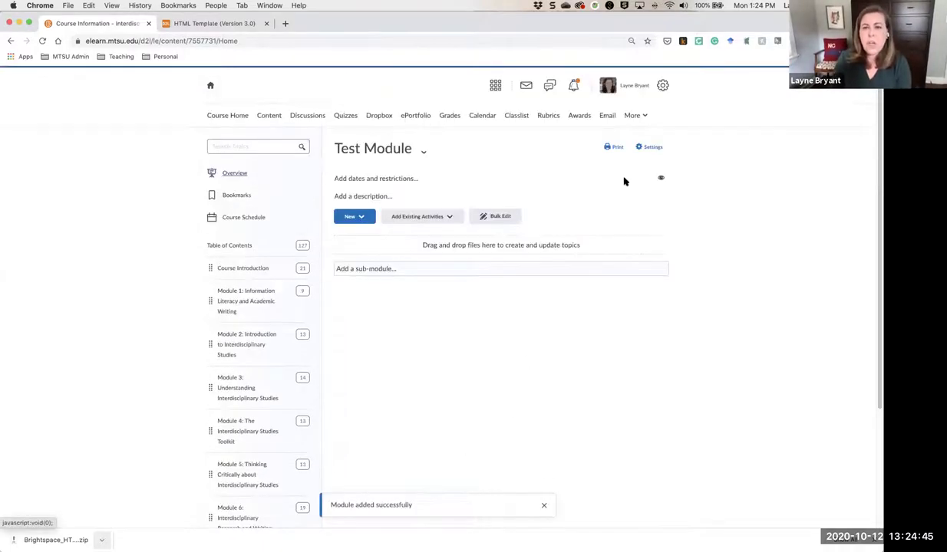
click(666, 179)
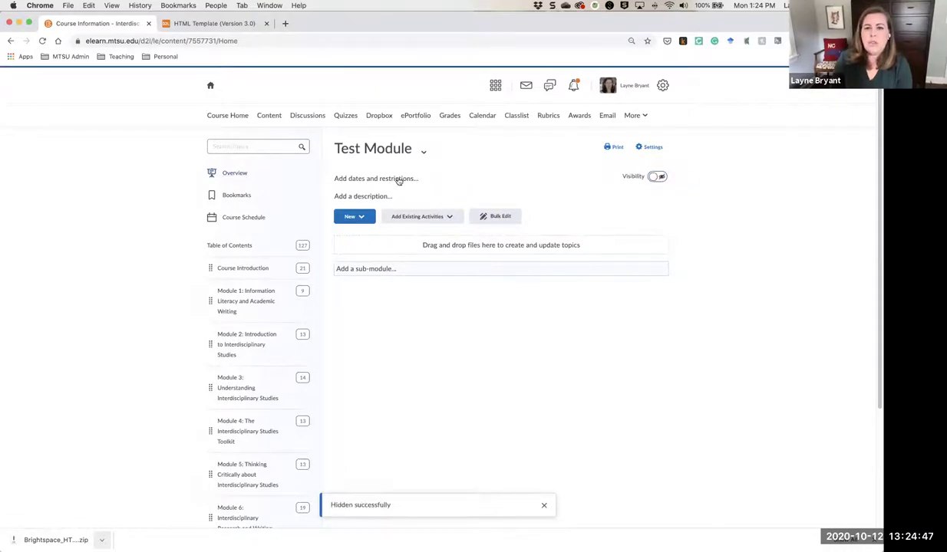
click(361, 218)
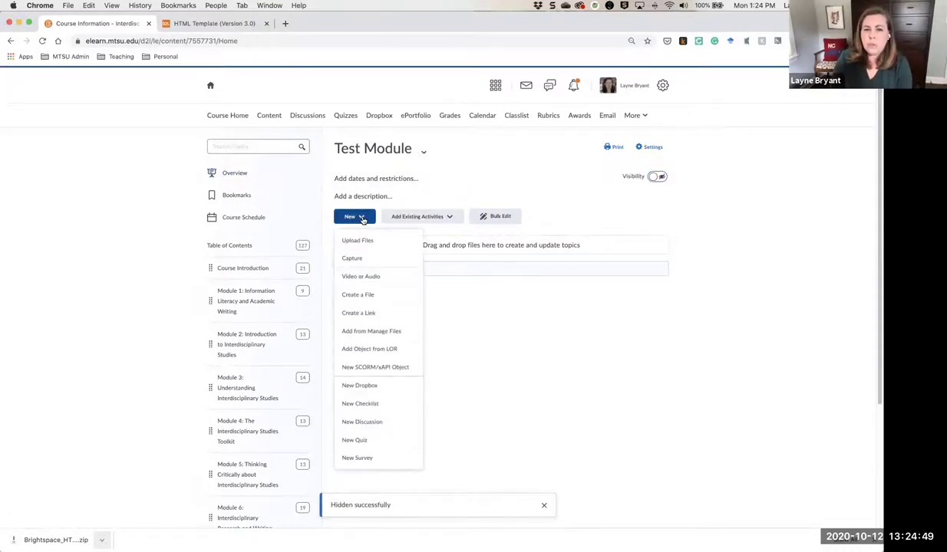
click(567, 172)
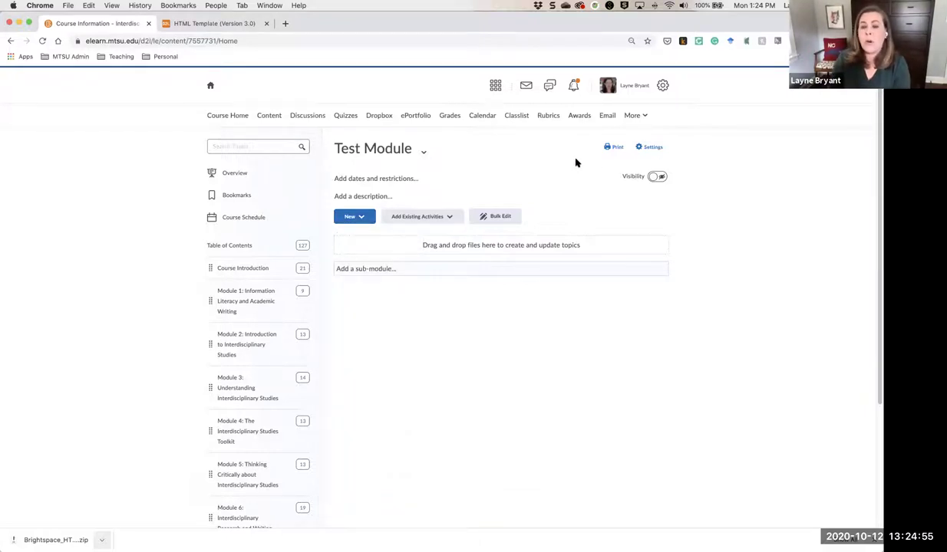
Step: Point the HTML templates path to the Brightspace_HTML_Template folder and save the content settings
click(652, 151)
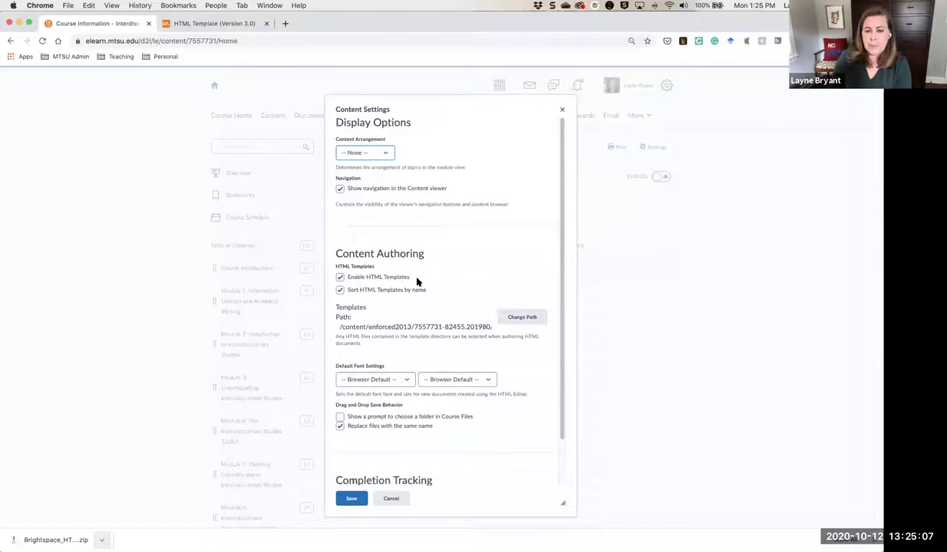
click(529, 317)
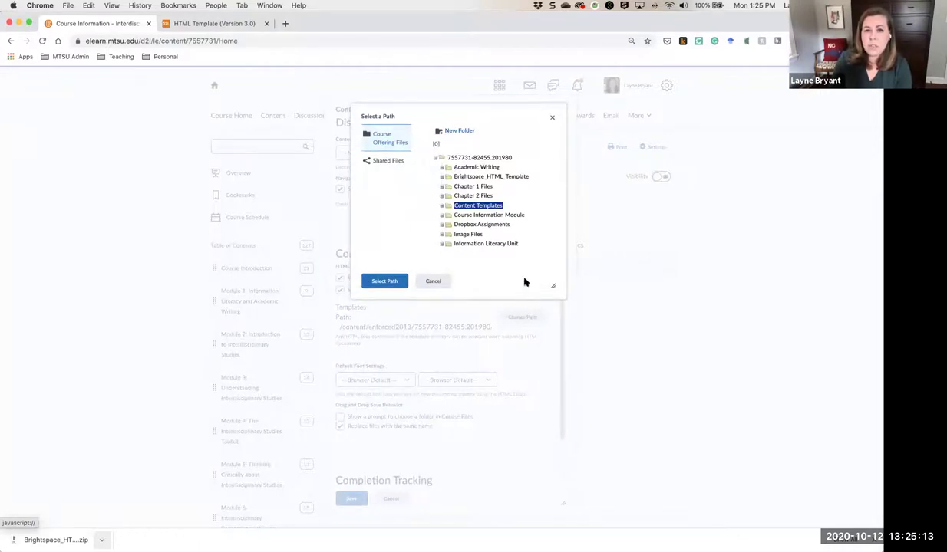
click(499, 178)
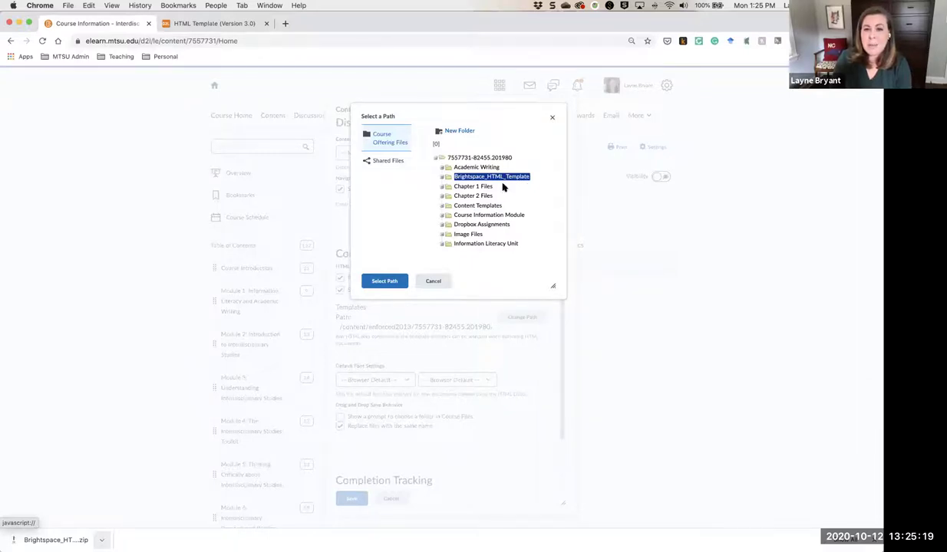
click(390, 280)
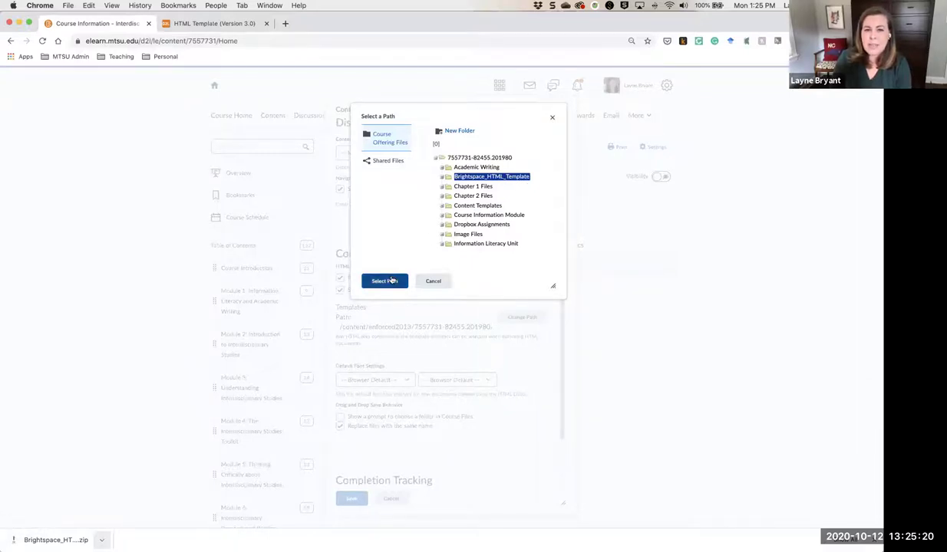
click(341, 504)
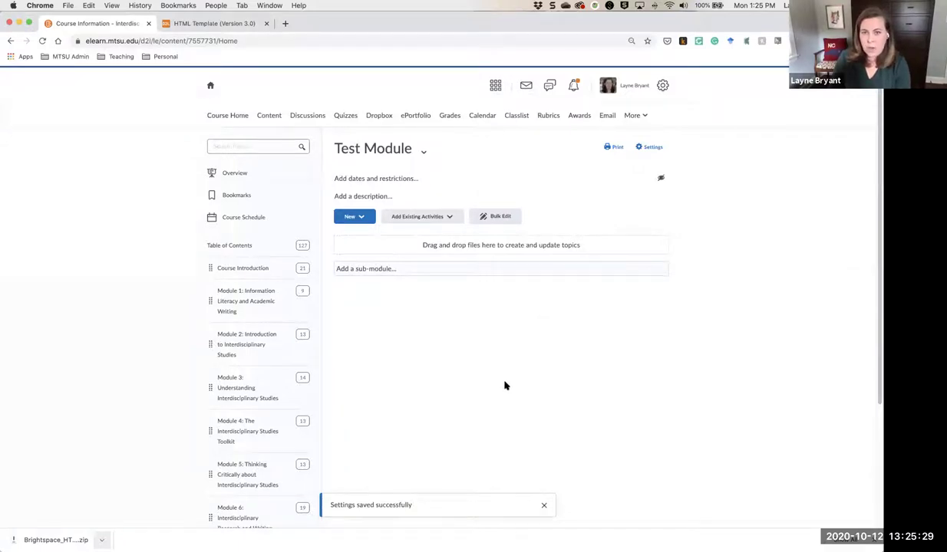
click(354, 217)
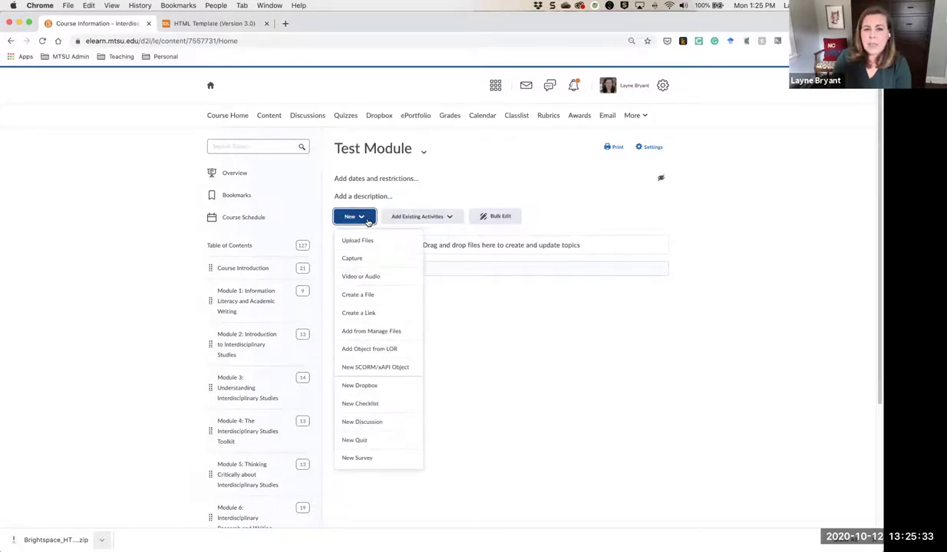
Step: Create a new Test Module file from the 02_module_intro template and inspect its laptop banner image
click(359, 295)
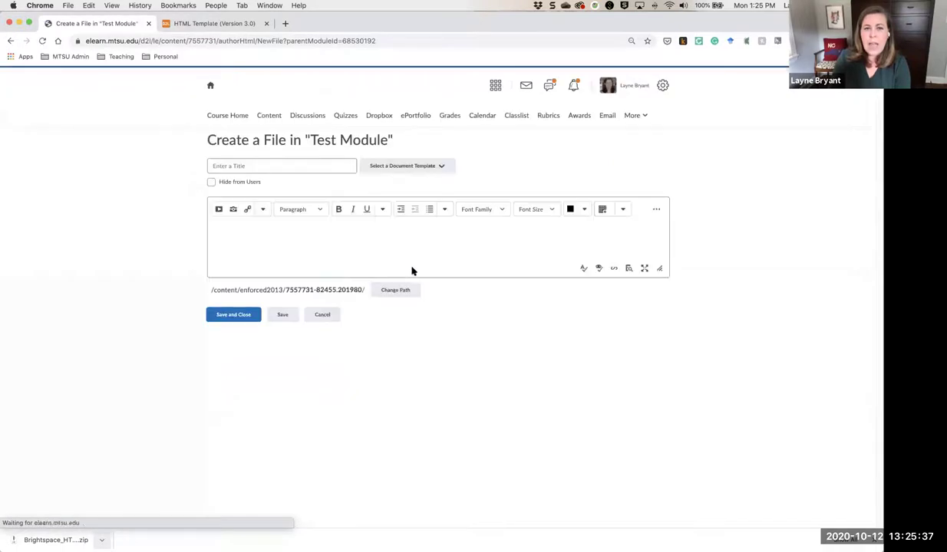
click(397, 166)
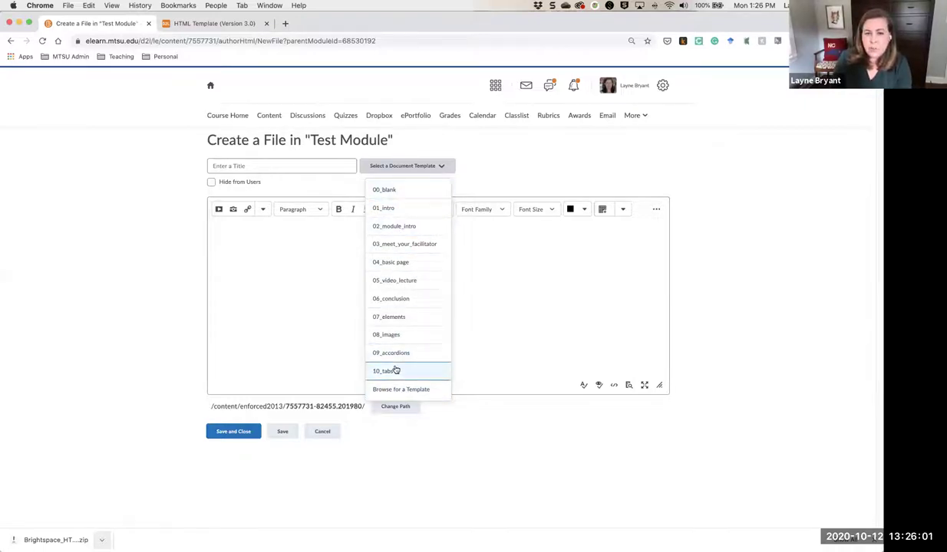
click(405, 226)
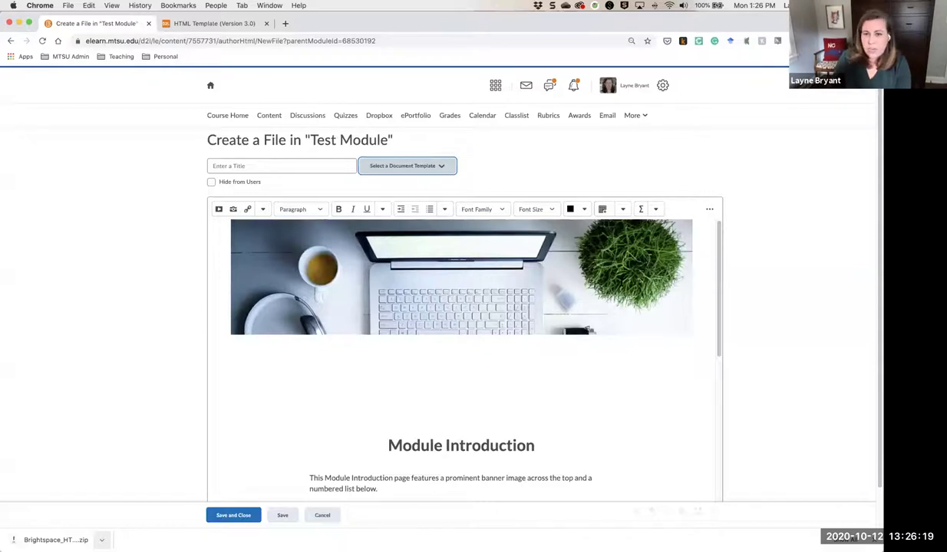
click(525, 288)
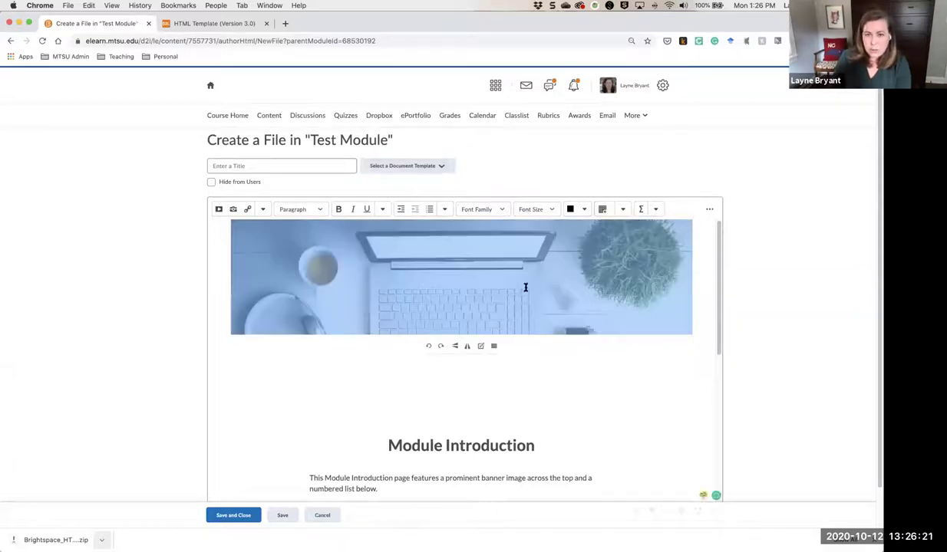
right_click(388, 270)
click(342, 261)
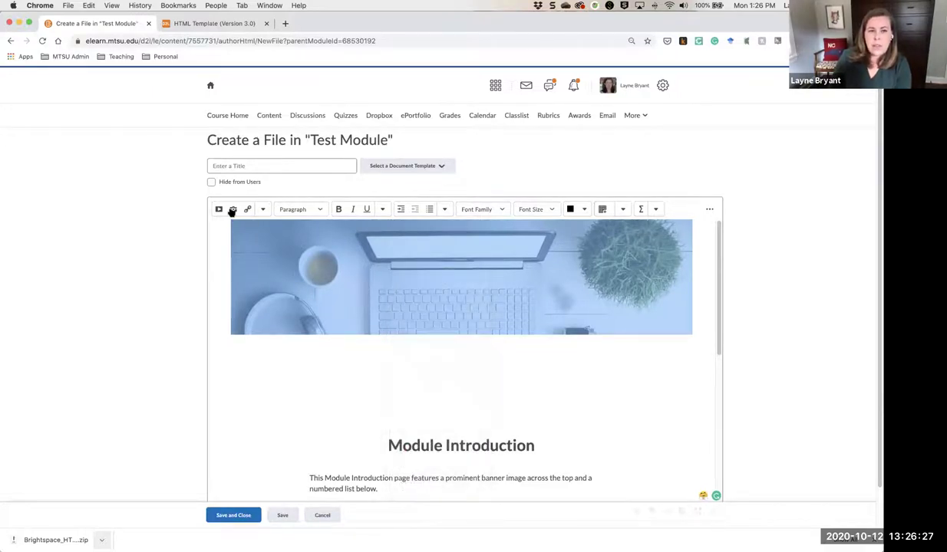
click(232, 209)
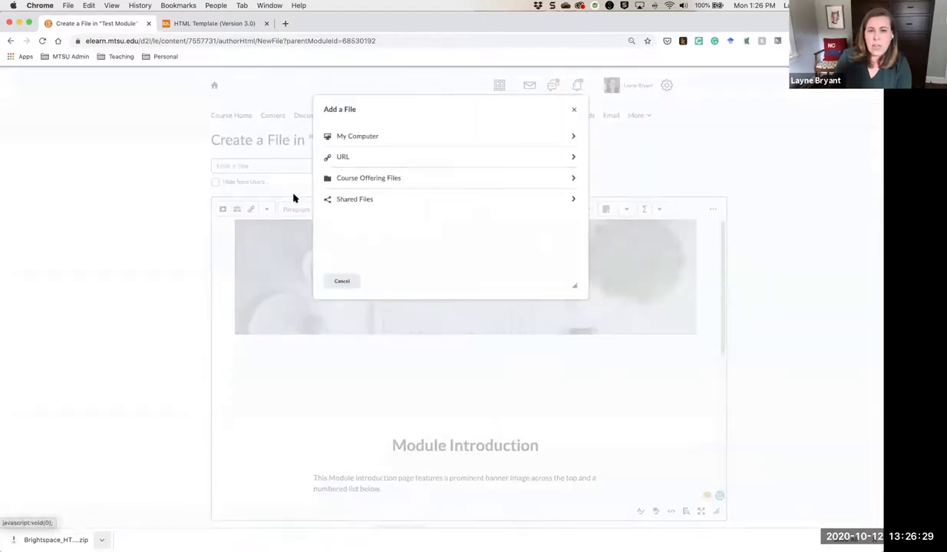
click(341, 281)
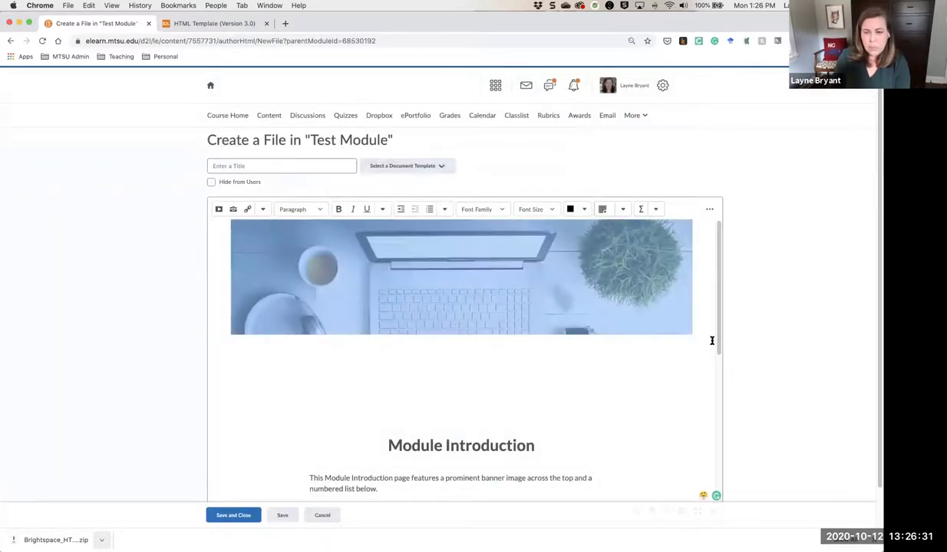
drag(718, 328, 726, 430)
Step: Change the heading to 'Module 1 Introduction' and add a fifth numbered learning objective
click(441, 240)
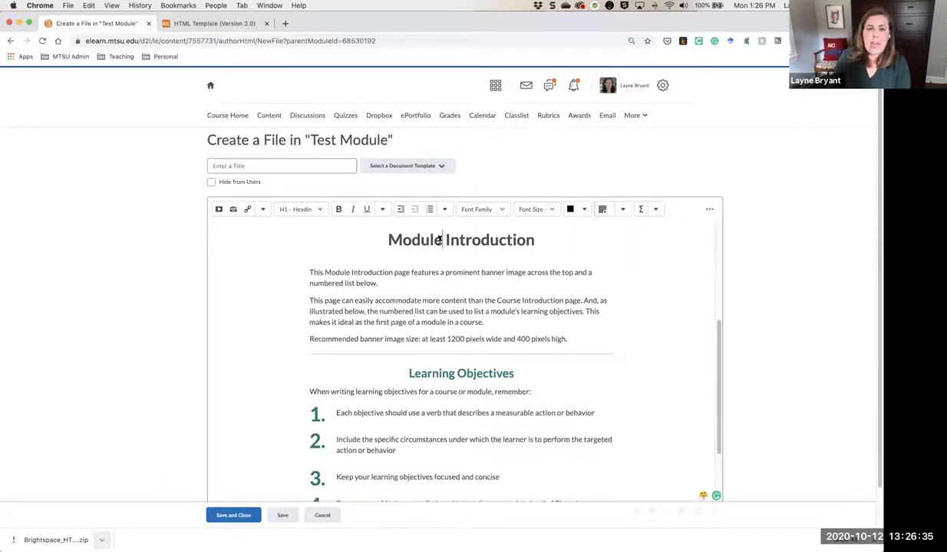
text(1)
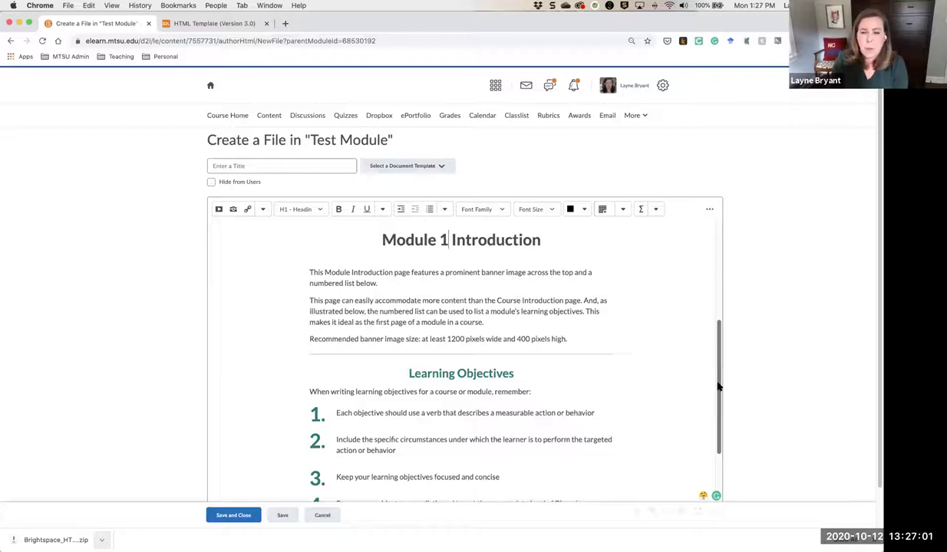
drag(719, 388, 726, 431)
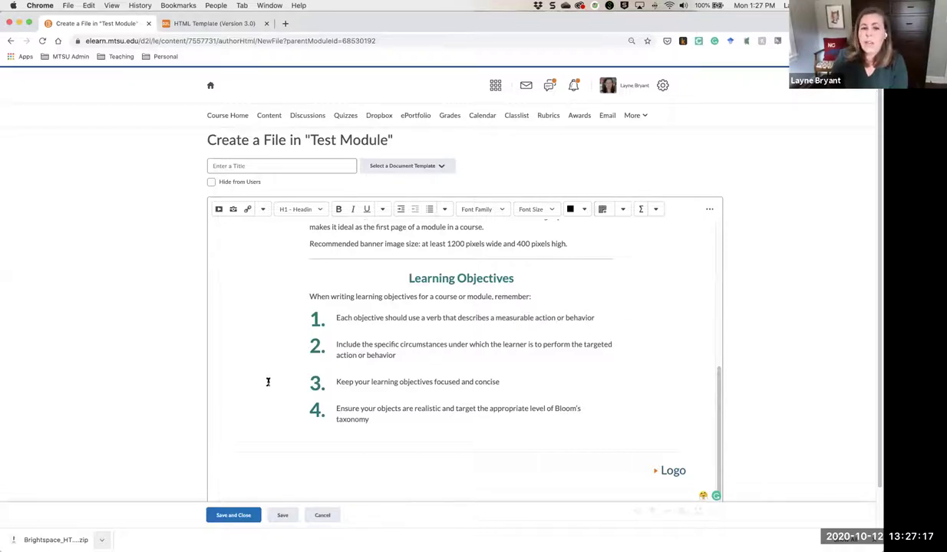
click(375, 420)
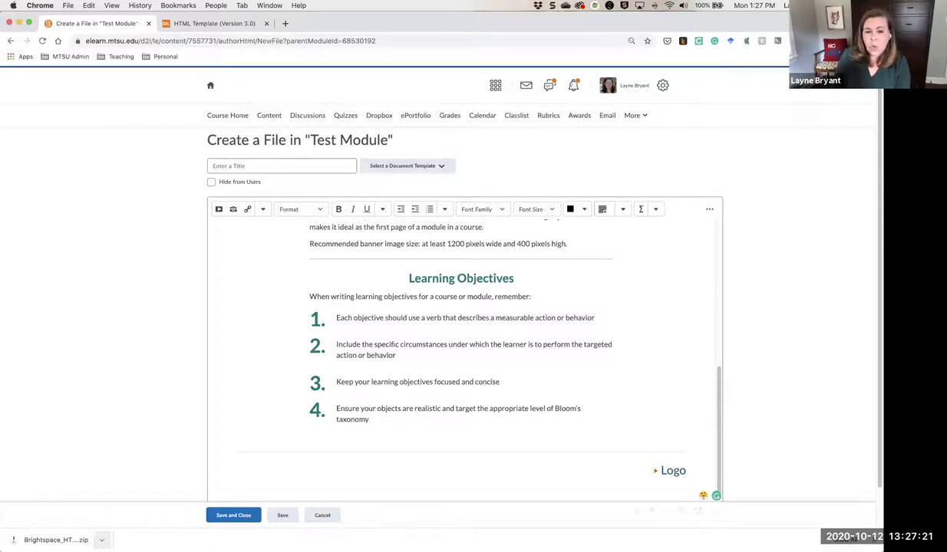
key(Return)
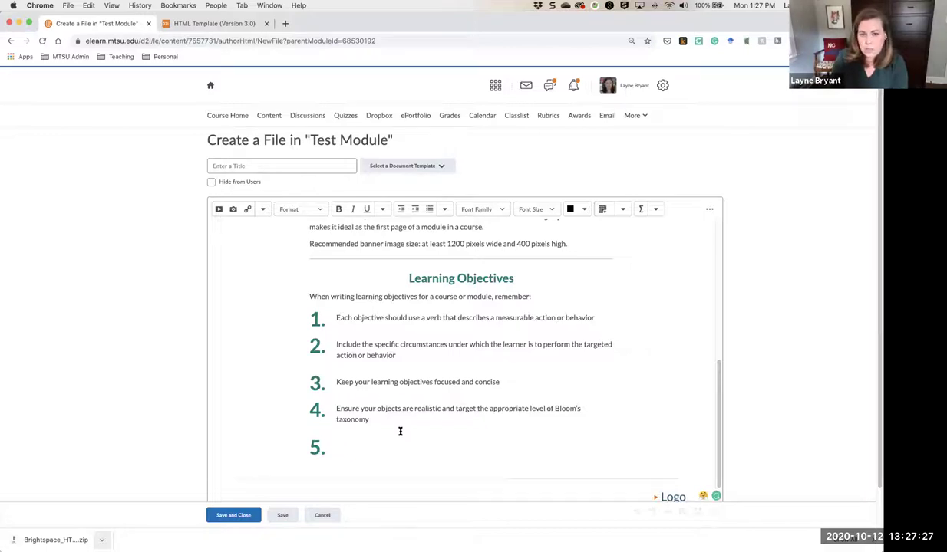
Step: After the title-required error, enter 'Test Module Introduction' as the page title
click(244, 518)
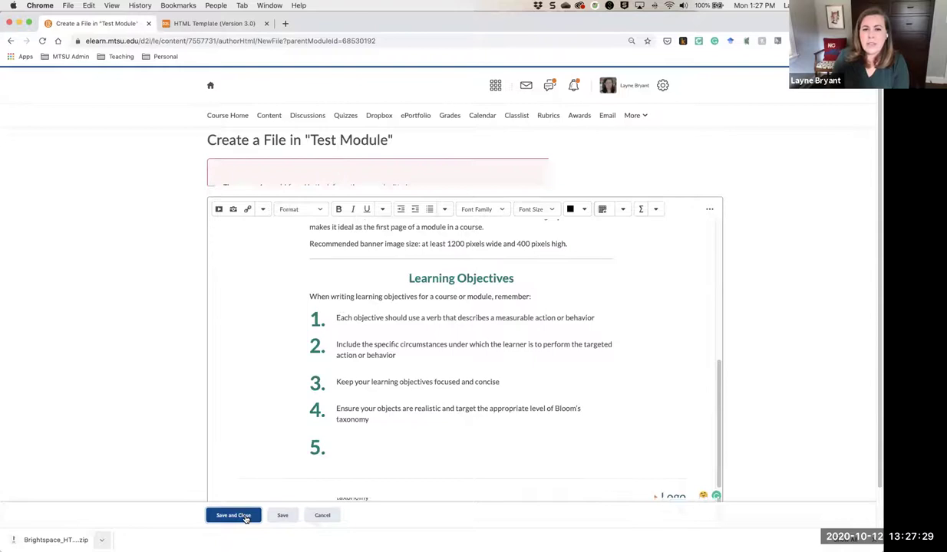
click(245, 239)
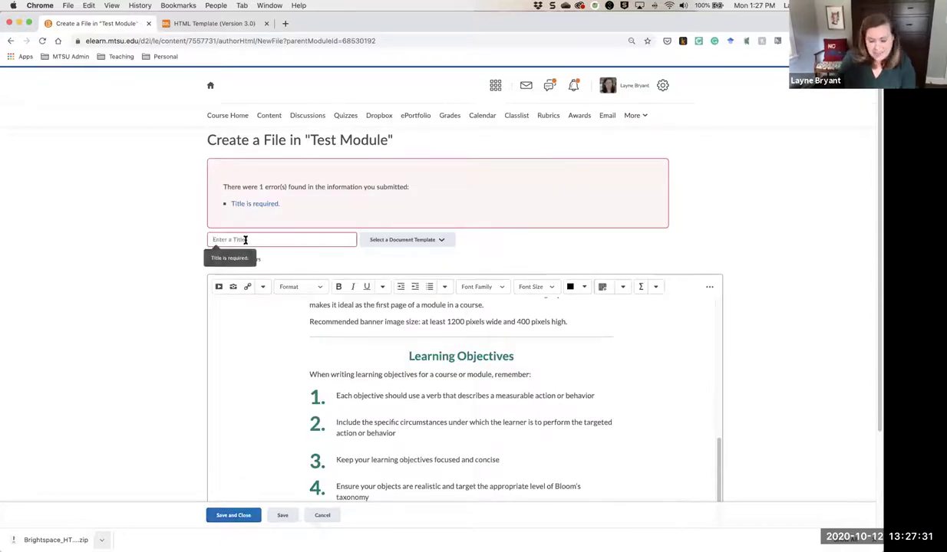
text(Test Module)
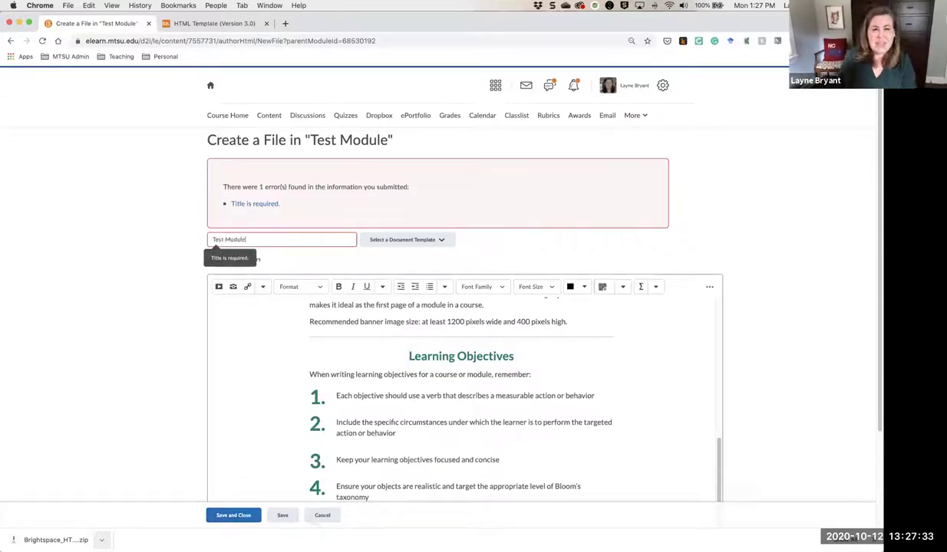
text( Introduction)
Step: Save the Test Module Introduction page and review its banner, heading and Learning Objectives list
click(248, 519)
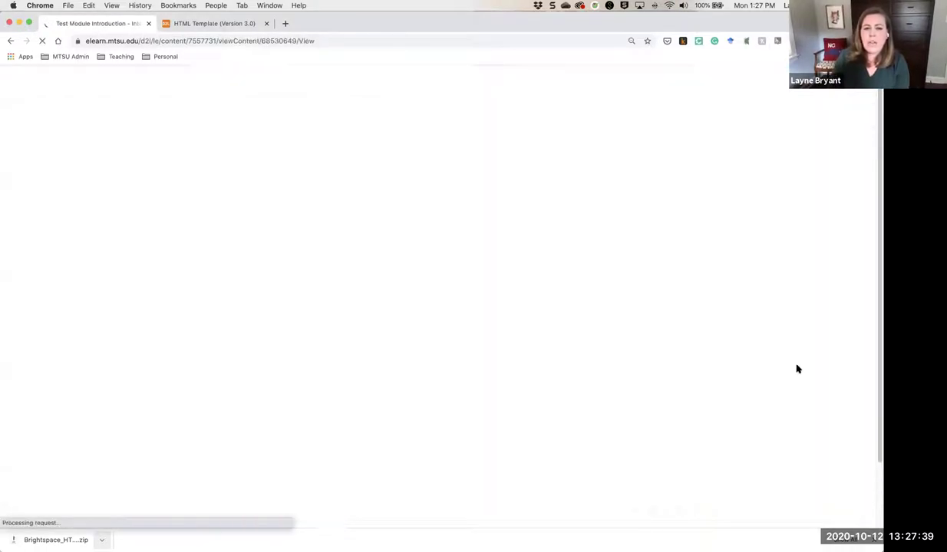
scroll(739, 401, down, 3)
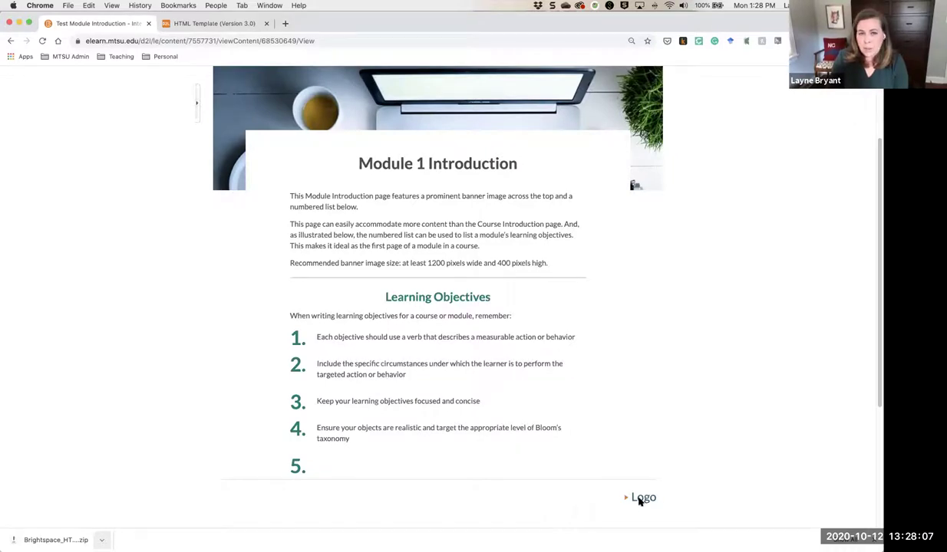
scroll(659, 453, up, 3)
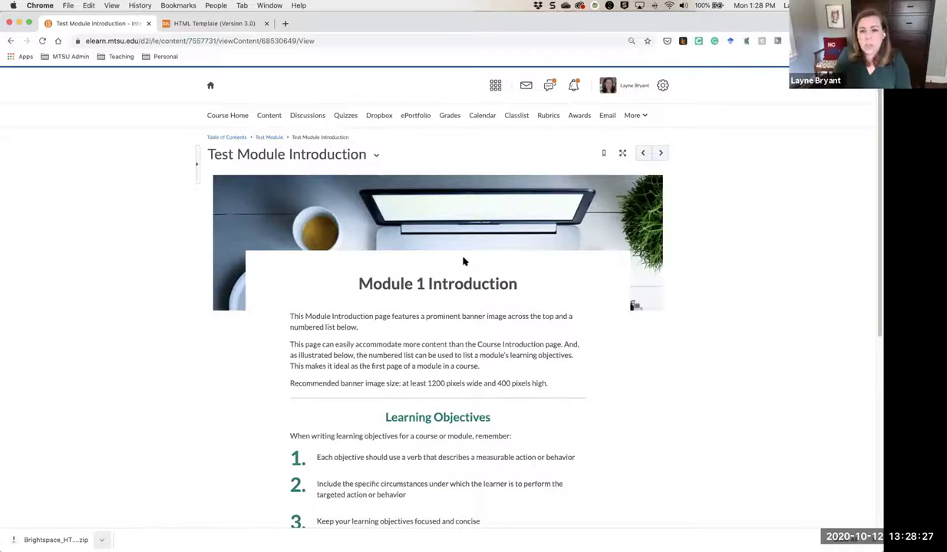
Step: Create a new Test Module file from the 05_video_lecture template
click(268, 137)
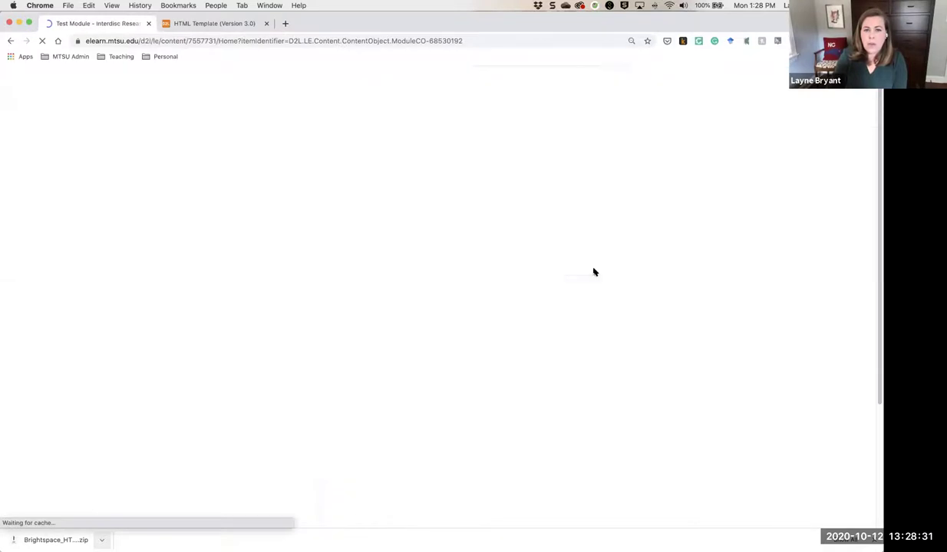
click(365, 219)
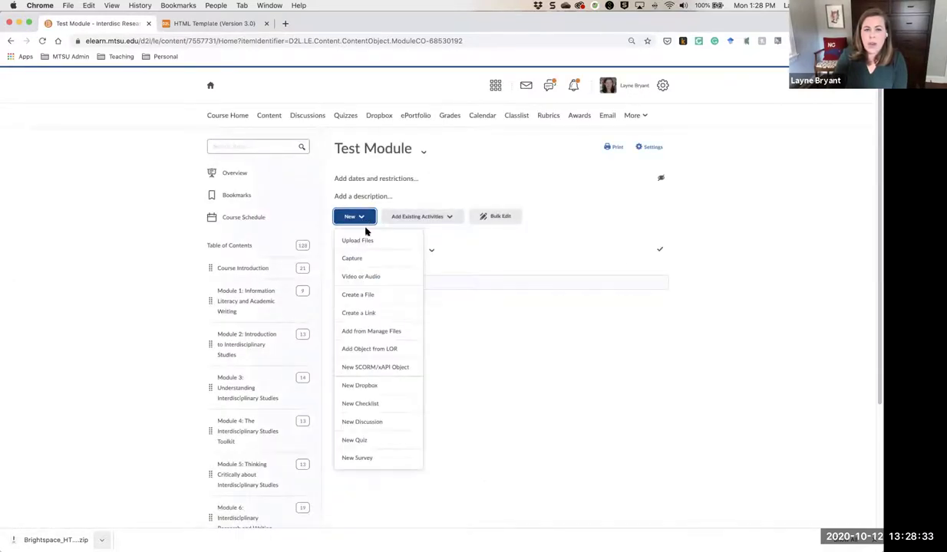
click(359, 284)
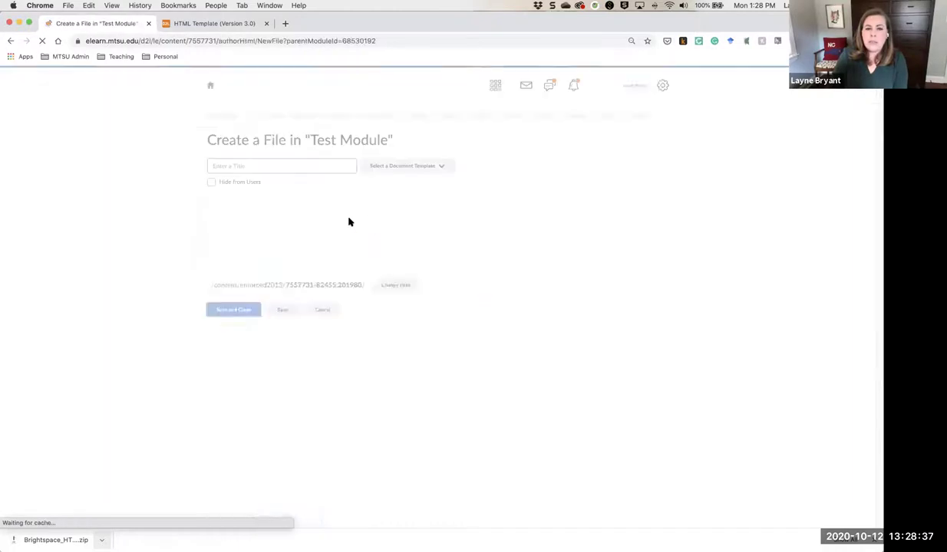
click(410, 166)
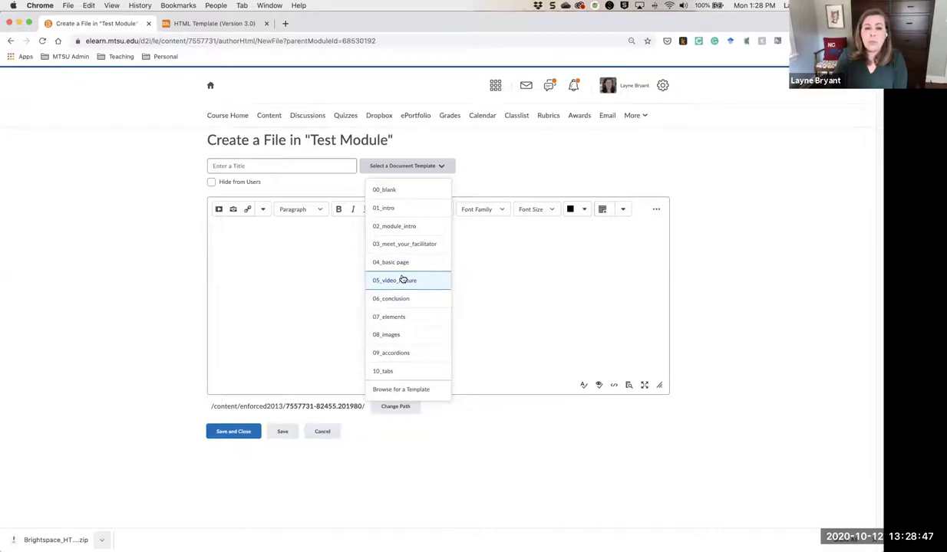
click(402, 280)
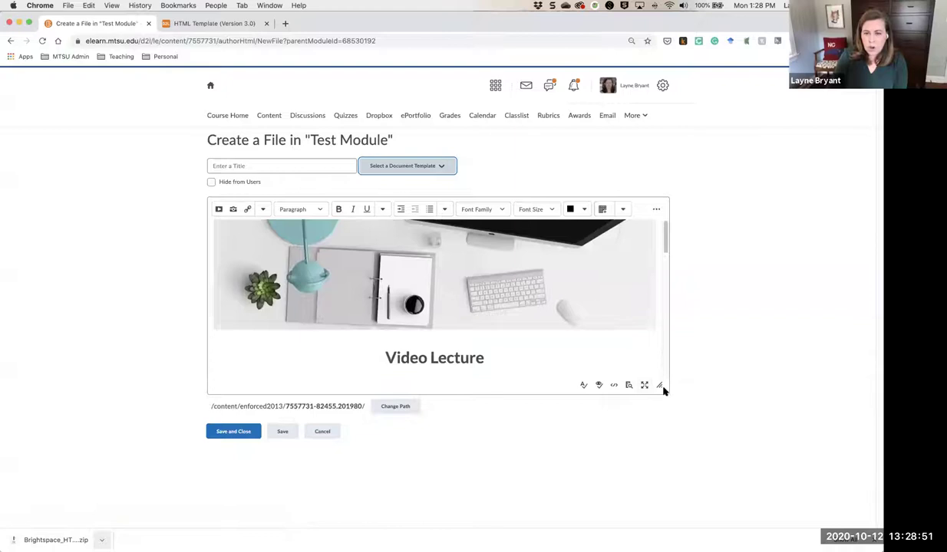
Step: Enlarge the editor and scroll through the video lecture template's content
drag(660, 384, 730, 511)
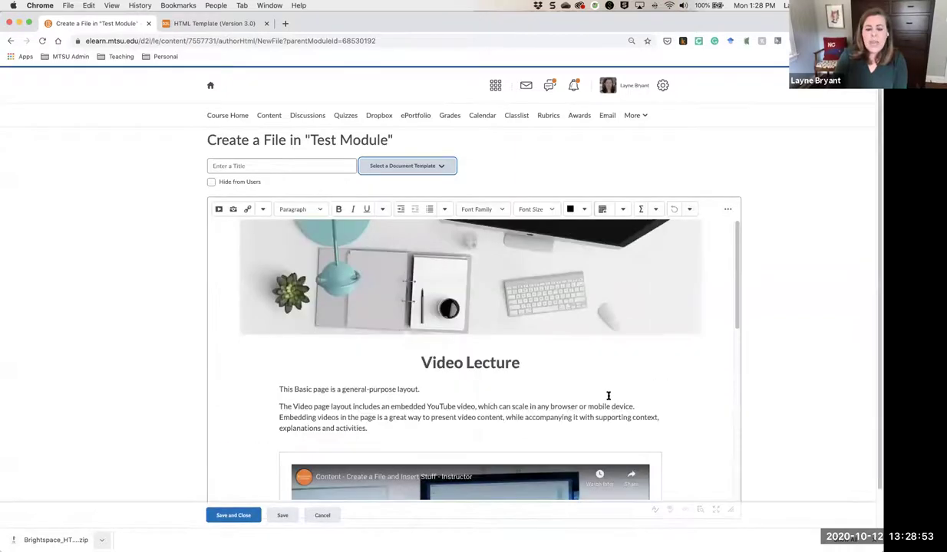
scroll(735, 270, down, 1)
scroll(735, 270, down, 1)
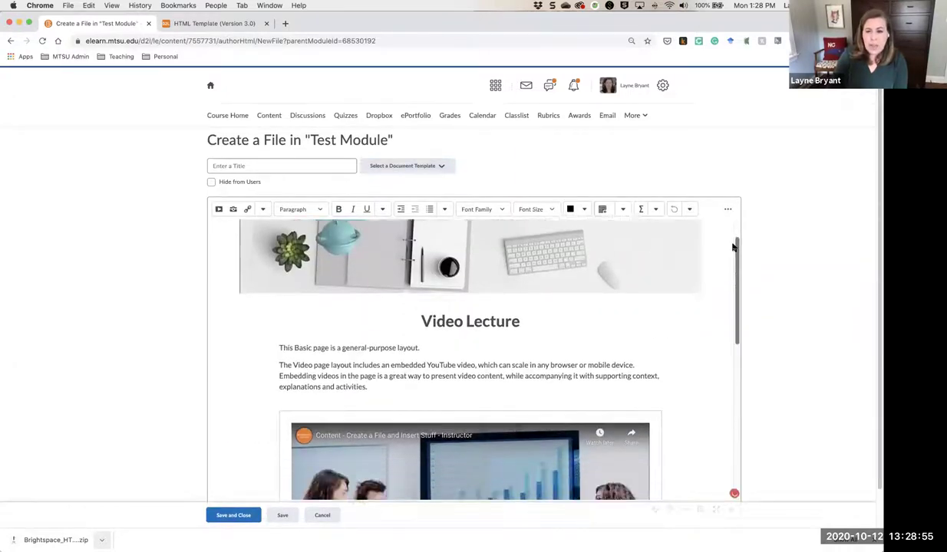
scroll(735, 247, up, 2)
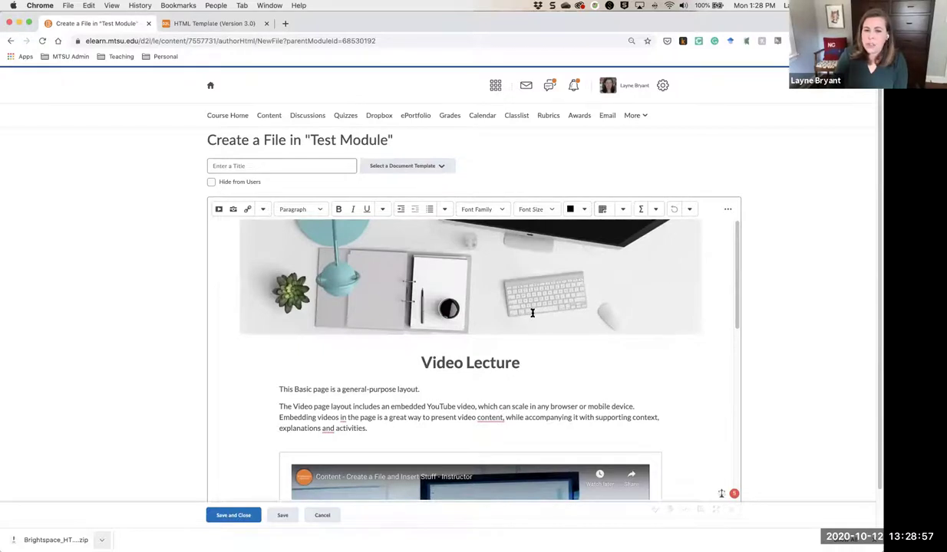
drag(735, 271, 750, 353)
scroll(750, 354, down, 1)
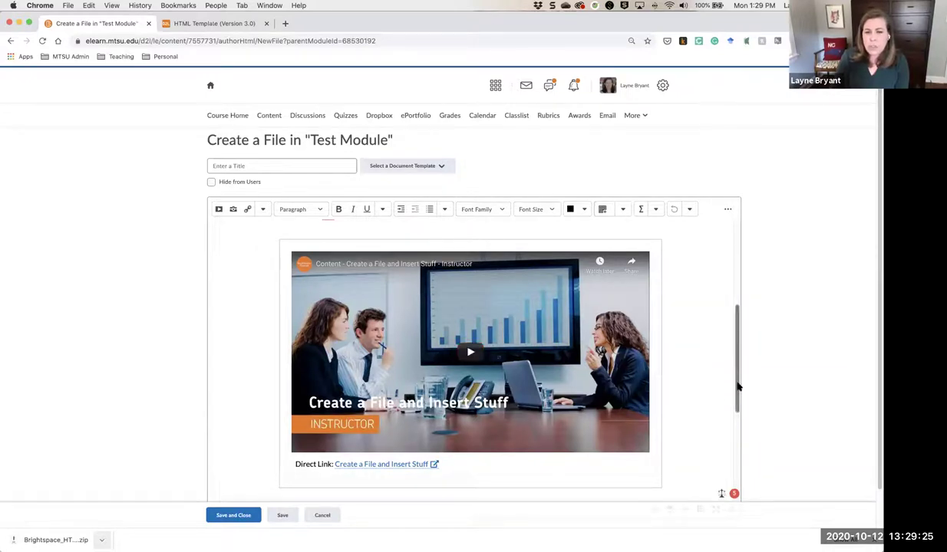
drag(735, 401, 731, 463)
scroll(731, 464, down, 1)
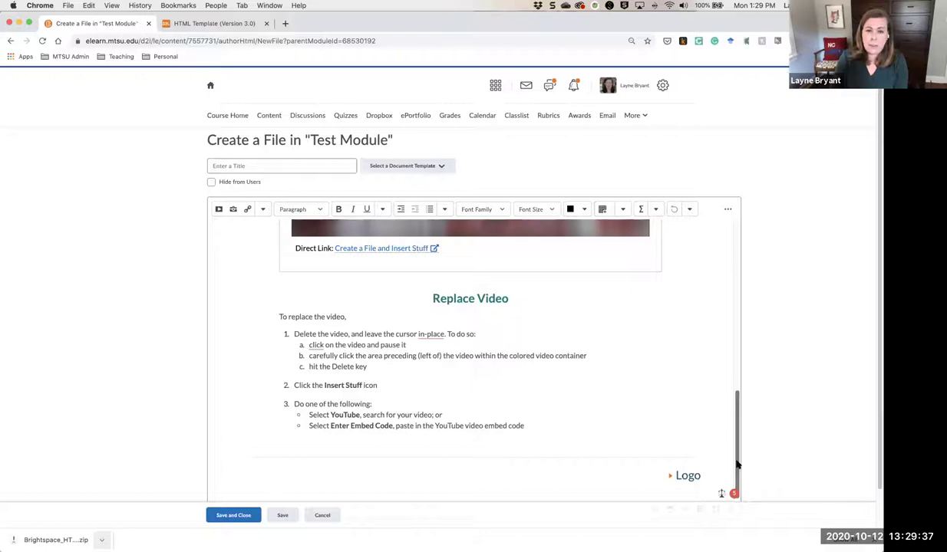
scroll(737, 460, up, 1)
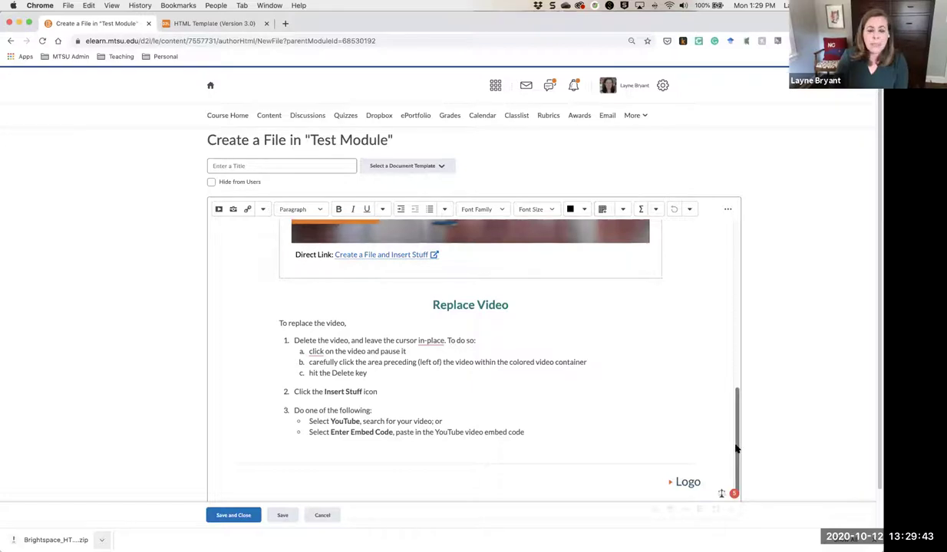
drag(737, 449, 737, 232)
click(268, 167)
Step: Title the video page 'Test Video Lecutre', save and review it, then return to Test Module
text(Test Video)
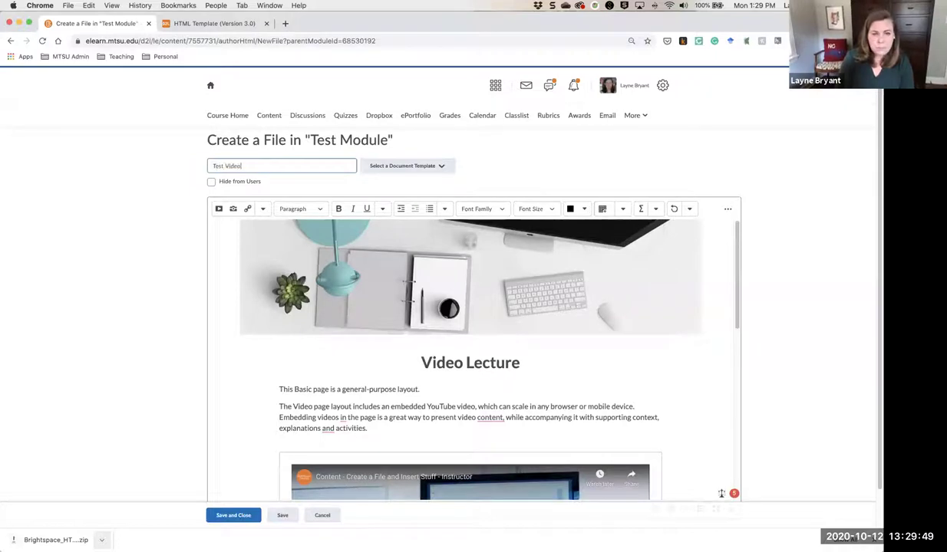
text( Lecutre)
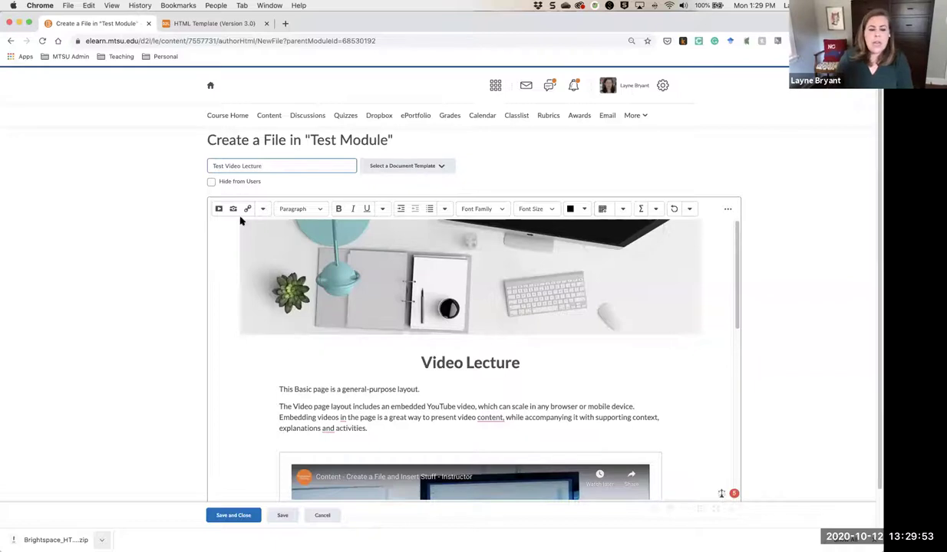
click(229, 515)
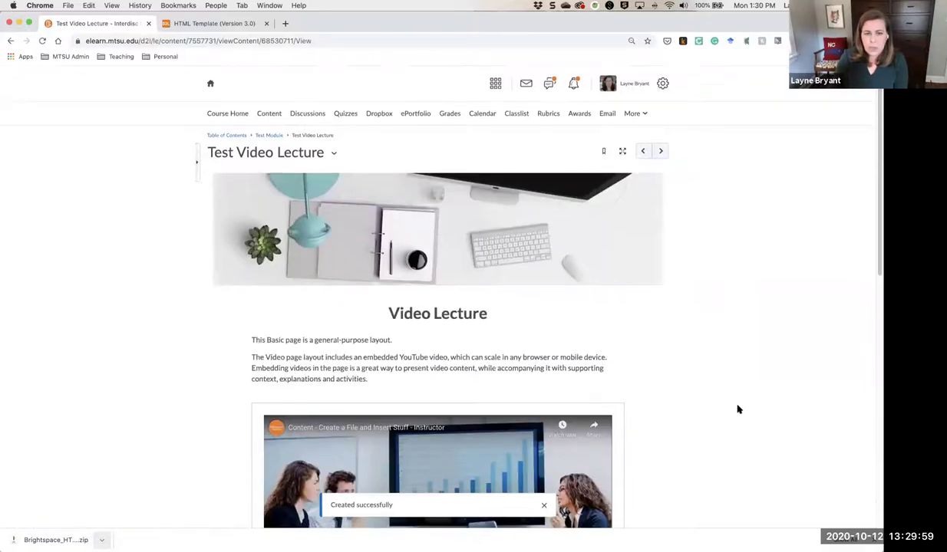
scroll(737, 409, down, 5)
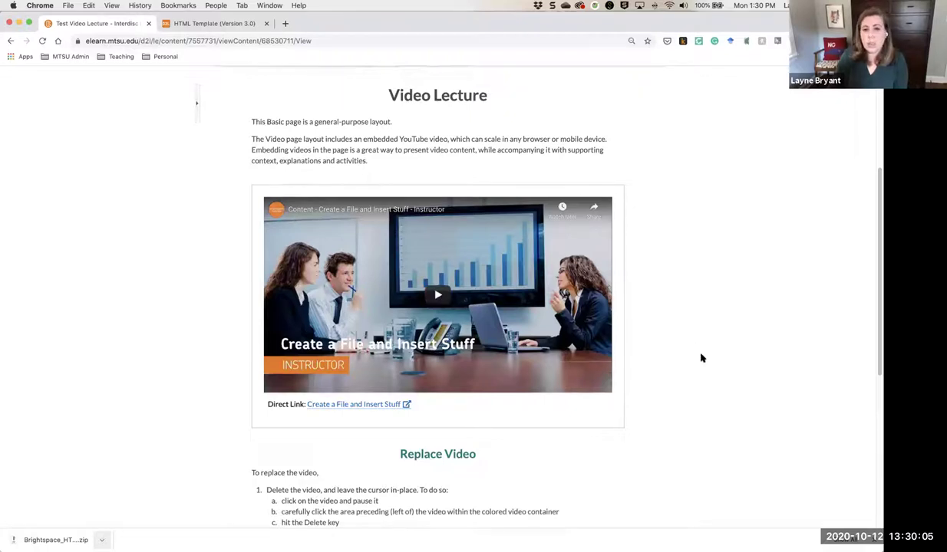
scroll(700, 358, up, 5)
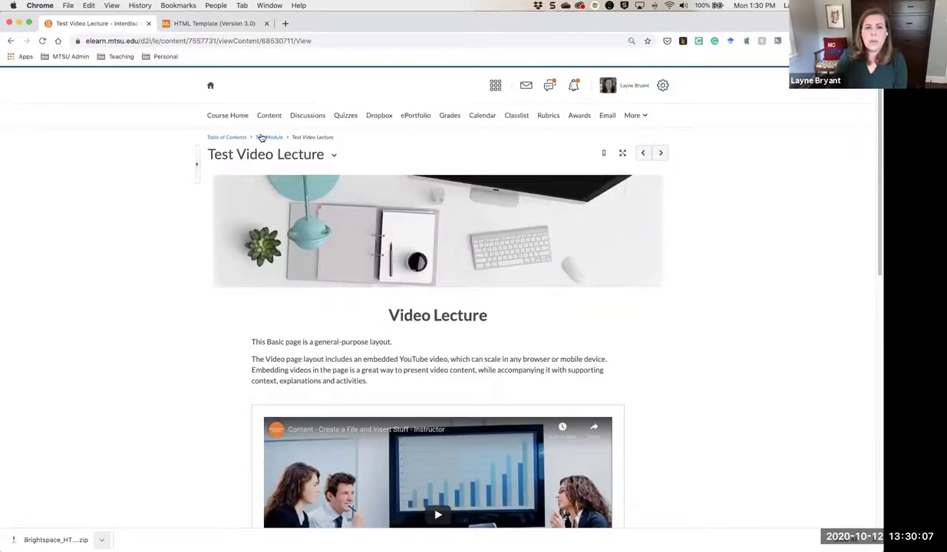
click(267, 138)
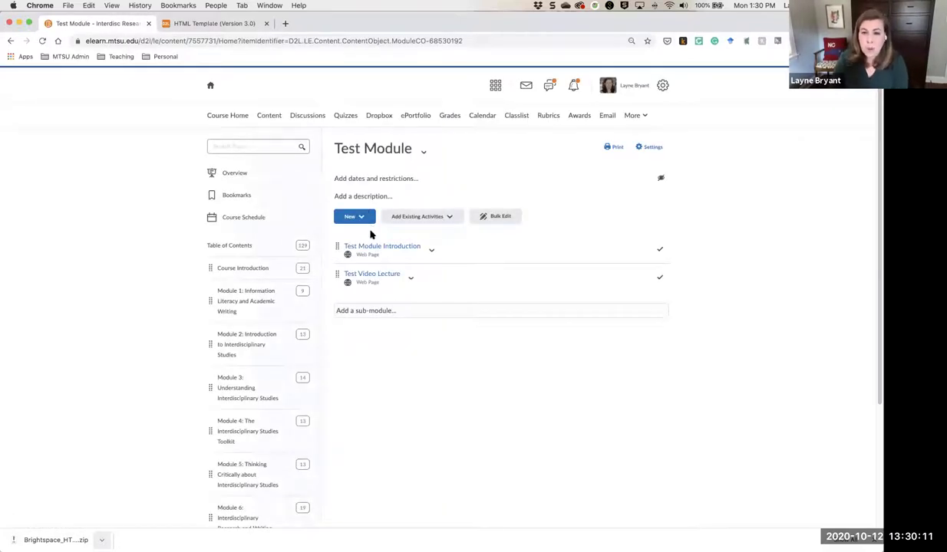
Step: Create a new Test Module file from the 09_accordions template
click(372, 220)
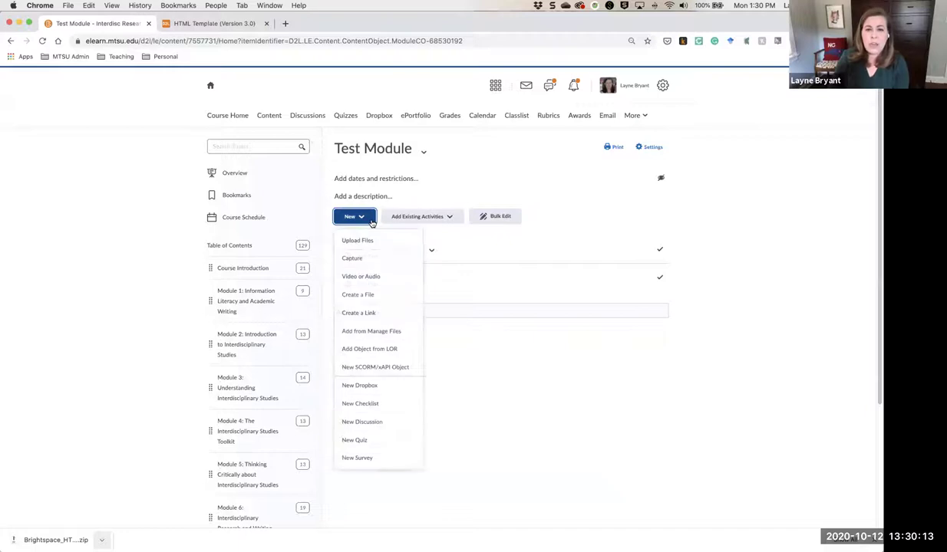
click(364, 296)
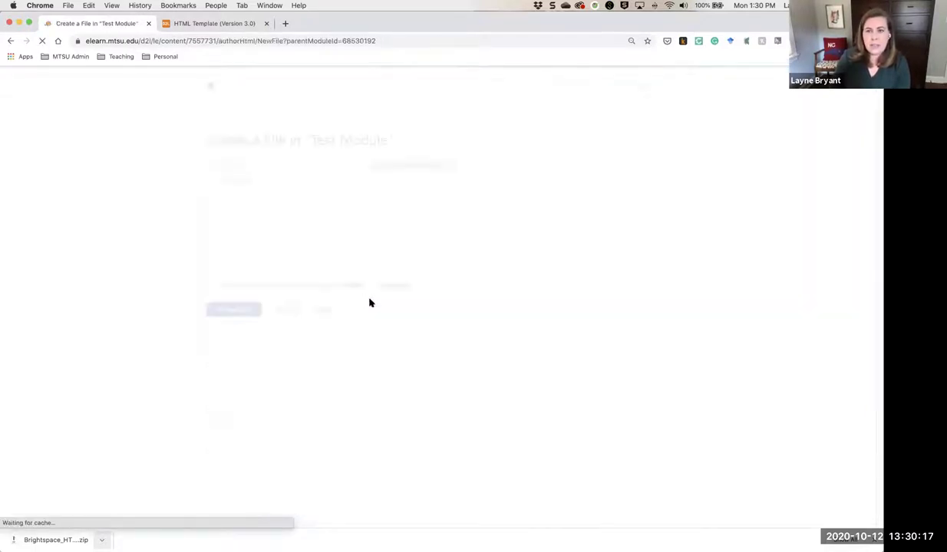
click(399, 171)
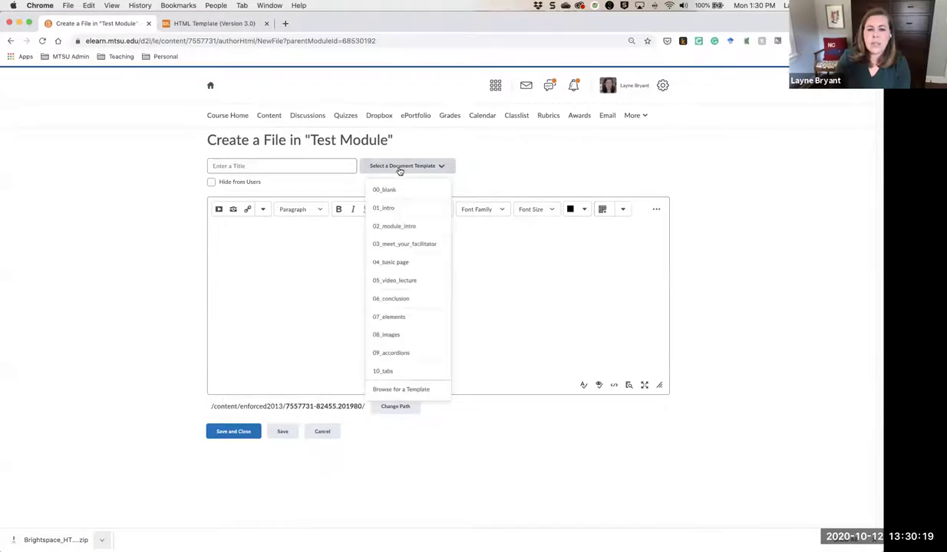
click(409, 355)
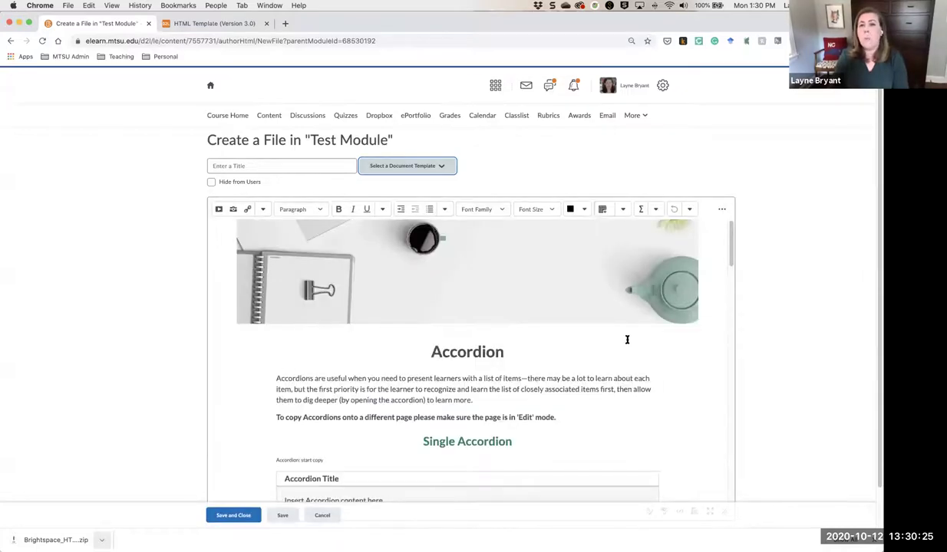
Step: Scroll through the accordion template and enter the title 'Test Accordian'
scroll(645, 386, down, 1)
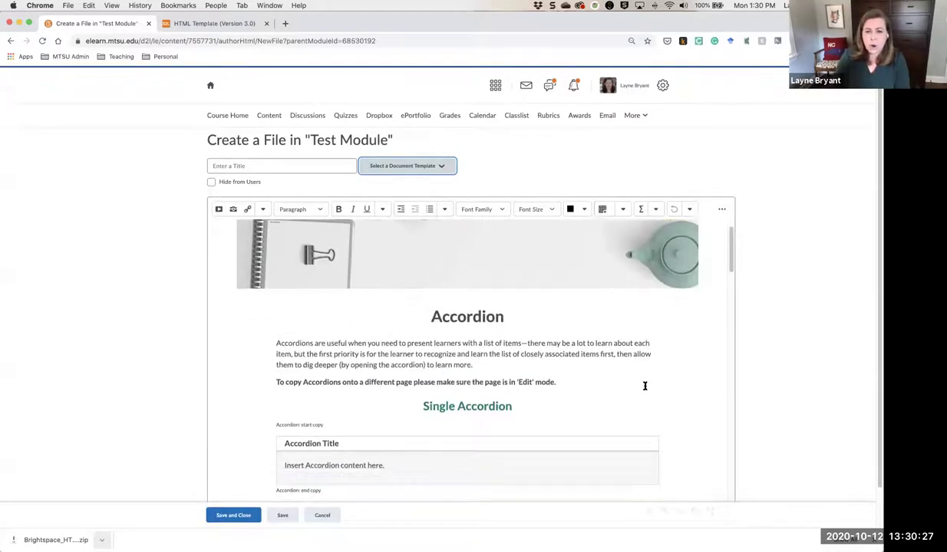
scroll(685, 386, down, 3)
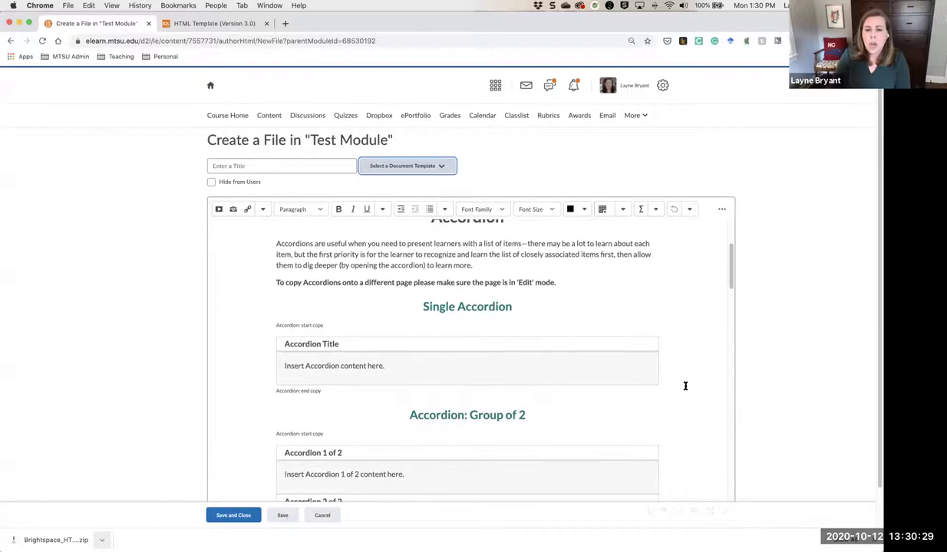
scroll(685, 386, up, 1)
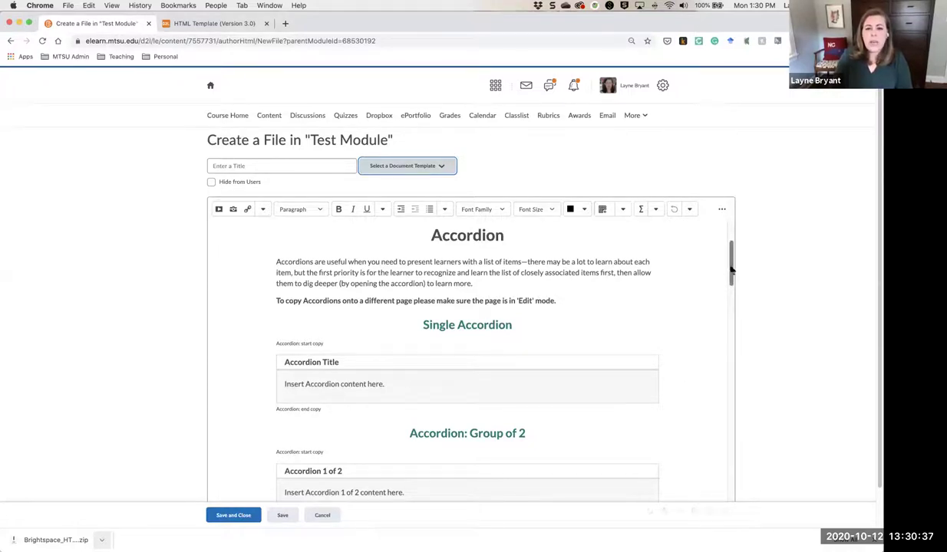
scroll(731, 268, up, 5)
drag(731, 269, 734, 300)
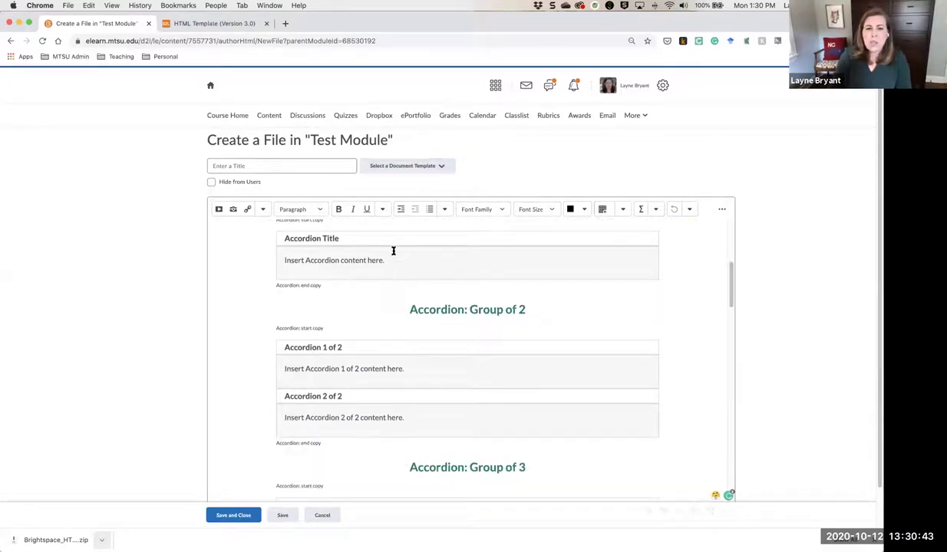
click(243, 165)
text(Test Accordian)
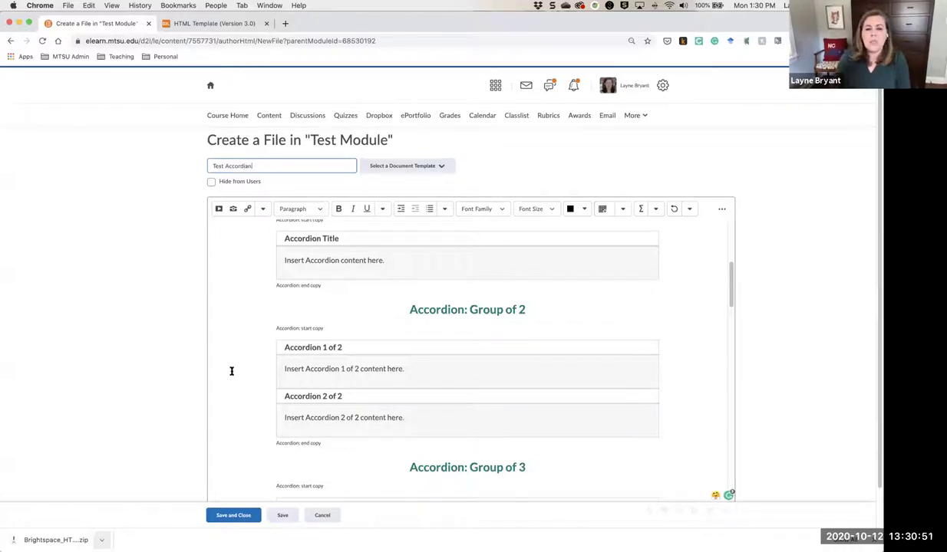
Step: Save the Test Accordian page and scroll down to its accordion group
click(244, 517)
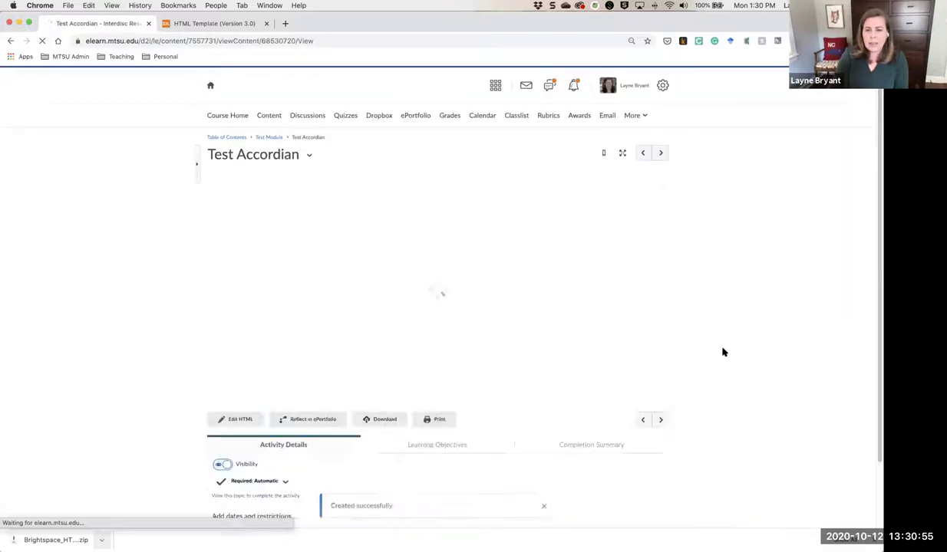
scroll(325, 247, down, 5)
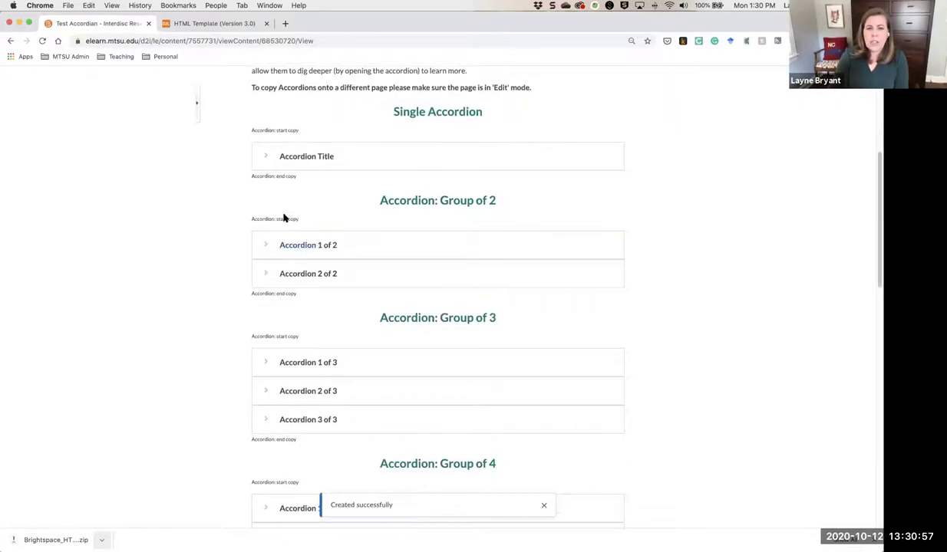
scroll(349, 310, down, 5)
scroll(349, 312, down, 5)
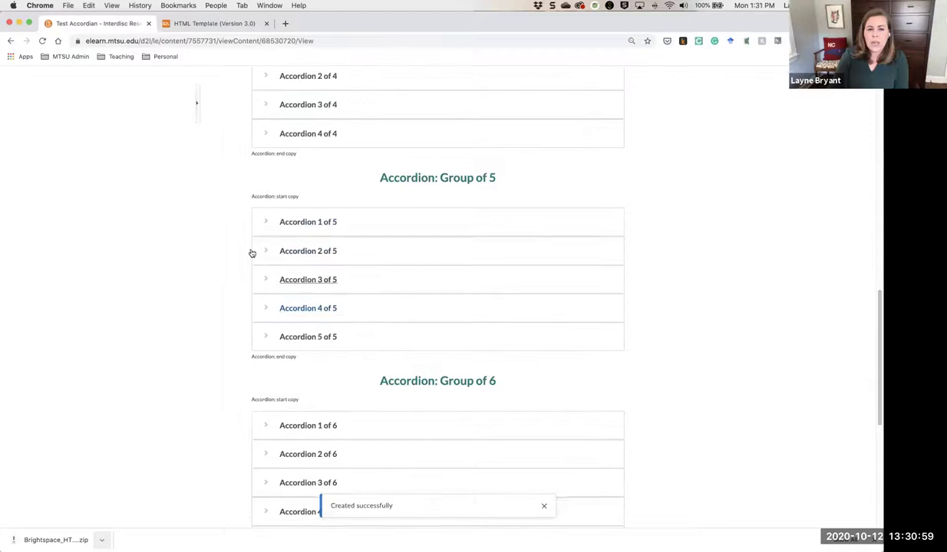
Step: Expand Accordions 1 through 5 of the Group of 5, then return to Test Module
click(264, 225)
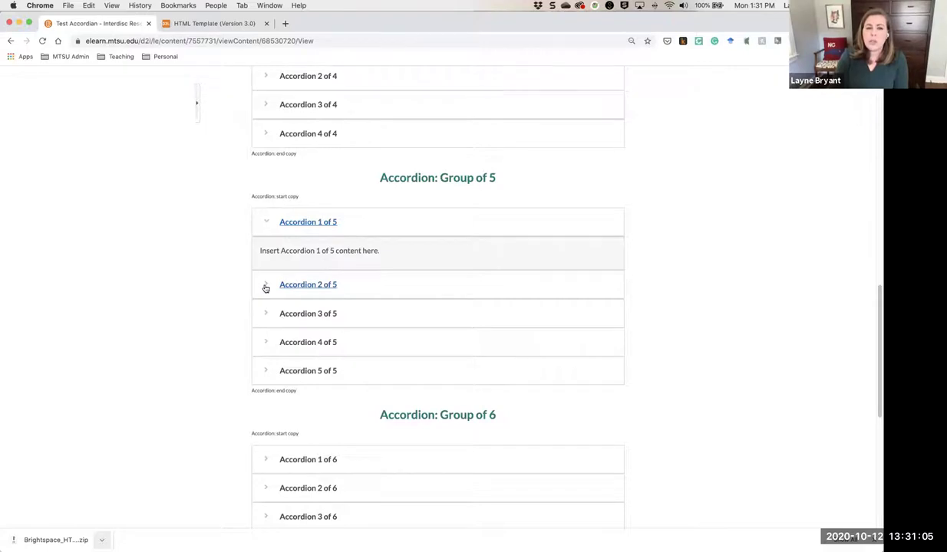
click(266, 288)
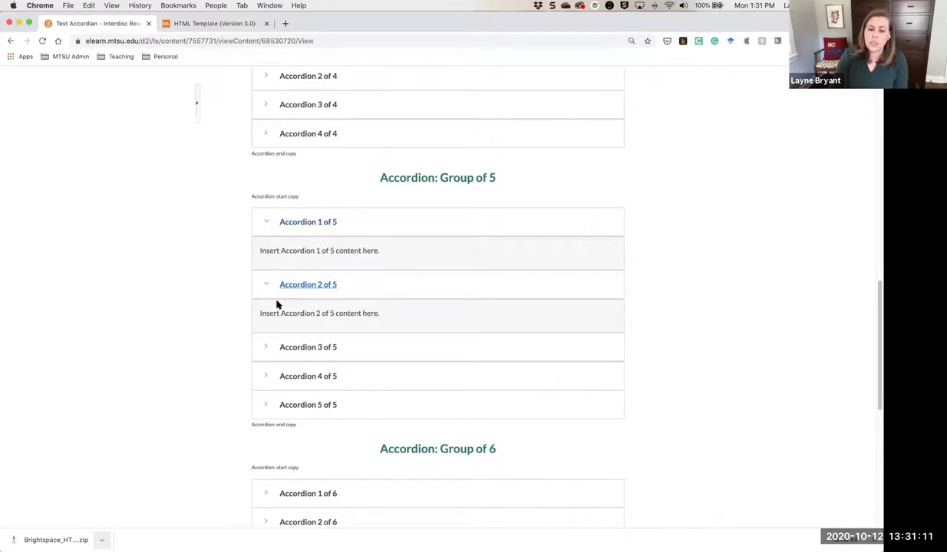
click(266, 350)
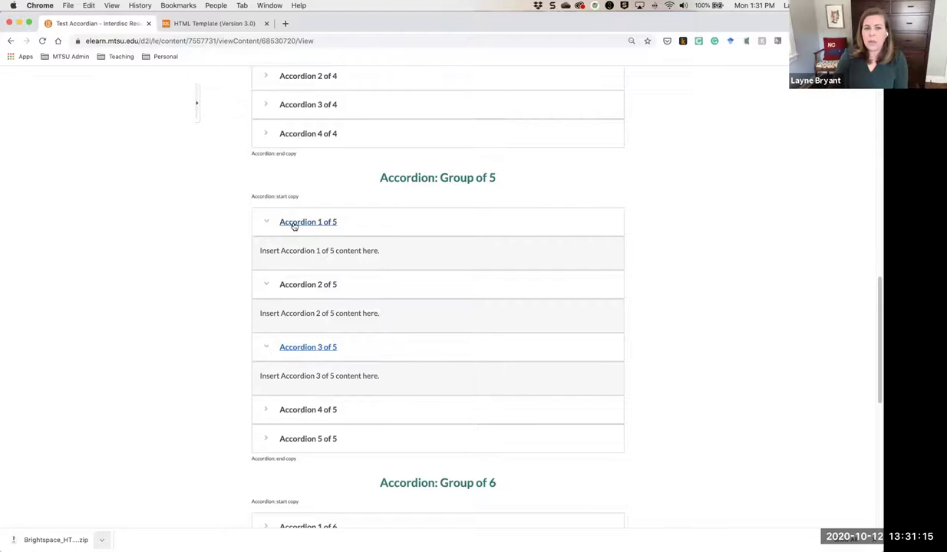
click(266, 409)
click(265, 473)
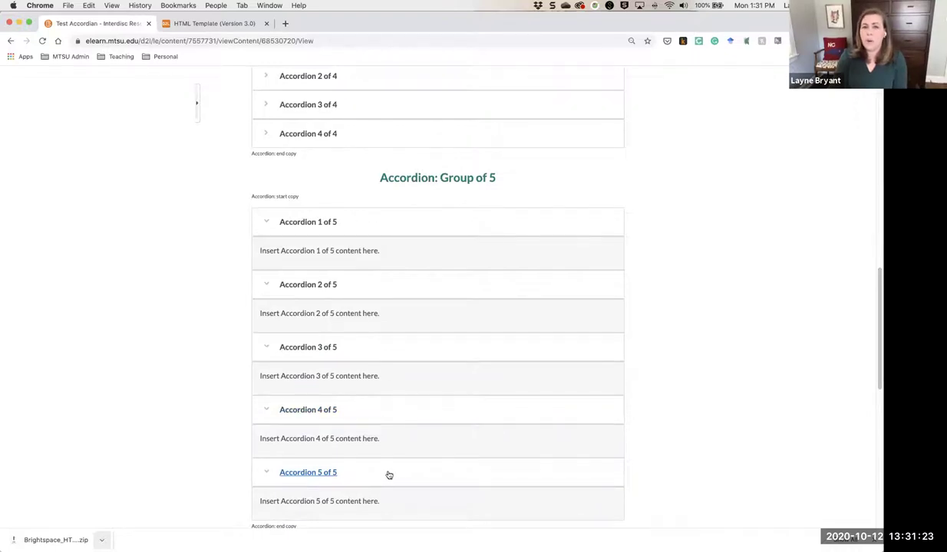
scroll(372, 453, up, 20)
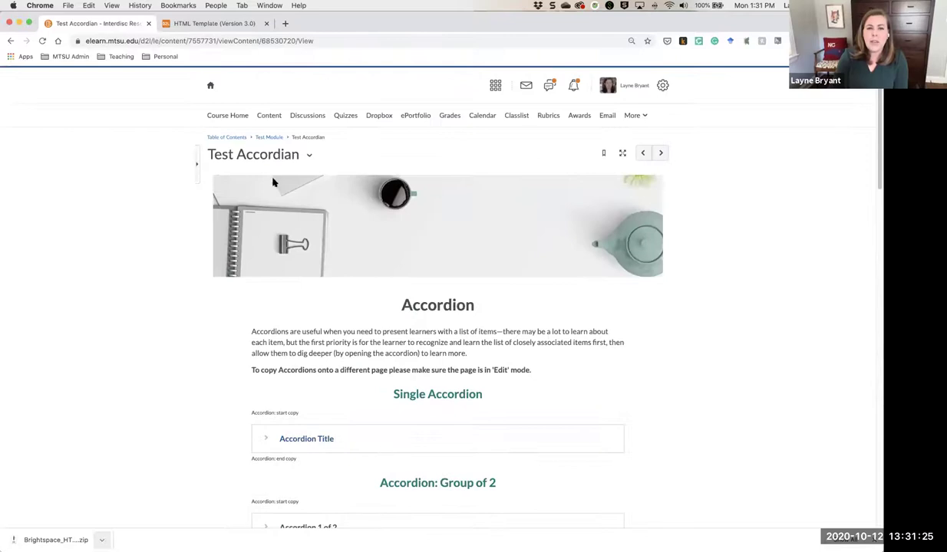
click(269, 138)
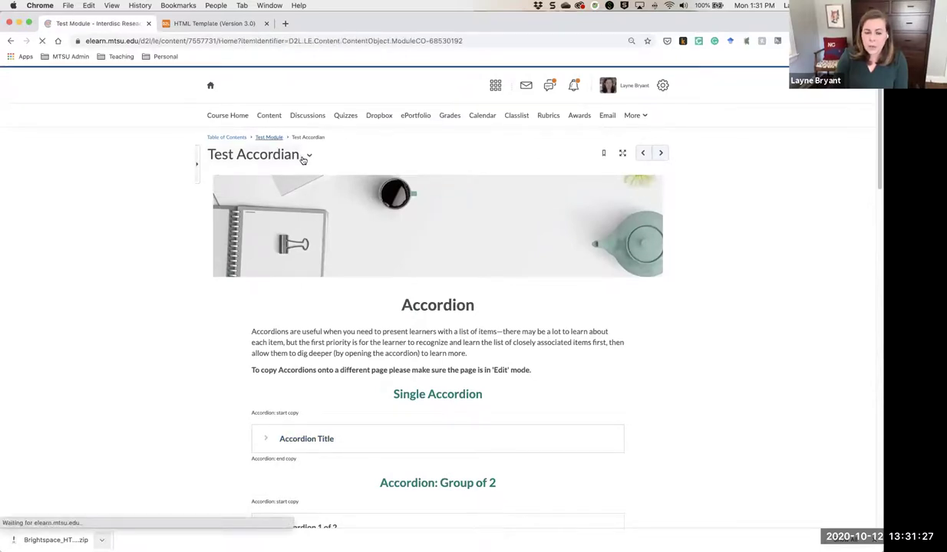
Step: Start a new file in Test Module from the 10_tabs document template
click(364, 216)
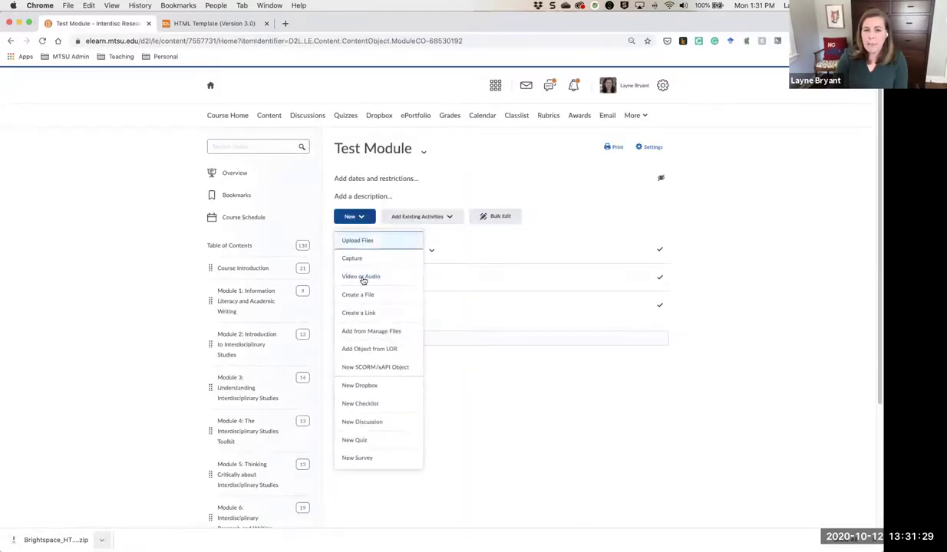
click(362, 292)
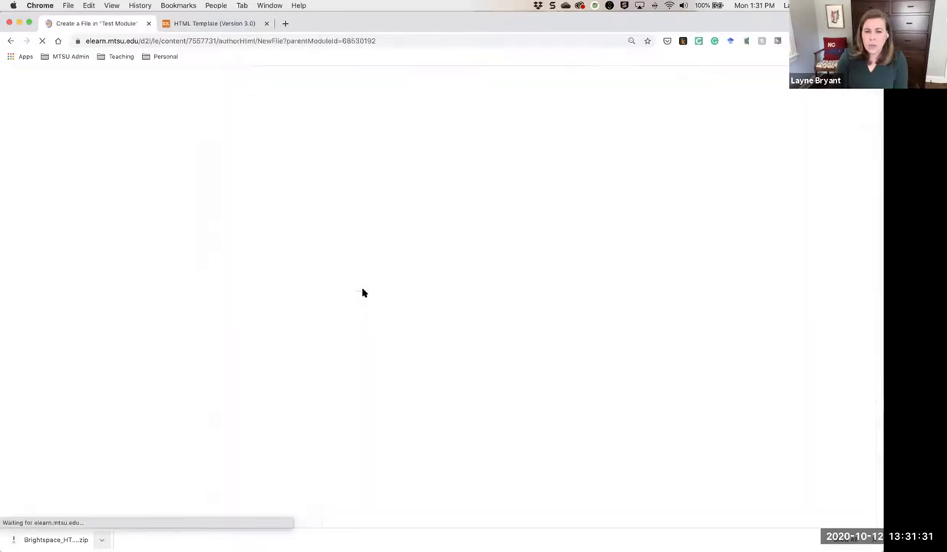
click(408, 166)
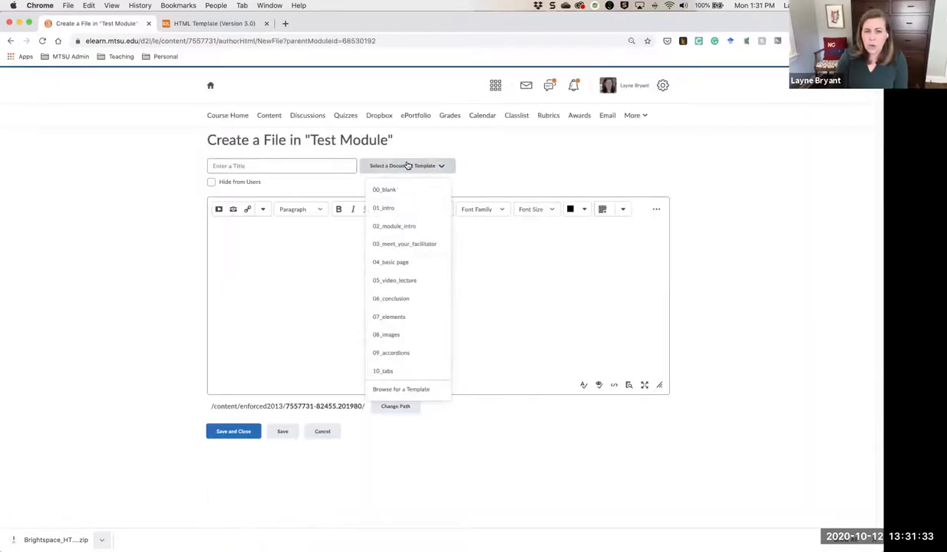
click(403, 368)
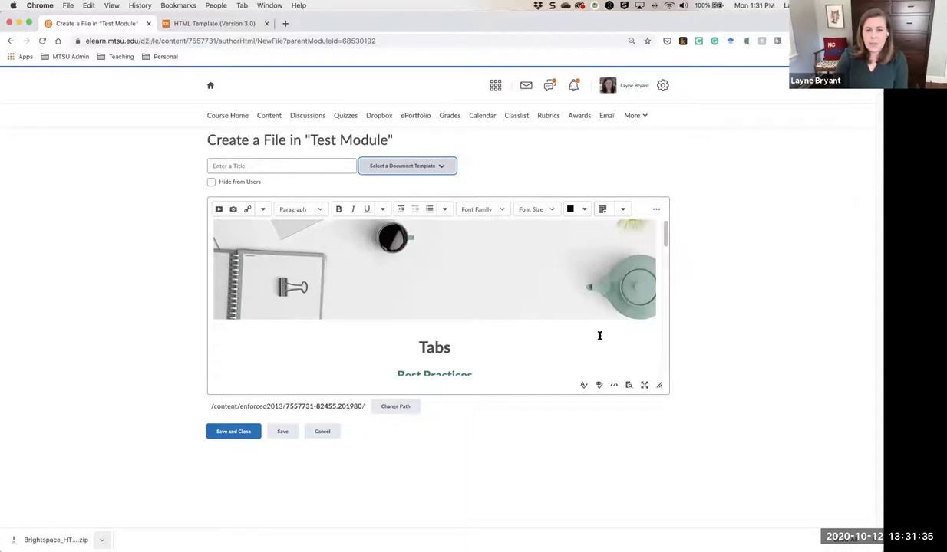
drag(659, 385, 748, 510)
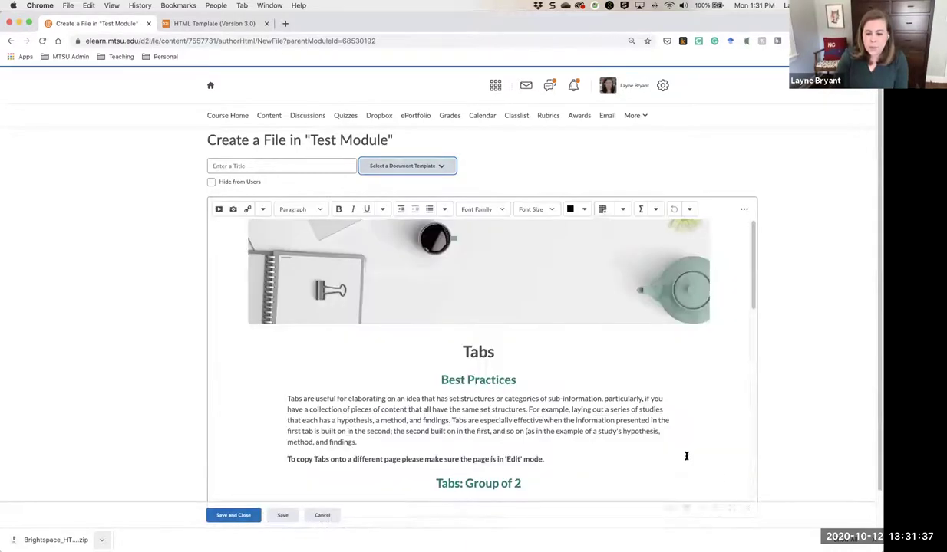
scroll(594, 391, down, 3)
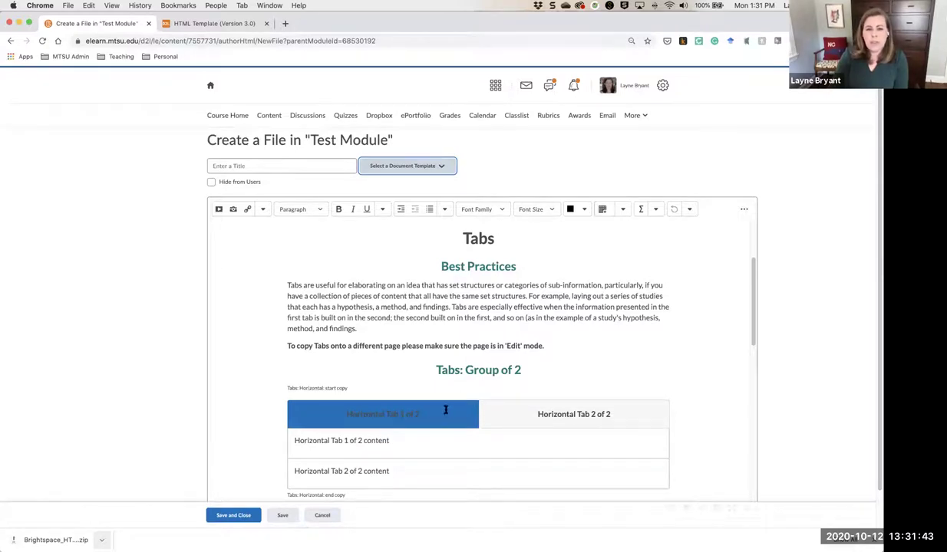
Step: Title the new page 'Tabs Template' and save it
click(250, 166)
text(Tabs Tem)
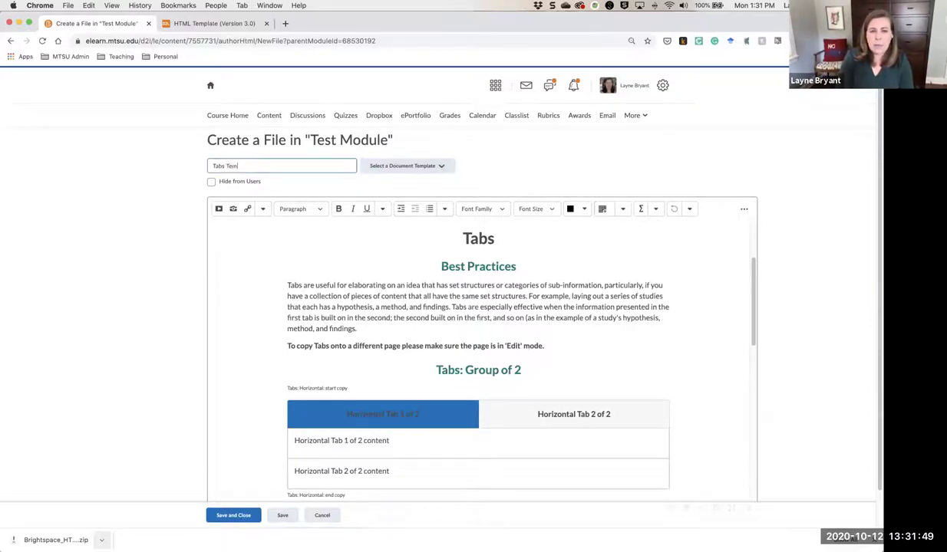
text(plate)
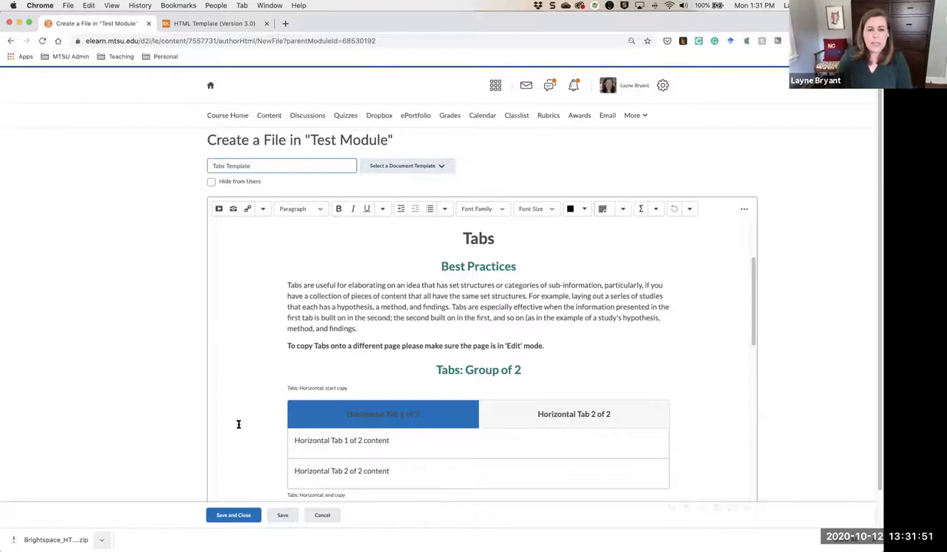
click(242, 513)
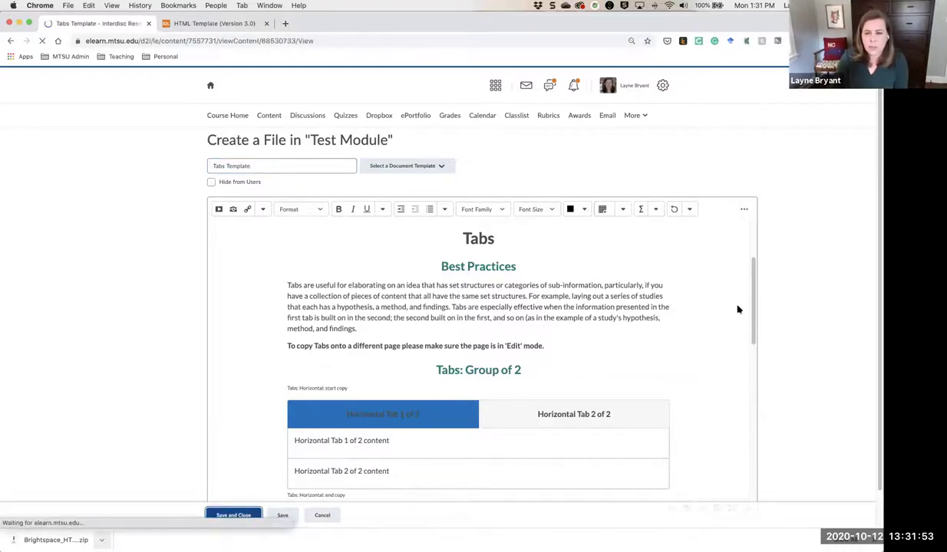
Step: Try Horizontal Tab 2 of 3 and Tab 3 of 3 on the Tabs Template page
scroll(797, 355, down, 8)
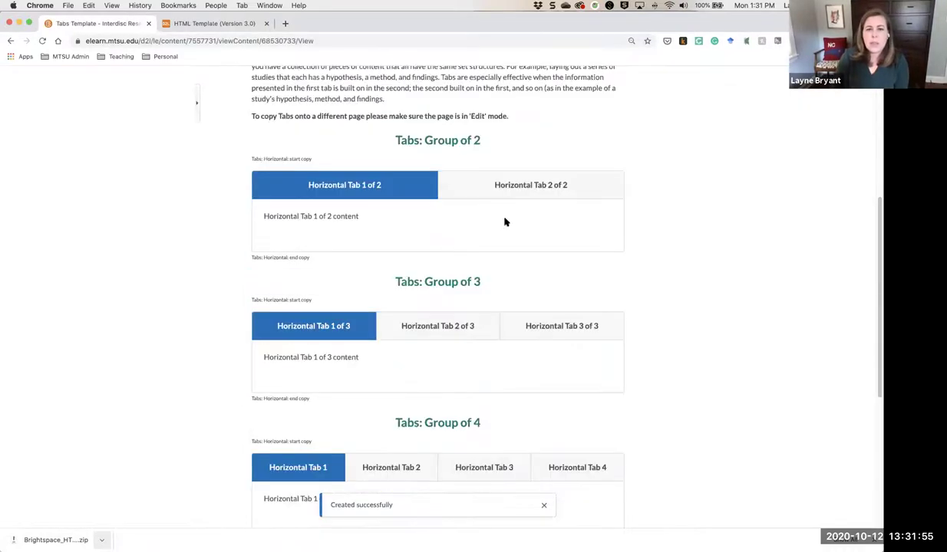
click(472, 331)
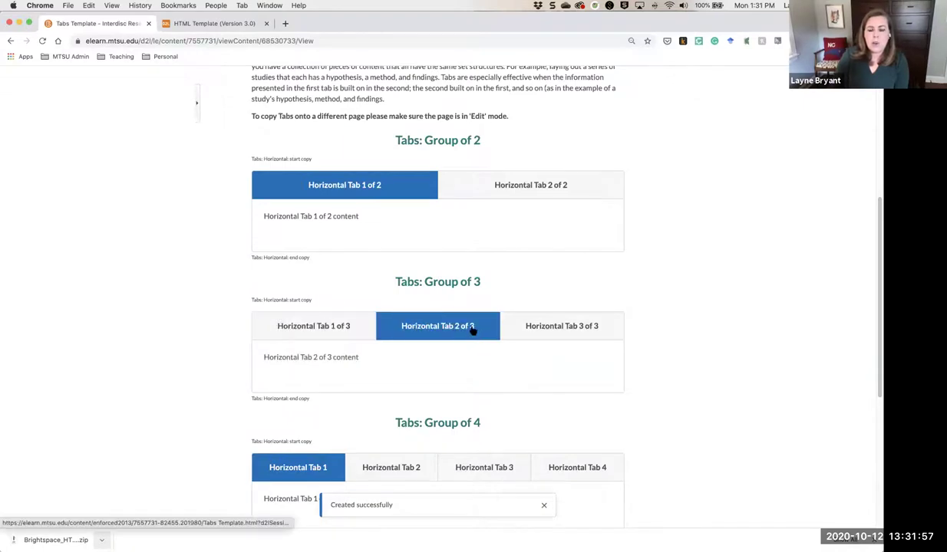
click(390, 385)
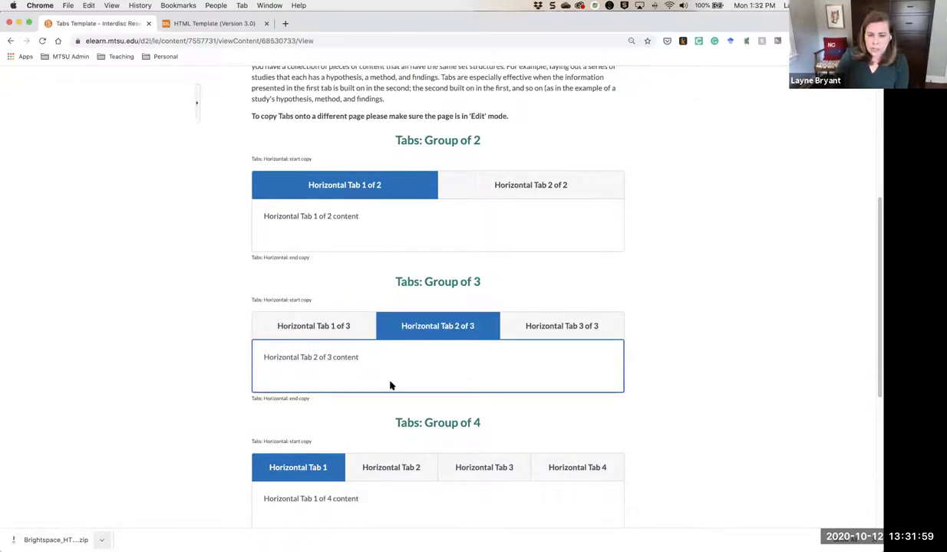
click(564, 328)
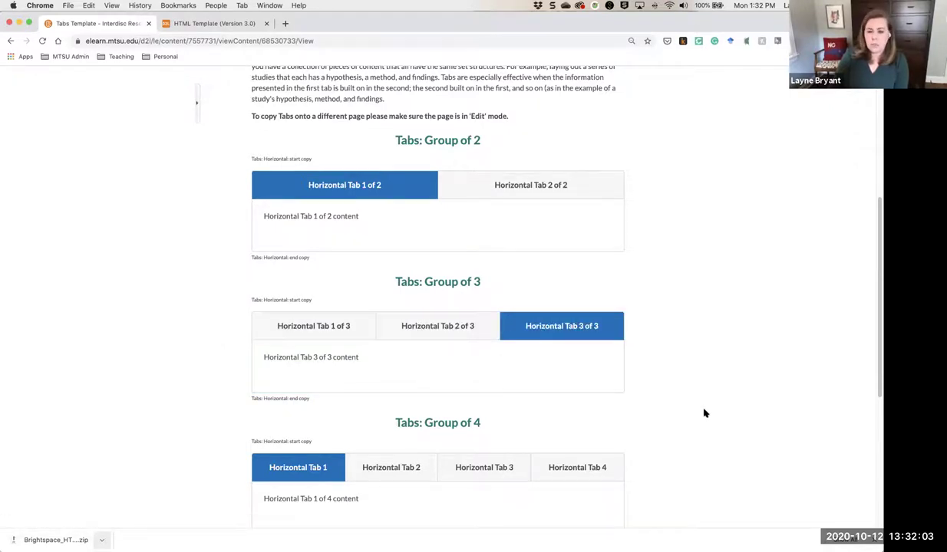
Step: Reopen the Tabs Template page in the Edit HTML editor
scroll(704, 413, down, 5)
scroll(704, 413, up, 5)
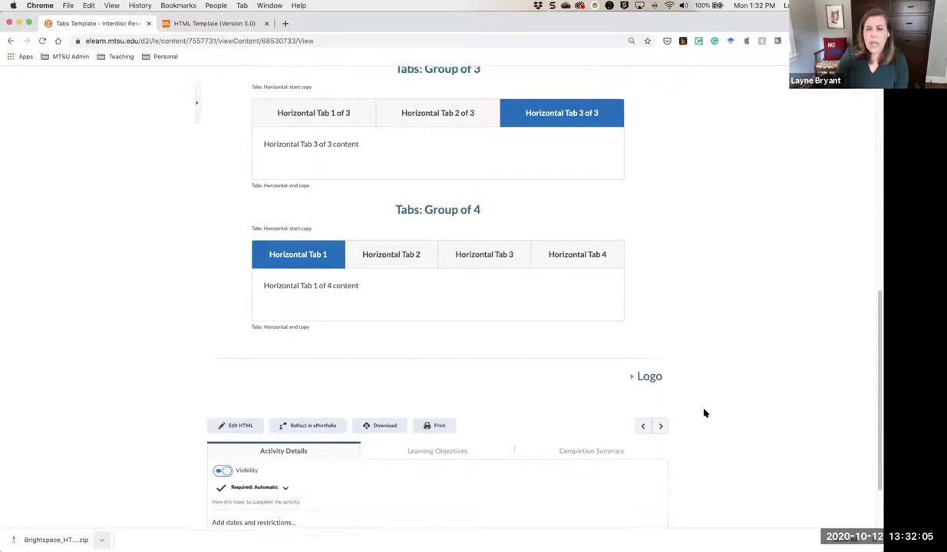
scroll(704, 413, up, 6)
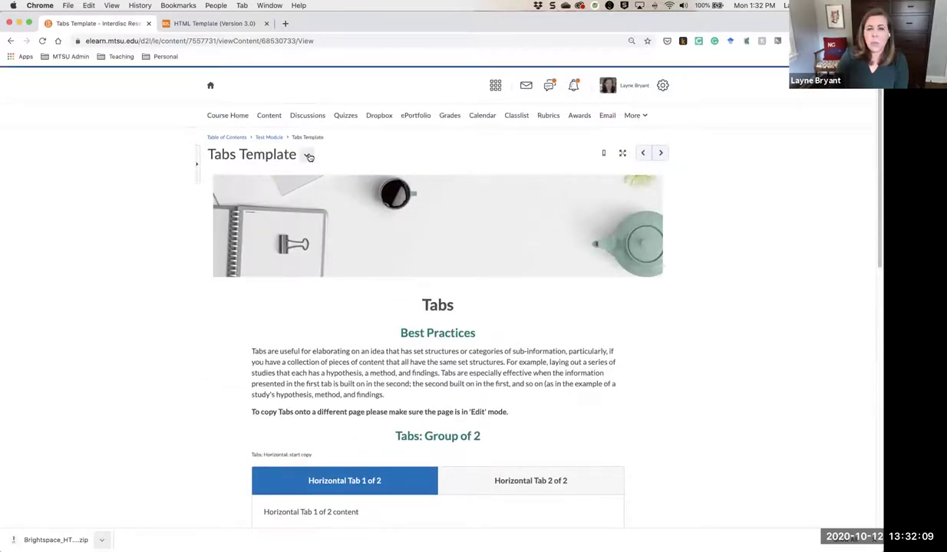
click(307, 155)
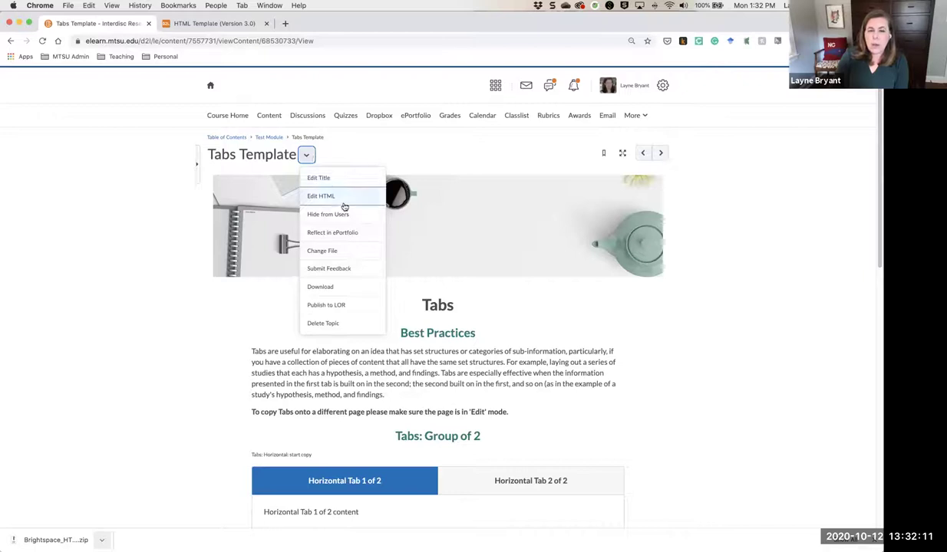
click(342, 200)
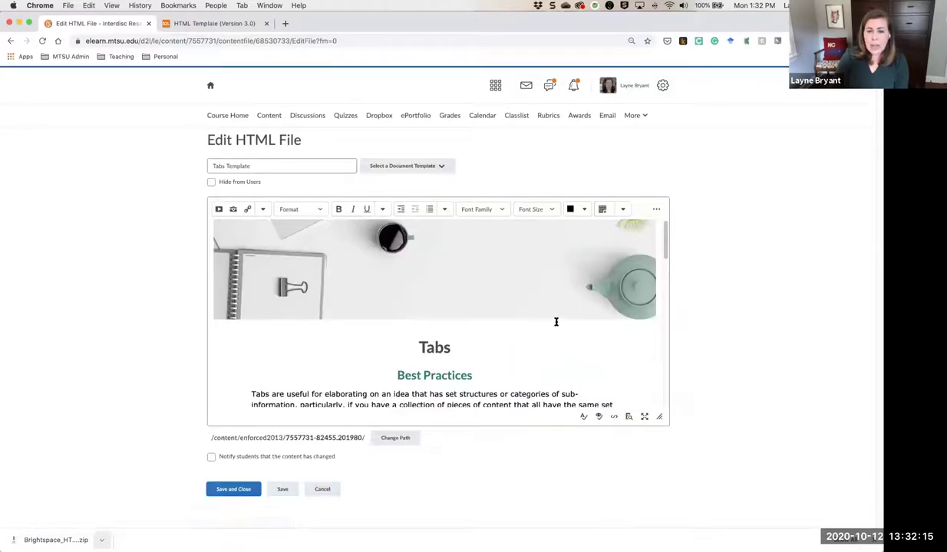
Step: Replace the 'Horizontal Tab 4 of 4 content' placeholder with 'Test' and save the page
drag(660, 418, 729, 529)
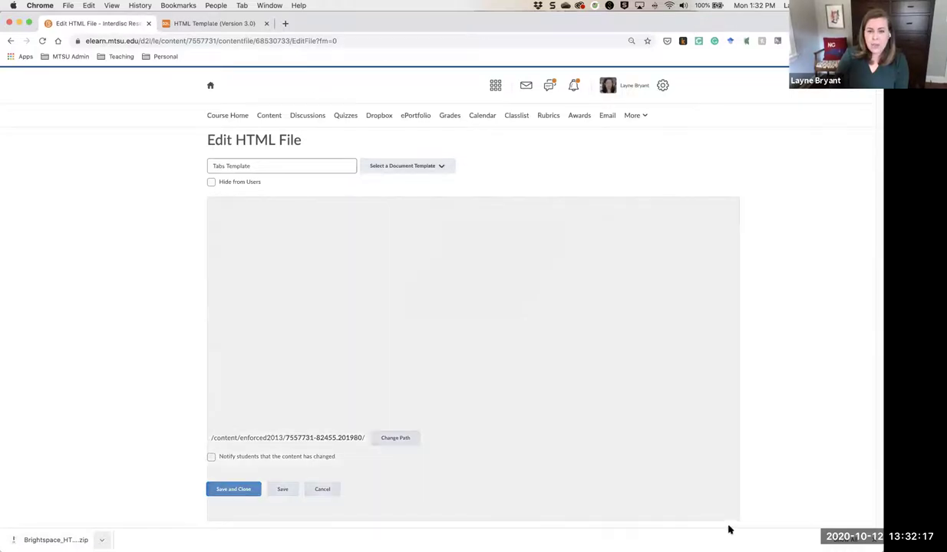
scroll(646, 438, down, 5)
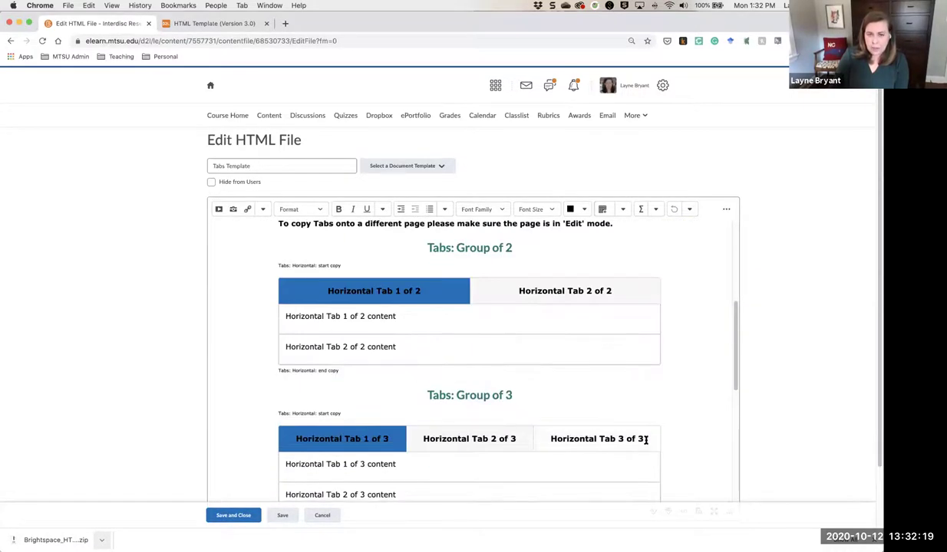
scroll(646, 439, up, 2)
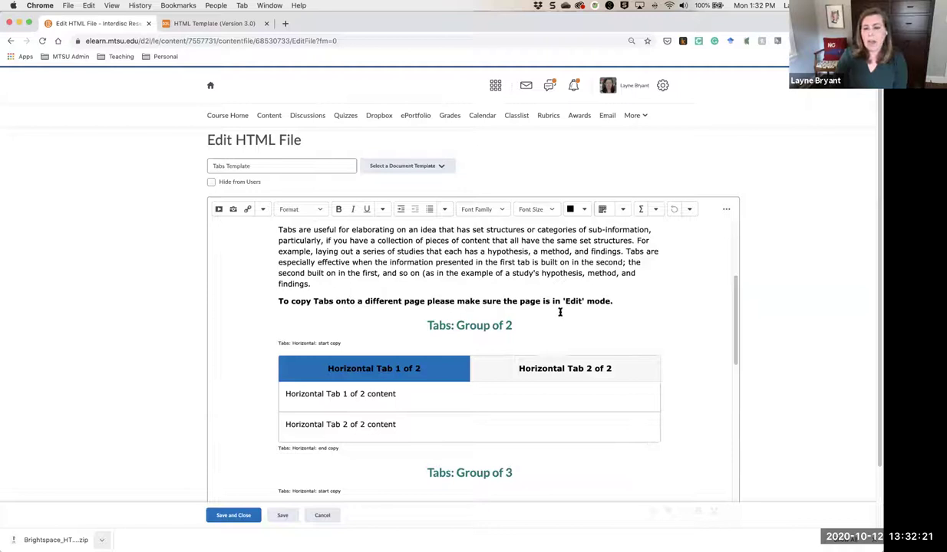
scroll(586, 352, down, 10)
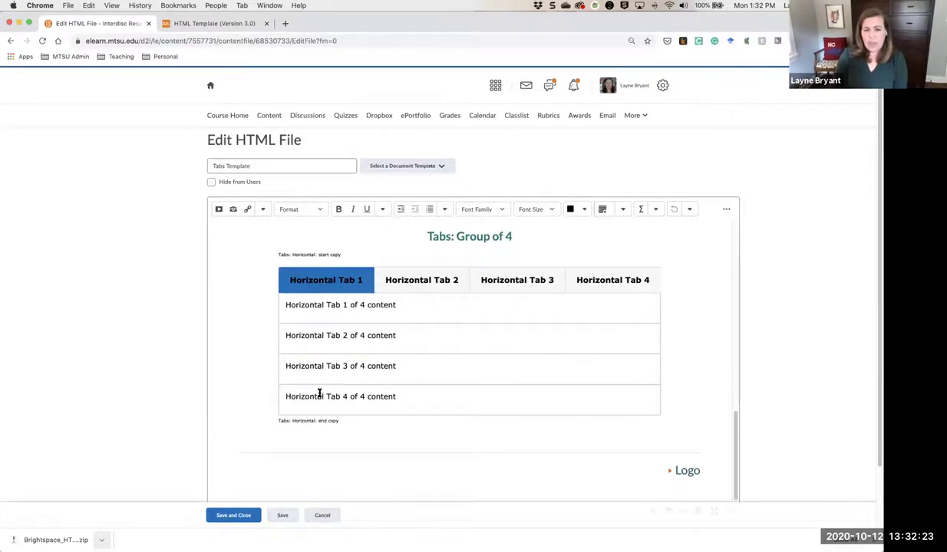
drag(399, 396, 290, 395)
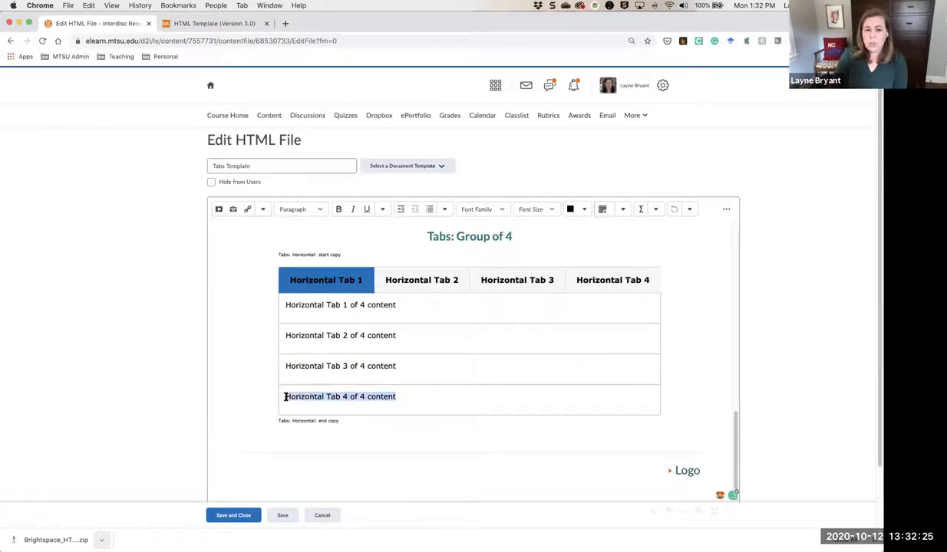
key(BackSpace)
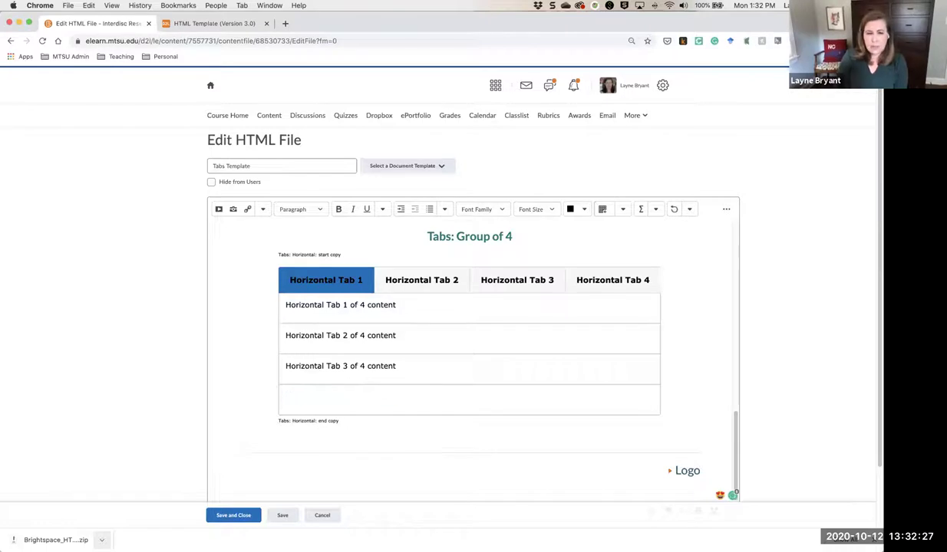
text(Test)
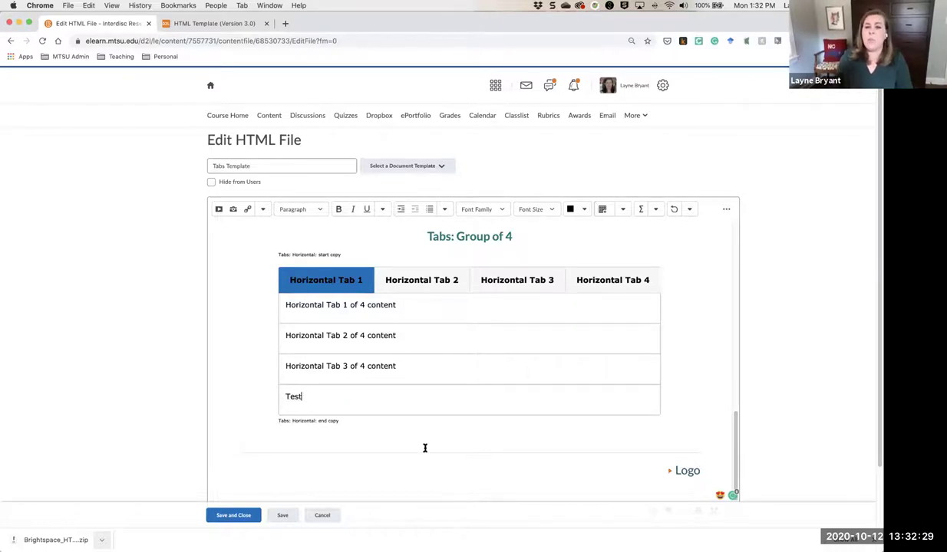
click(233, 514)
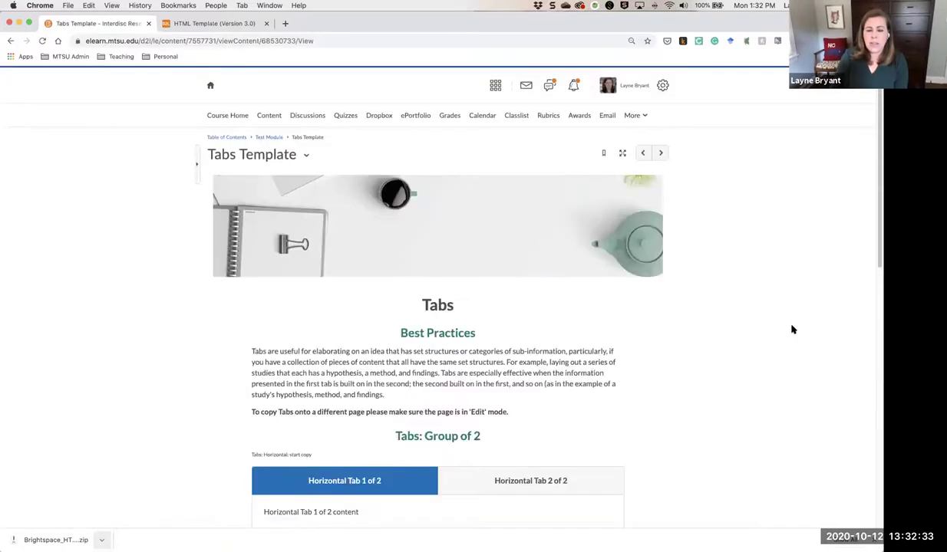
scroll(792, 330, down, 10)
Step: Check that Horizontal Tab 4 shows 'Test', then return to the Test Module listing
click(581, 175)
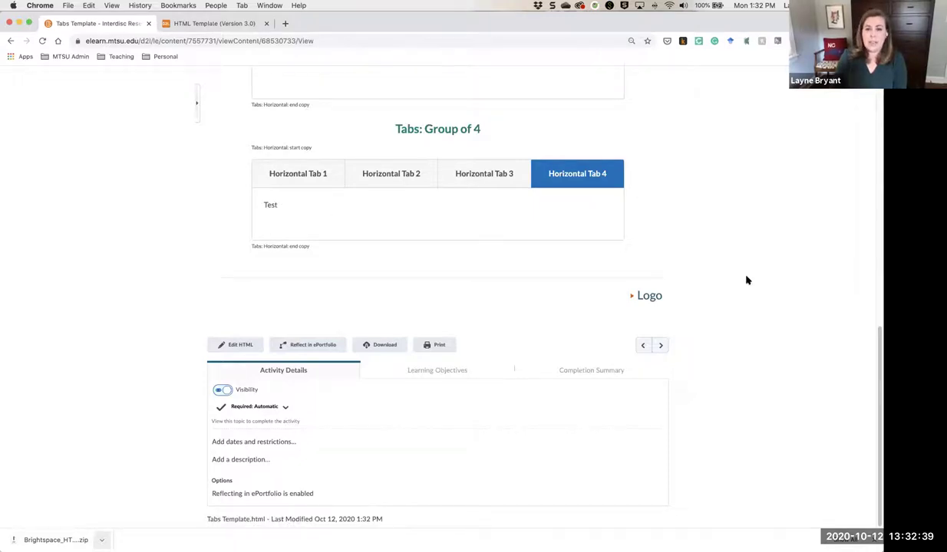
scroll(738, 293, up, 15)
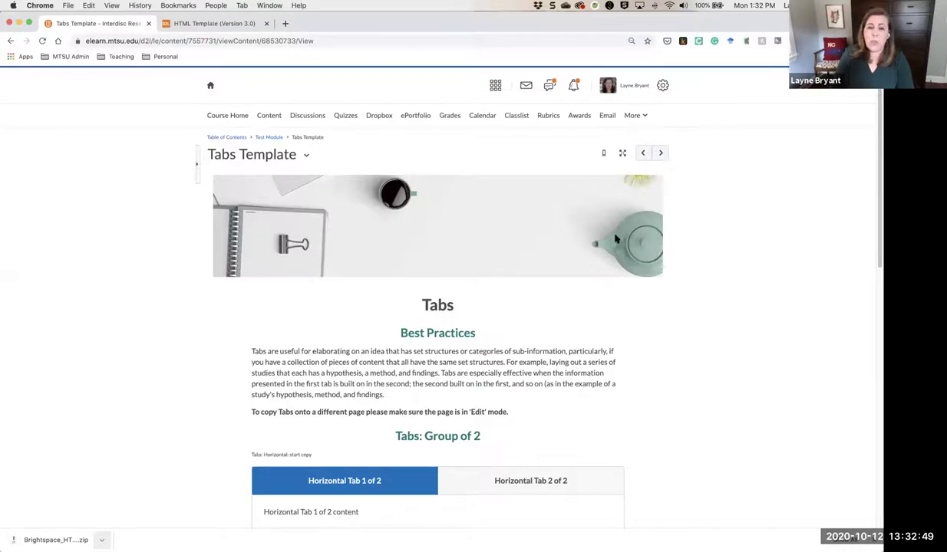
click(276, 140)
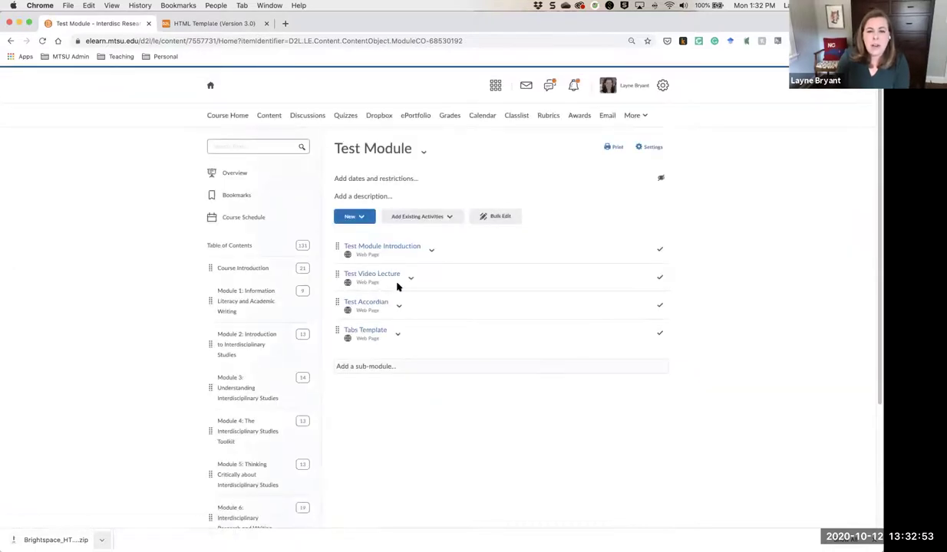
Step: Start a new Test Module file from the 07_elements template in a fullscreen editor
click(349, 216)
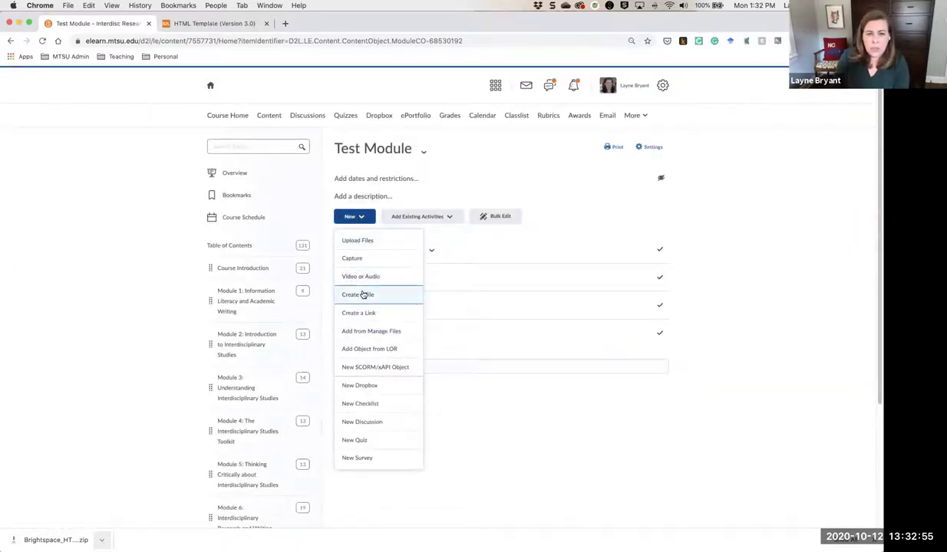
click(363, 295)
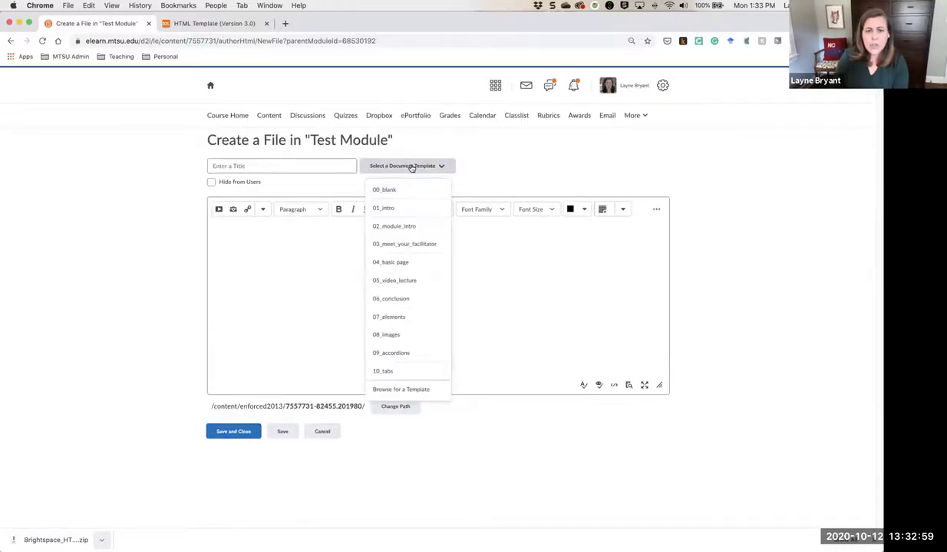
click(409, 316)
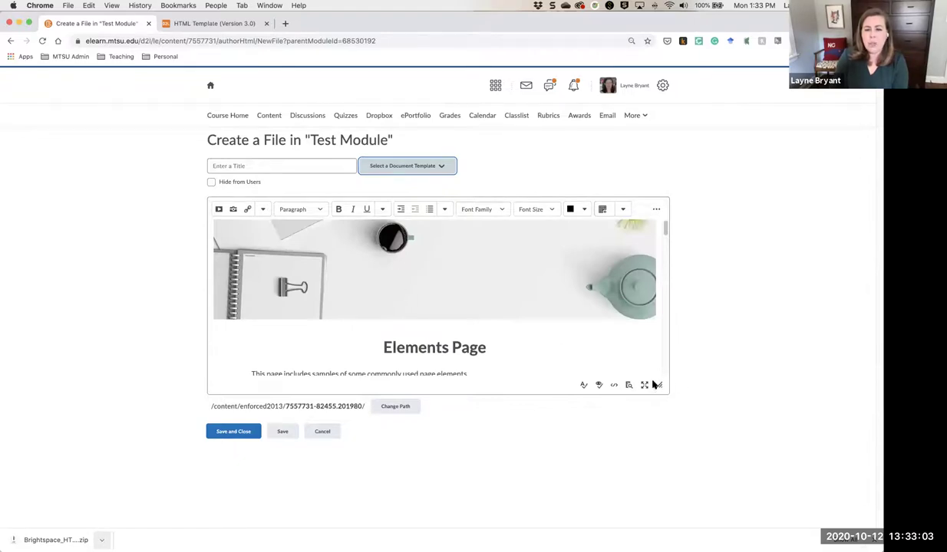
click(651, 384)
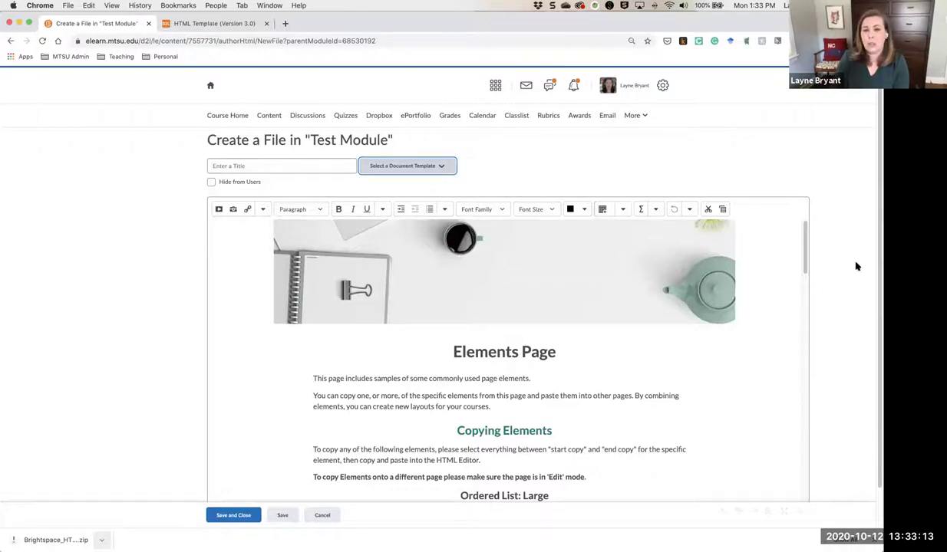
Step: Copy the Ordered List: Large element from its start-copy to end-copy label
drag(803, 243, 805, 286)
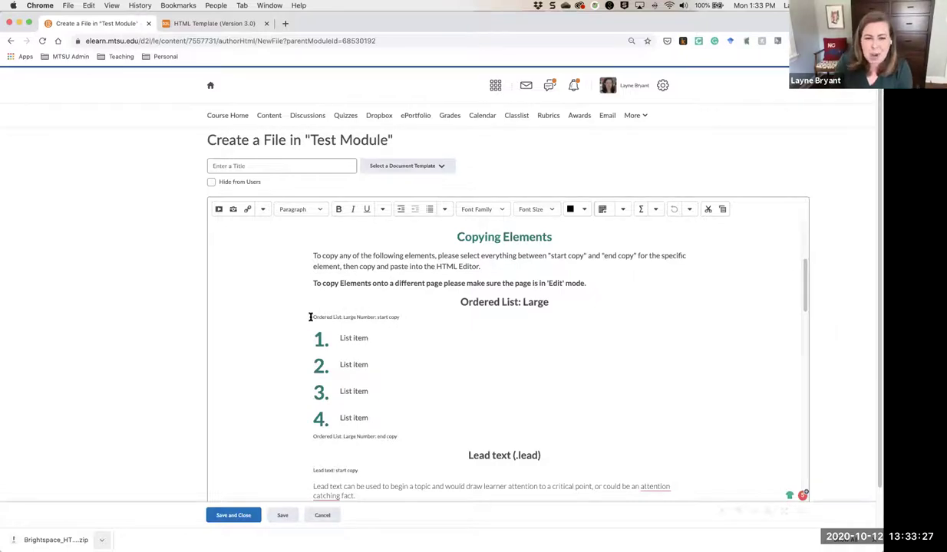
drag(310, 317, 407, 319)
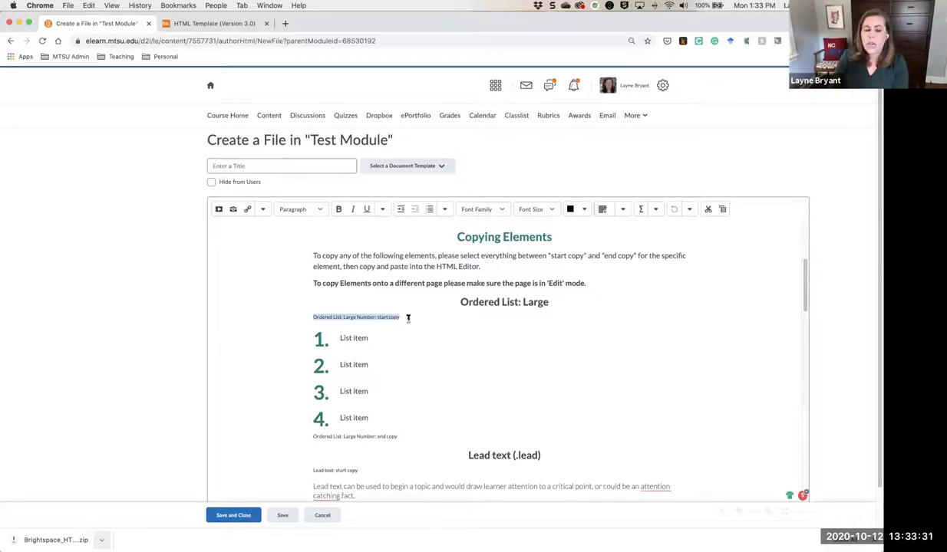
drag(407, 319, 418, 436)
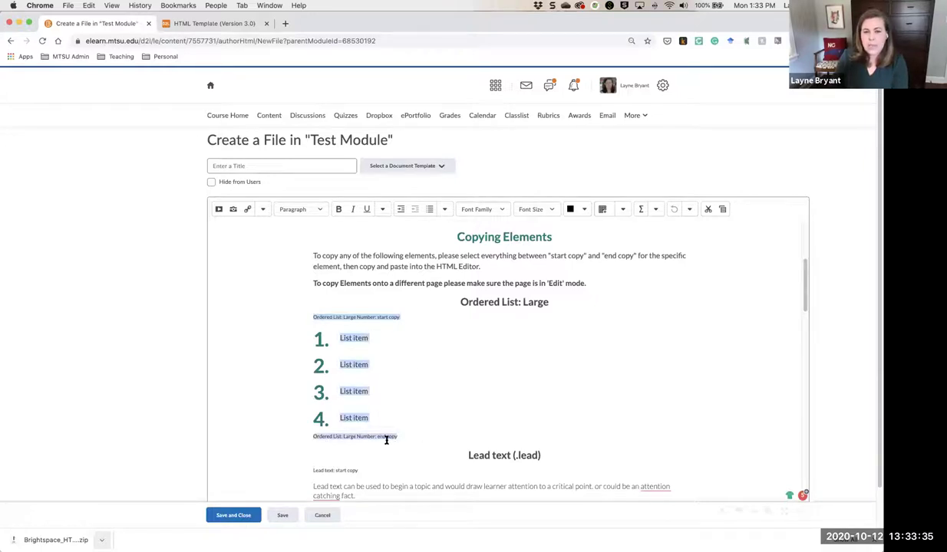
right_click(386, 436)
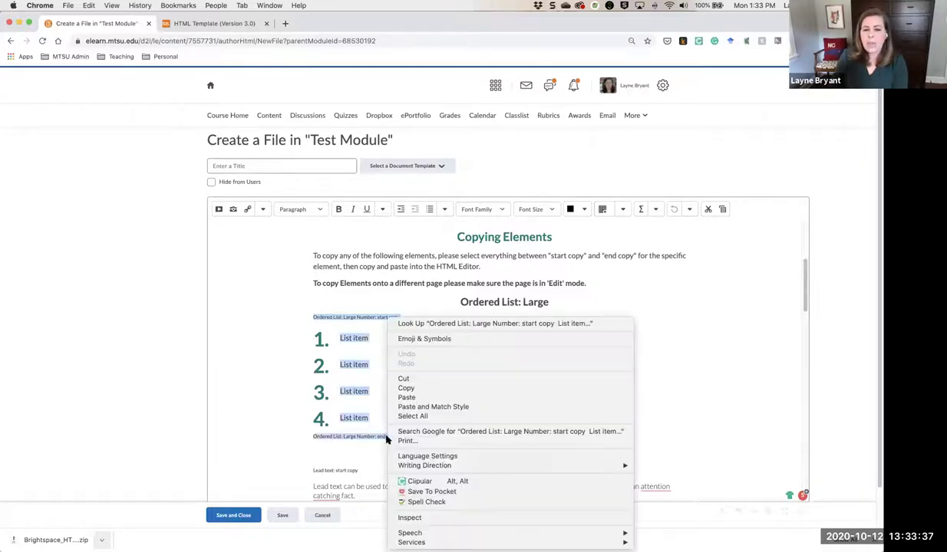
click(404, 388)
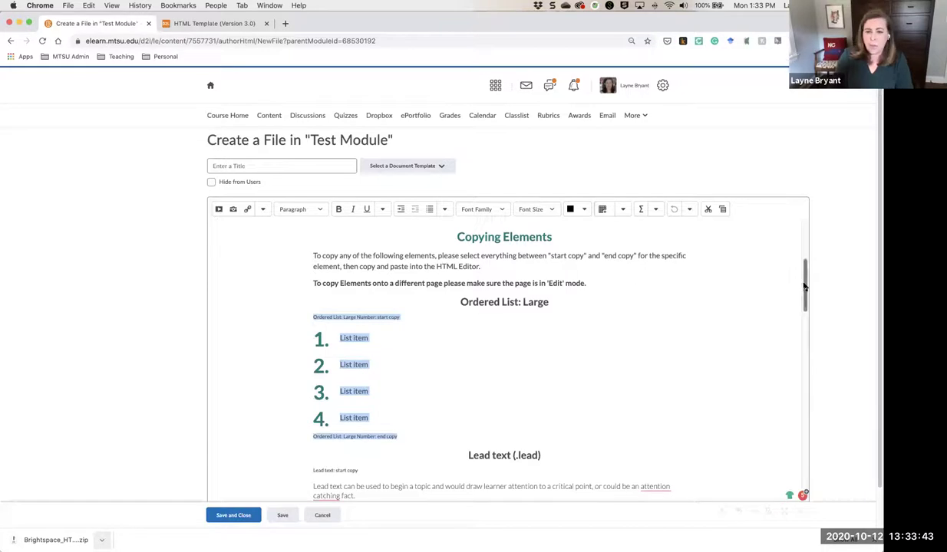
drag(804, 286, 810, 340)
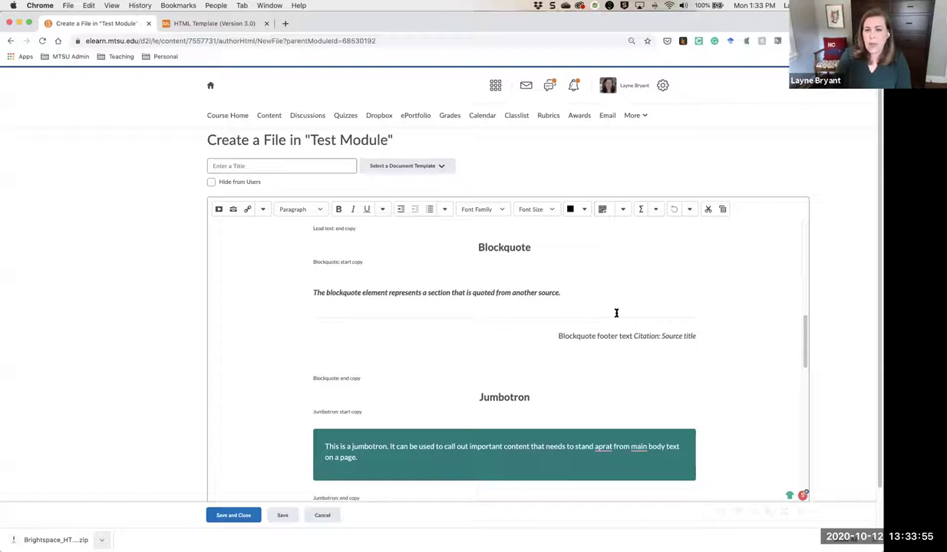
drag(805, 337, 809, 371)
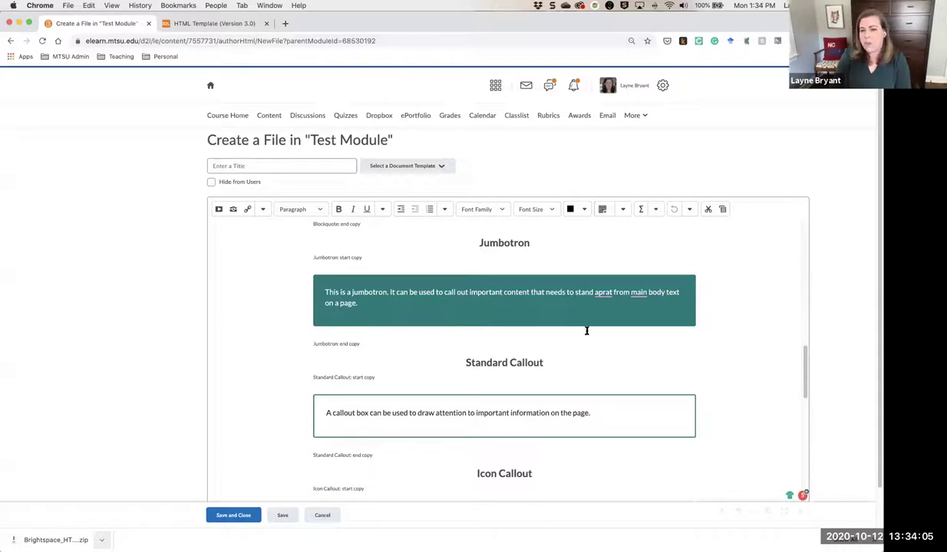
drag(803, 372, 804, 423)
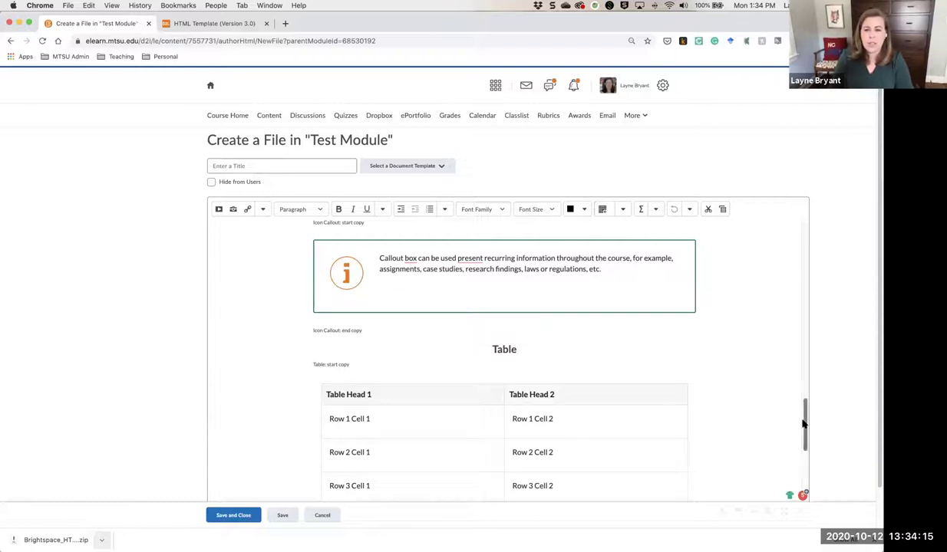
drag(806, 427, 804, 476)
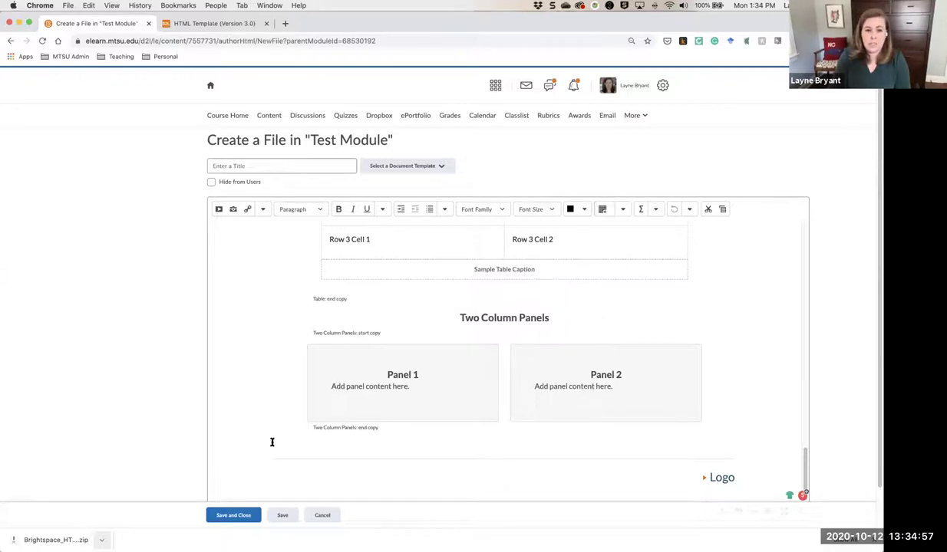
Step: After the Title is required error, title the page 'Elements example' and save it
click(249, 516)
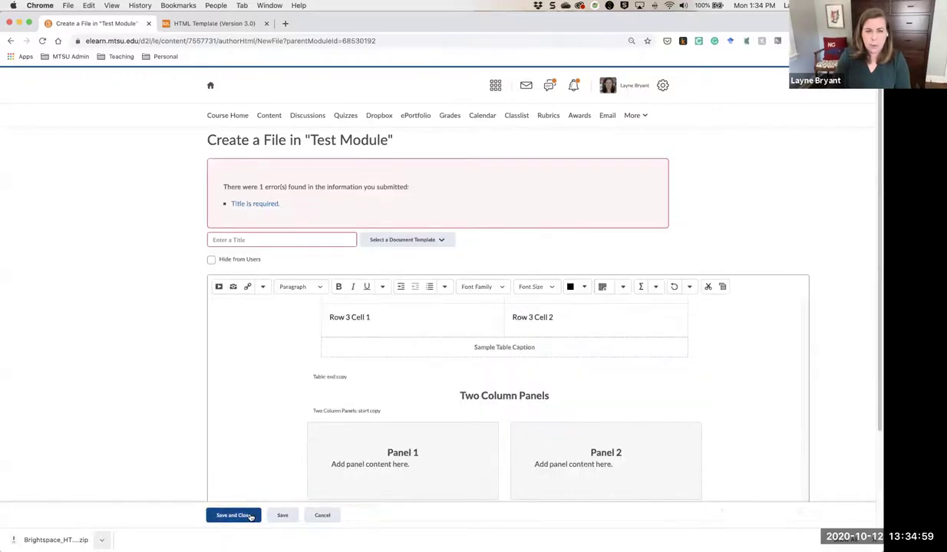
click(253, 240)
text(te)
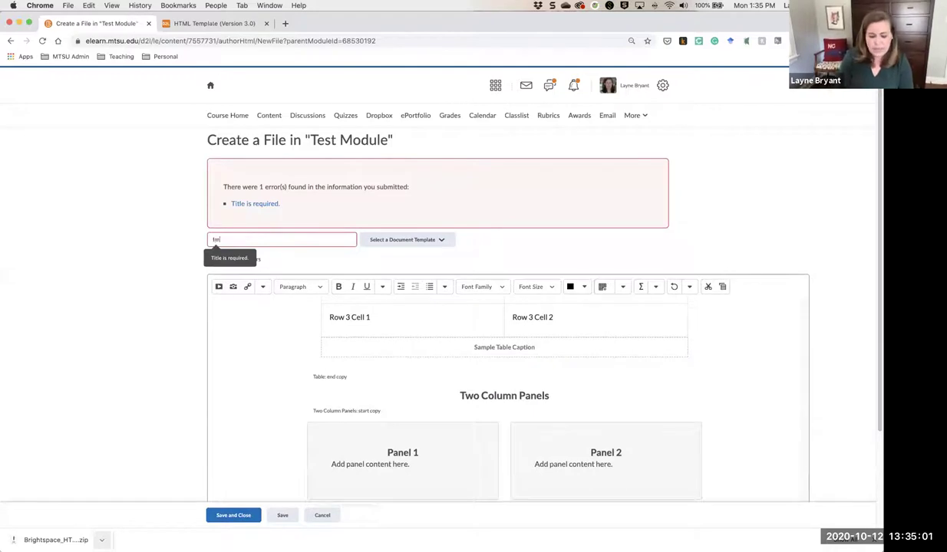
key(BackSpace)
key(BackSpace)
text(Elements)
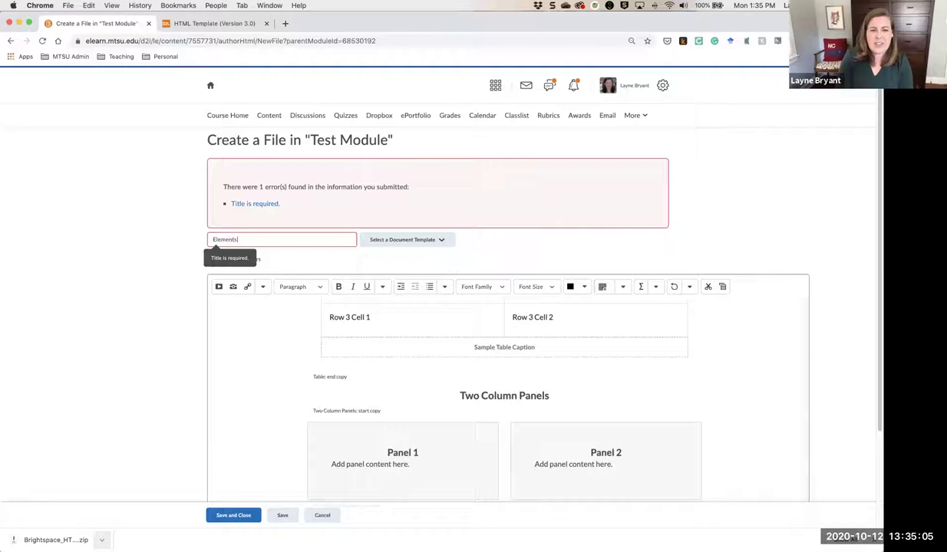
text( example)
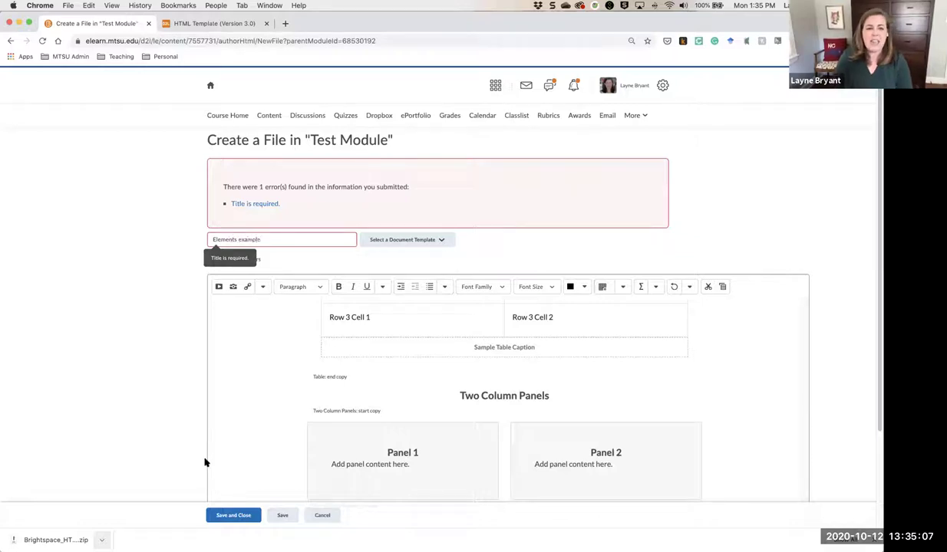
click(227, 519)
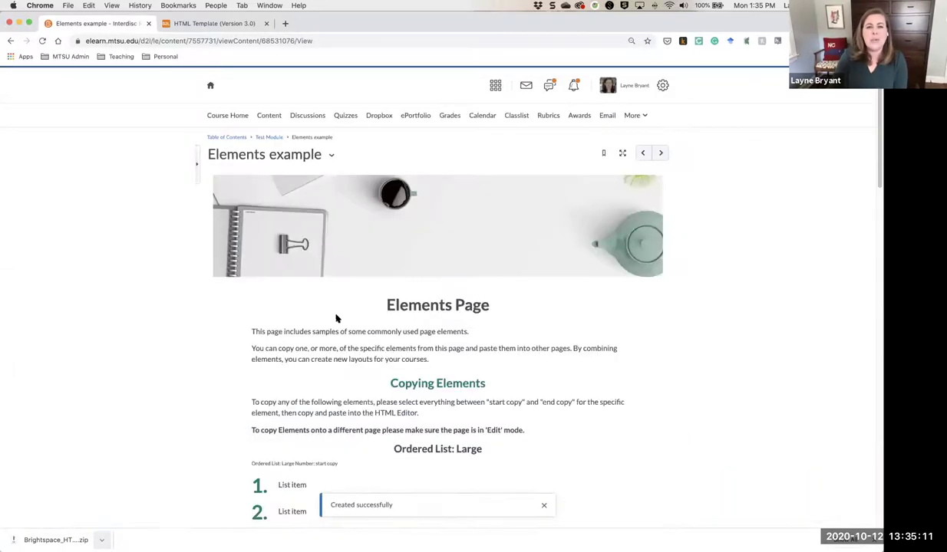
Step: Return to the Test Module listing and open the New content menu
click(273, 137)
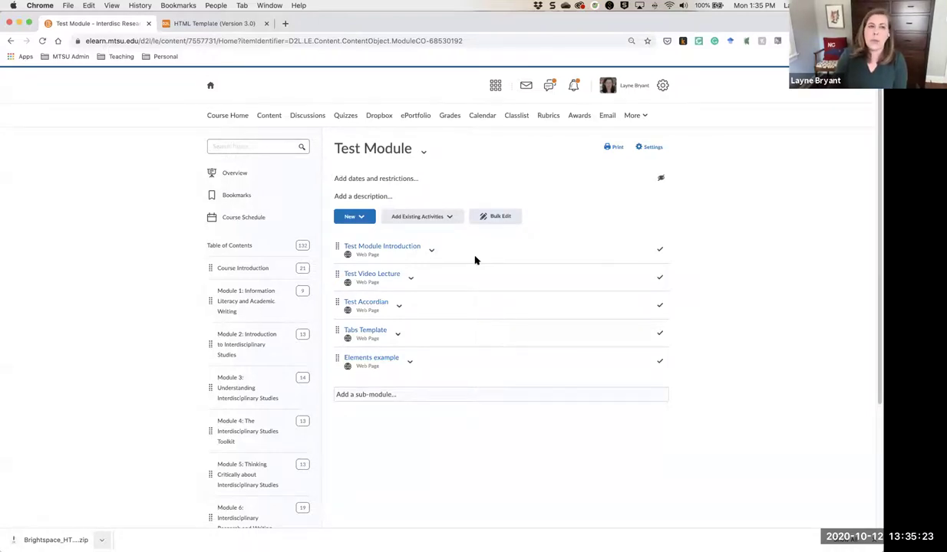
click(365, 221)
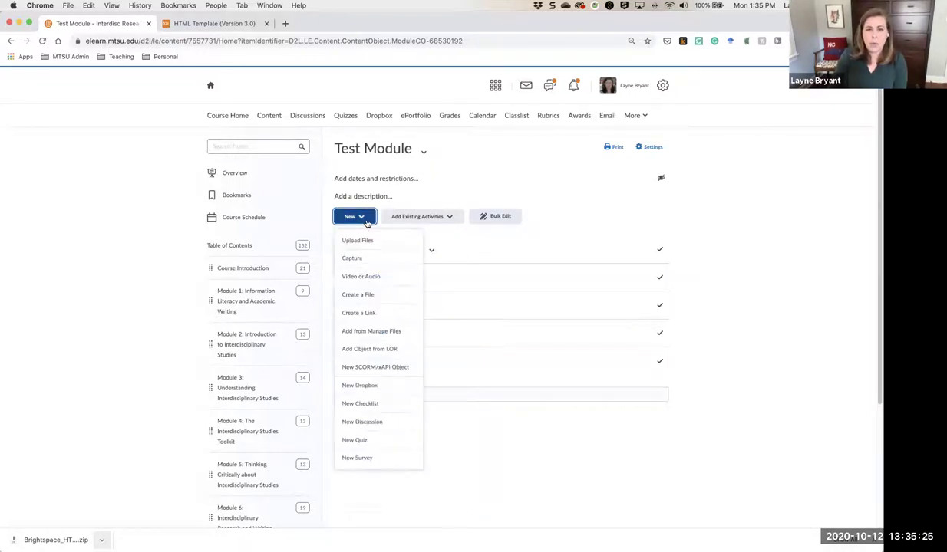
Step: Start a new file from the 08_images template in a fullscreen editor
click(358, 294)
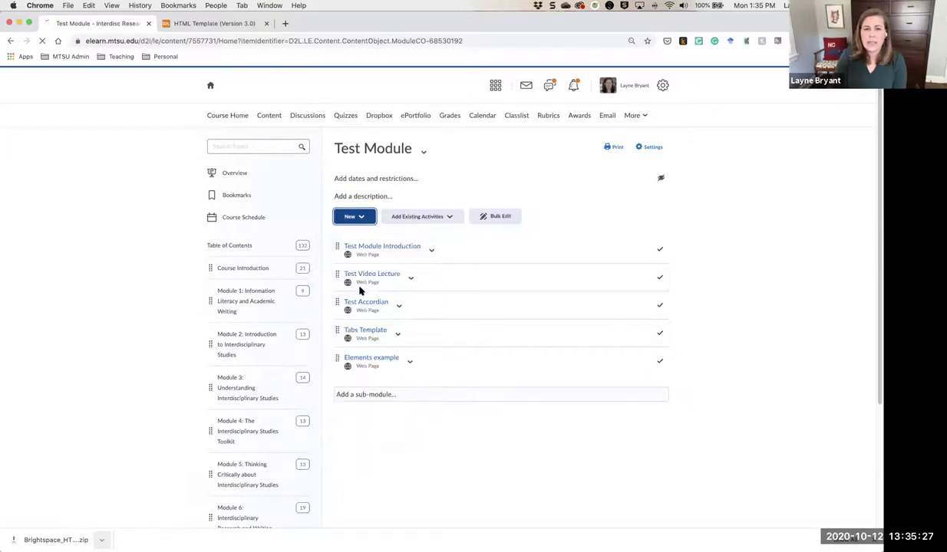
click(416, 166)
click(419, 335)
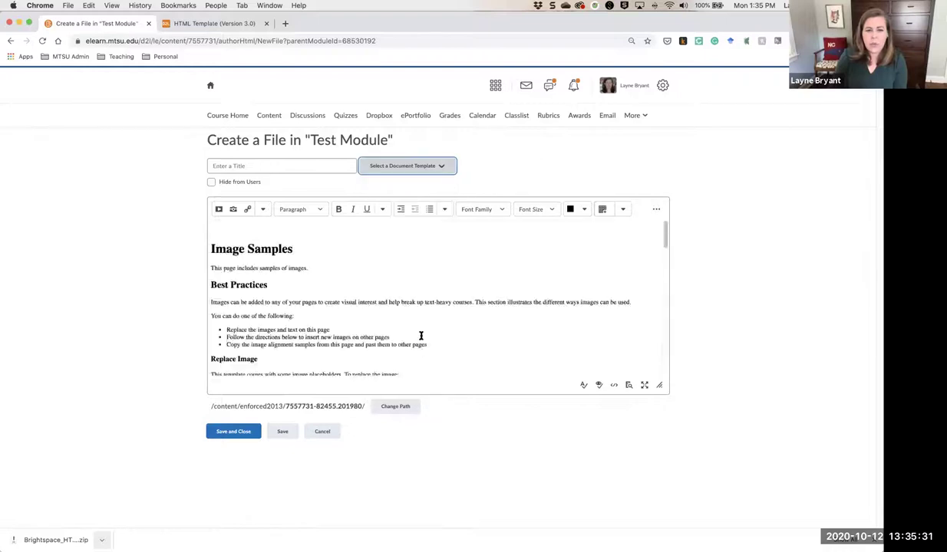
click(642, 385)
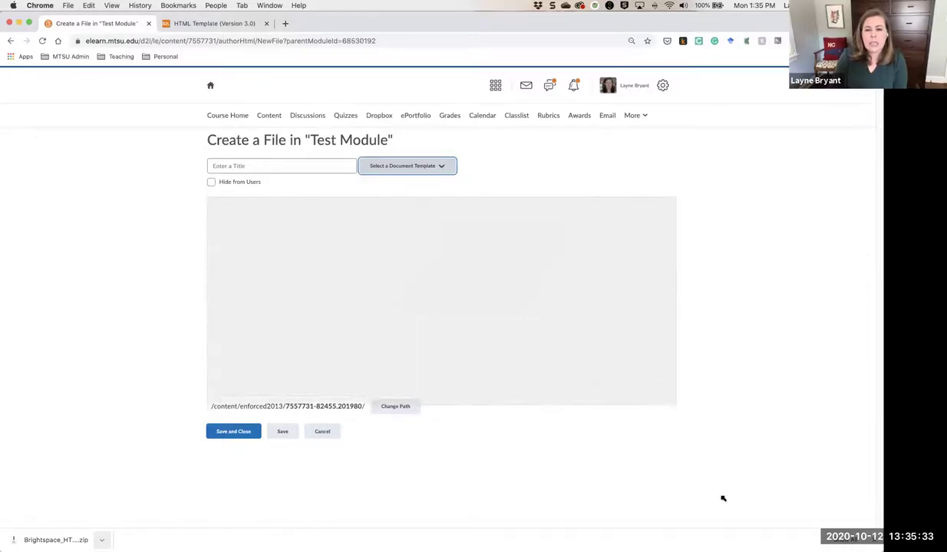
Step: Review the Image Align Left, Right and Full samples, then cancel the unsaved file
scroll(596, 420, down, 2)
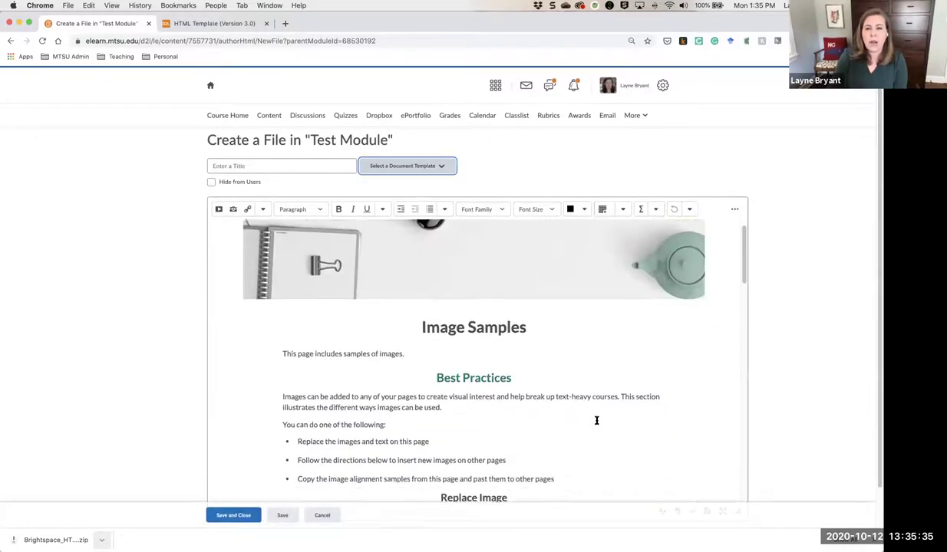
scroll(596, 420, down, 3)
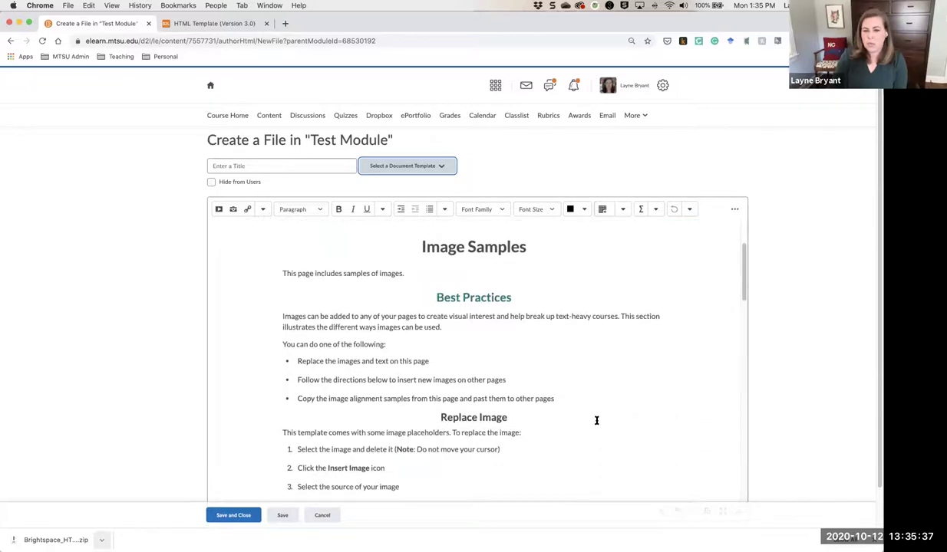
scroll(596, 420, down, 10)
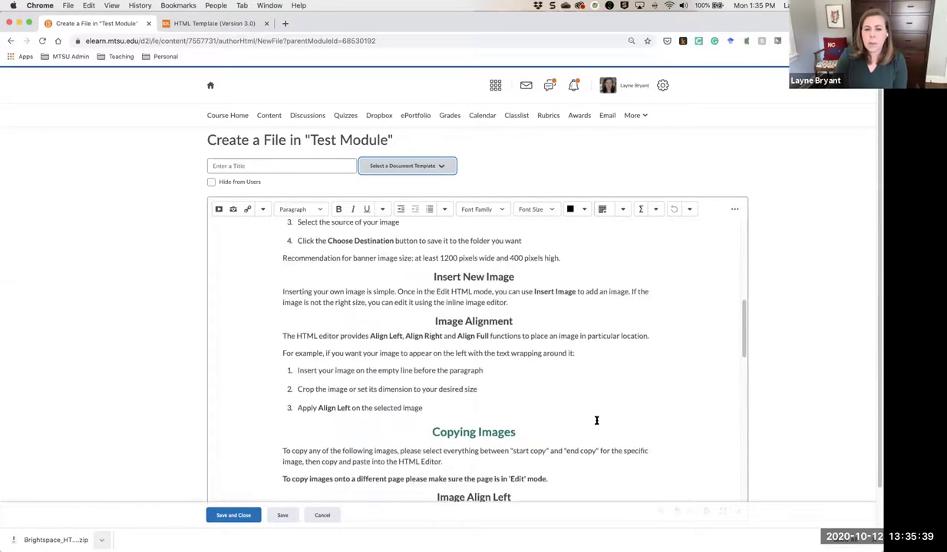
scroll(596, 420, down, 8)
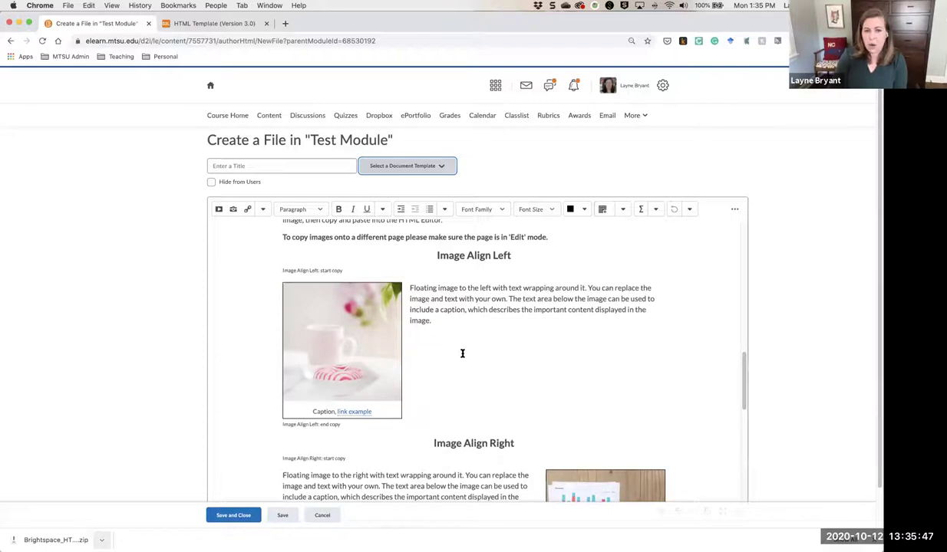
drag(277, 268, 371, 429)
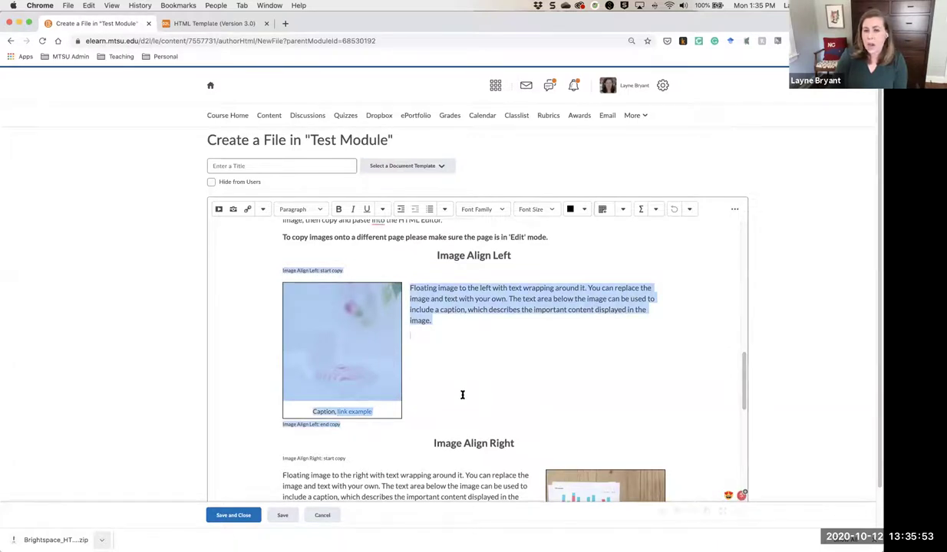
scroll(492, 389, down, 3)
scroll(491, 388, down, 5)
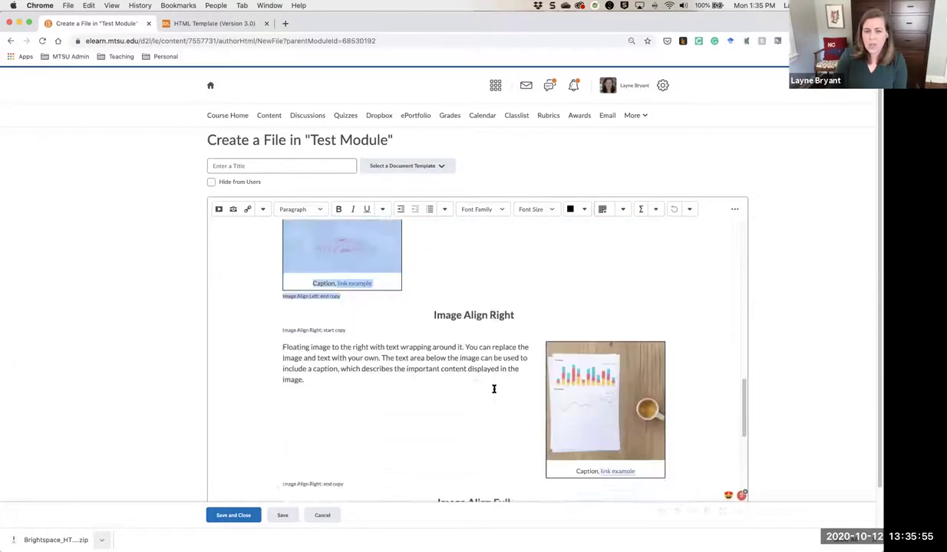
scroll(494, 387, up, 2)
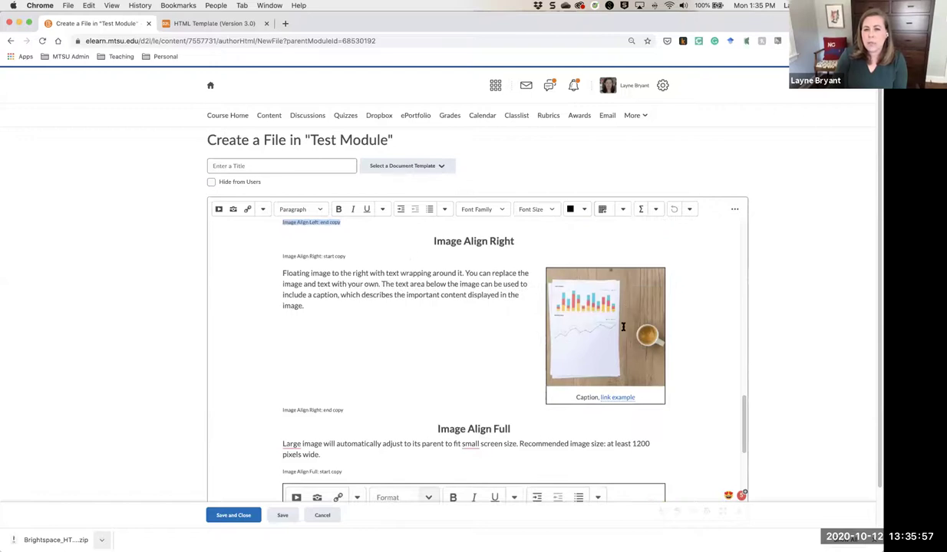
scroll(625, 353, down, 5)
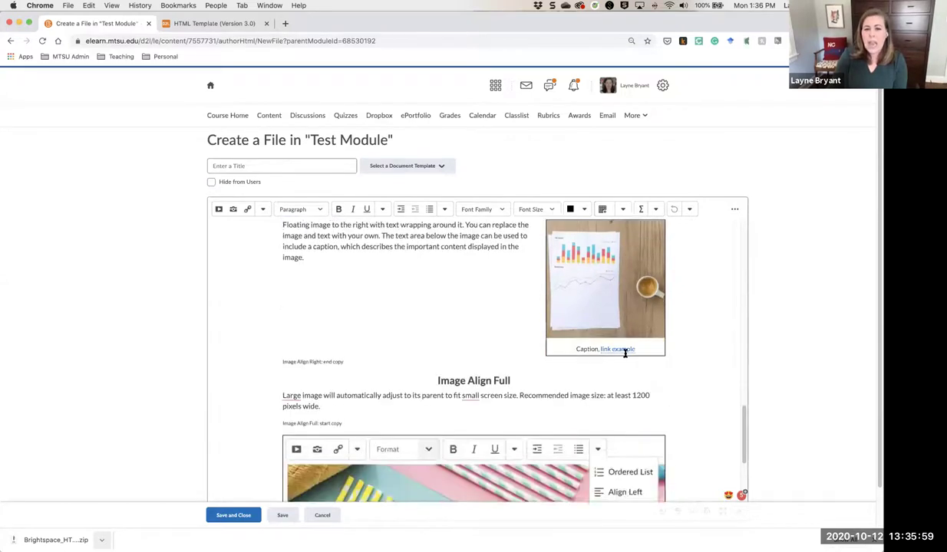
scroll(623, 359, up, 2)
scroll(625, 354, down, 1)
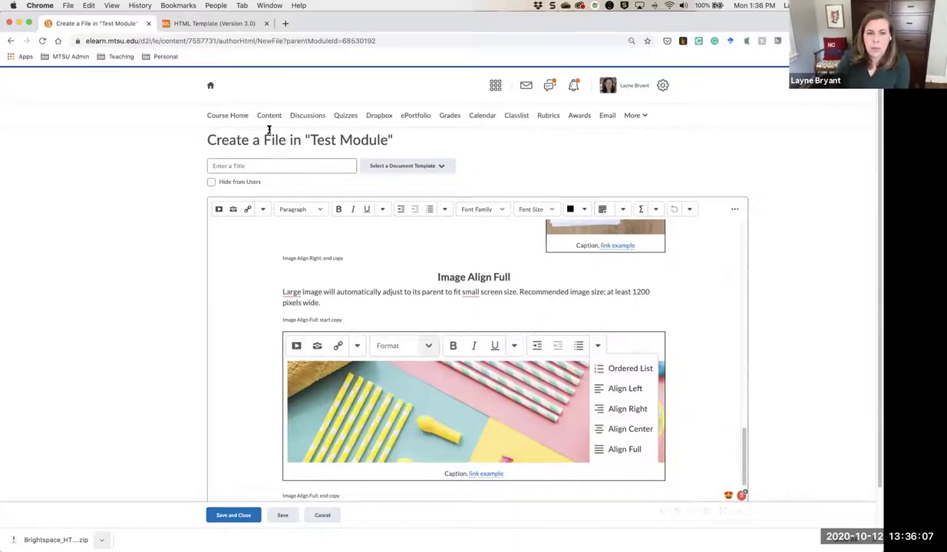
click(338, 514)
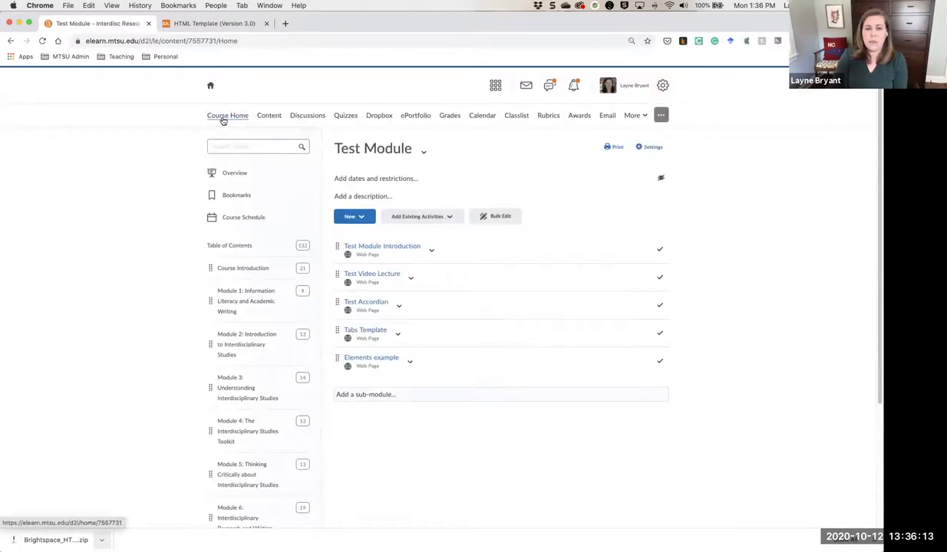
Step: Open the pinned Fall 2020 PRST 3995 course home showing the Week 7: October 4 - 9 news
click(222, 117)
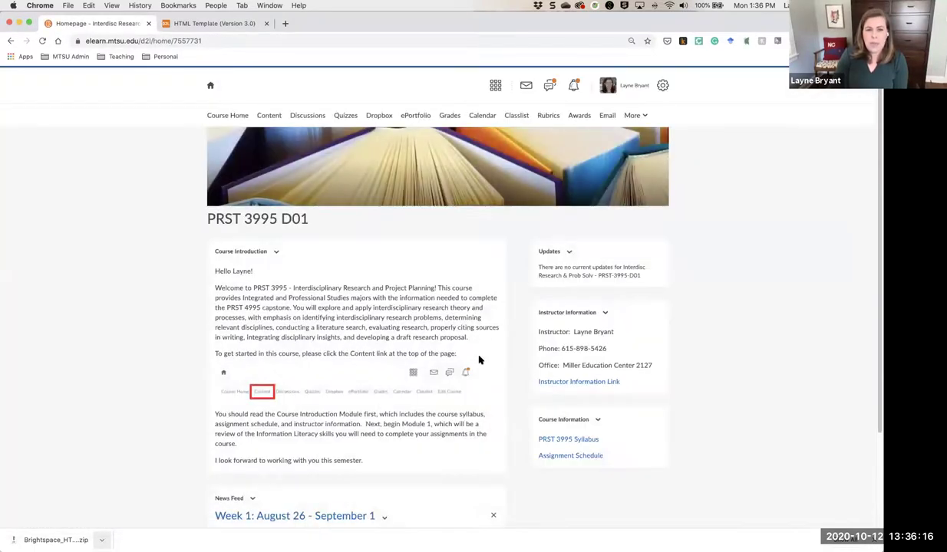
click(211, 86)
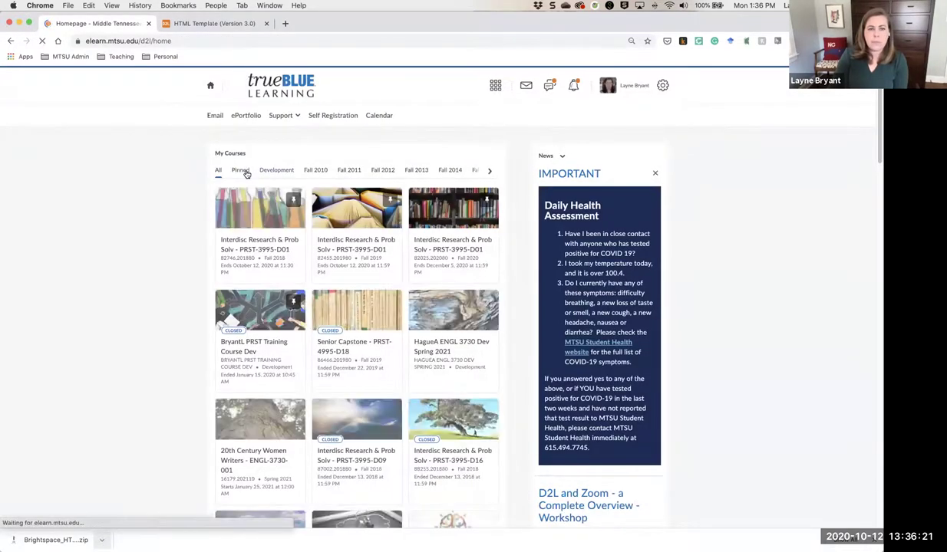
click(243, 172)
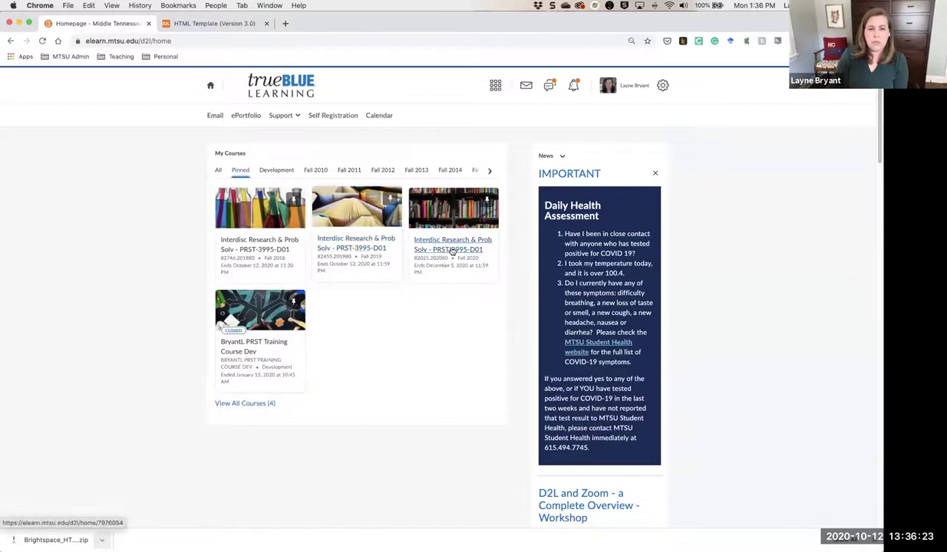
click(451, 246)
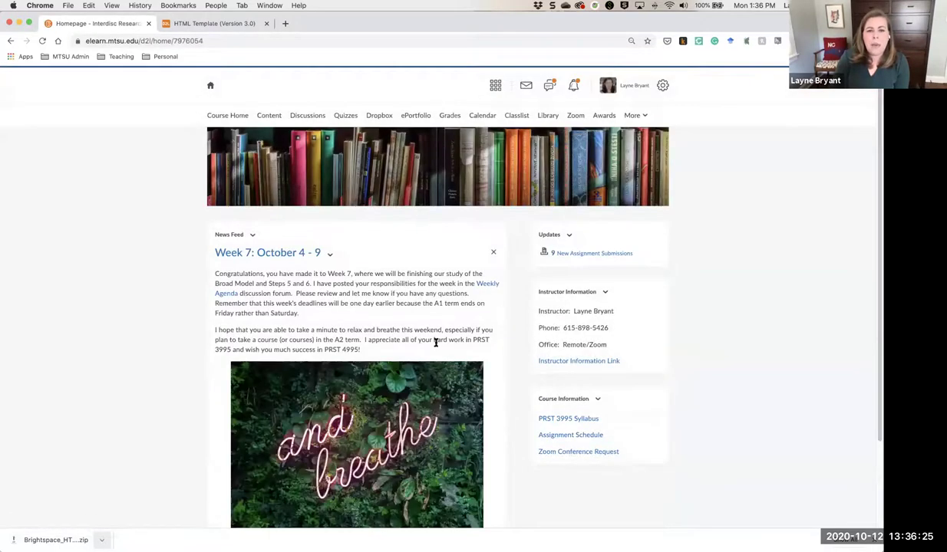
scroll(480, 371, down, 3)
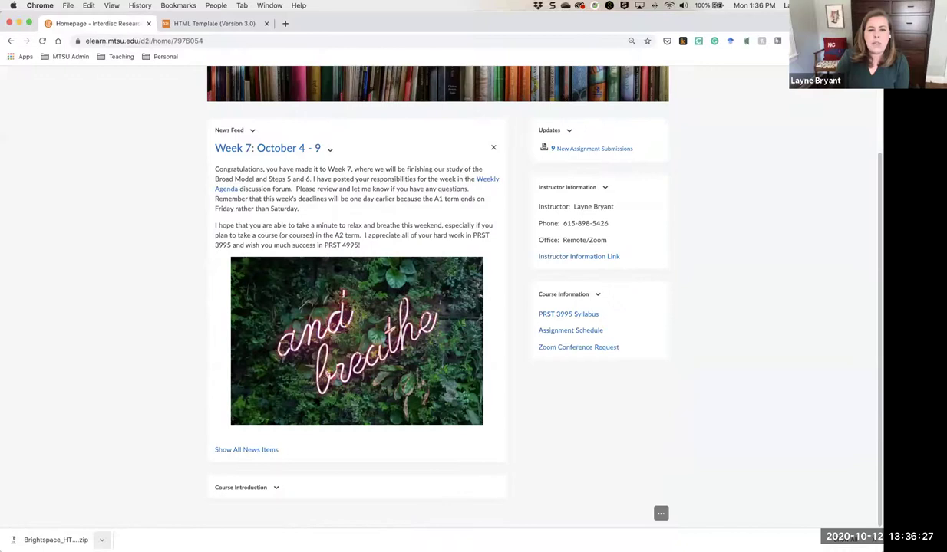
Step: Show all News items and scroll through the weekly posts, returning to Week 7: October 4 - 9
click(263, 453)
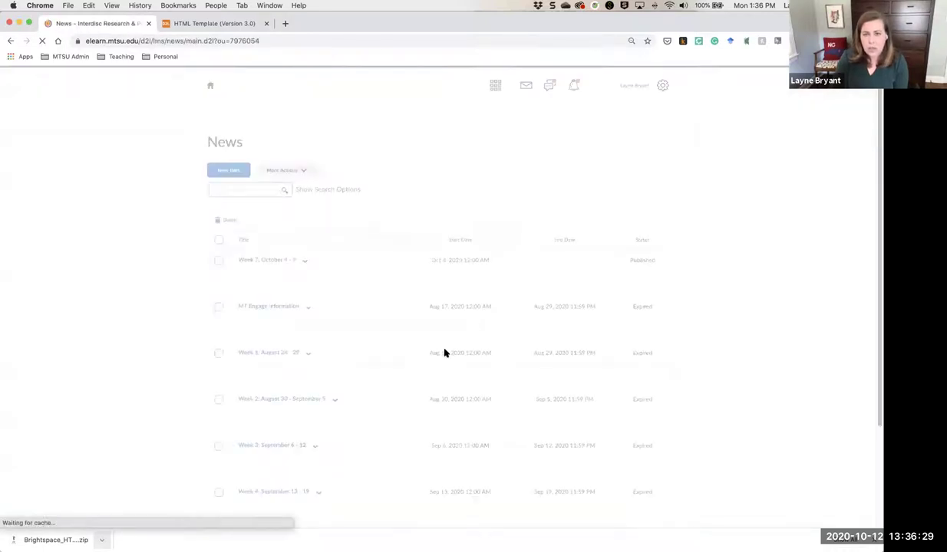
scroll(698, 324, down, 5)
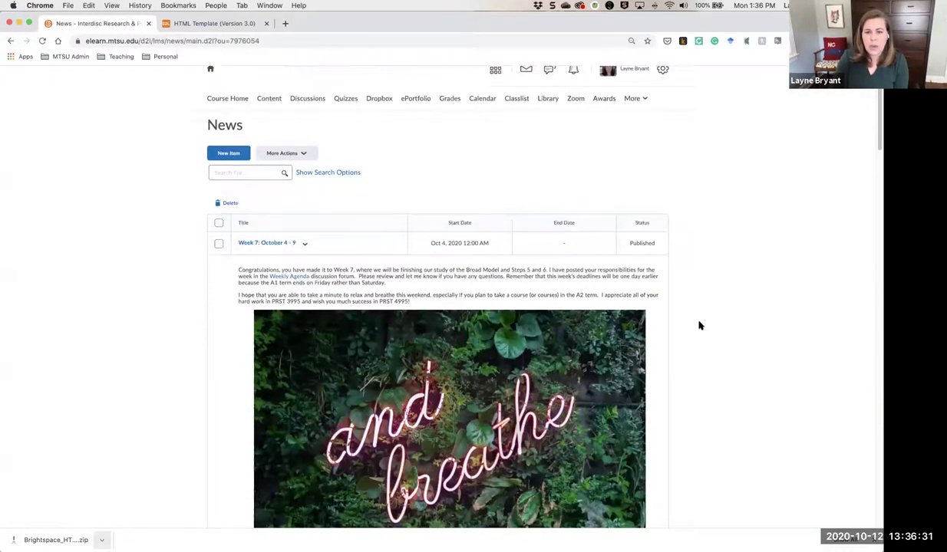
scroll(686, 323, down, 4)
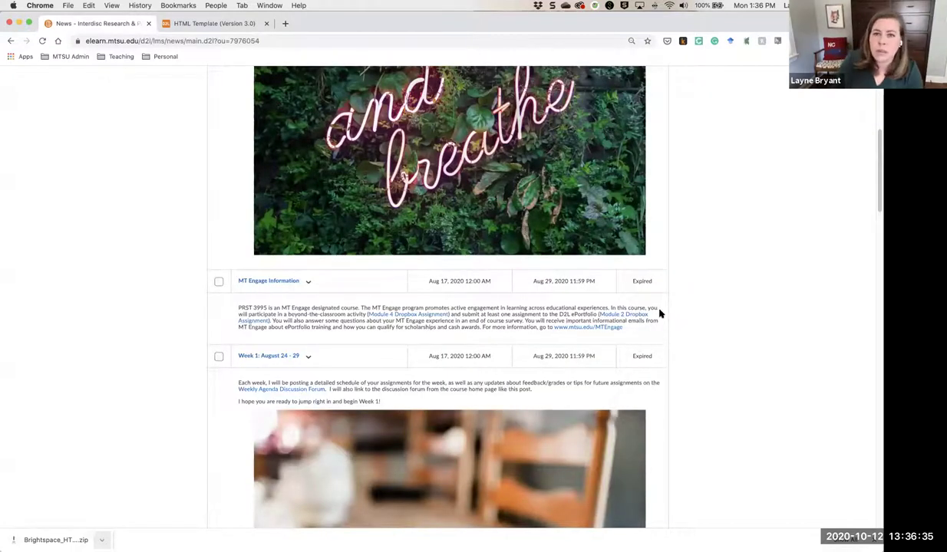
scroll(709, 341, down, 3)
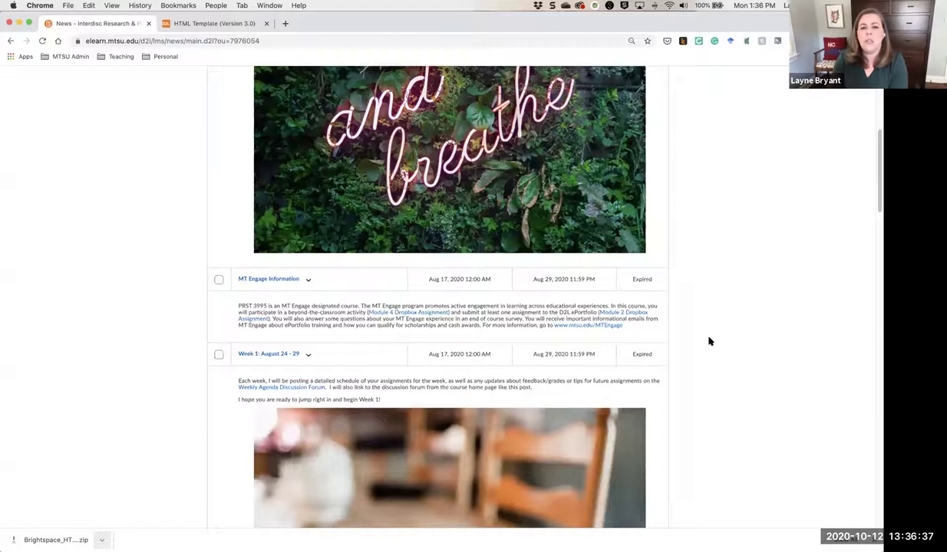
scroll(710, 342, down, 2)
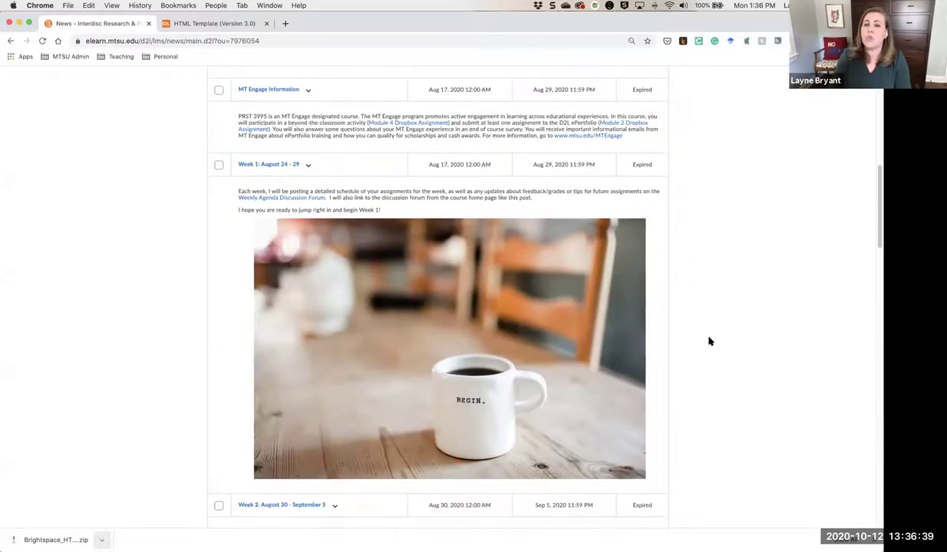
scroll(709, 341, down, 3)
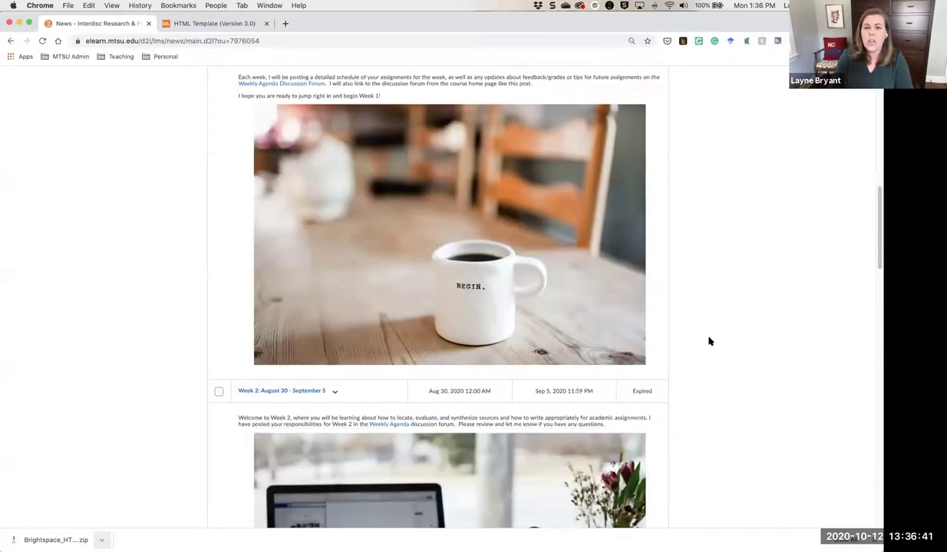
scroll(709, 341, down, 6)
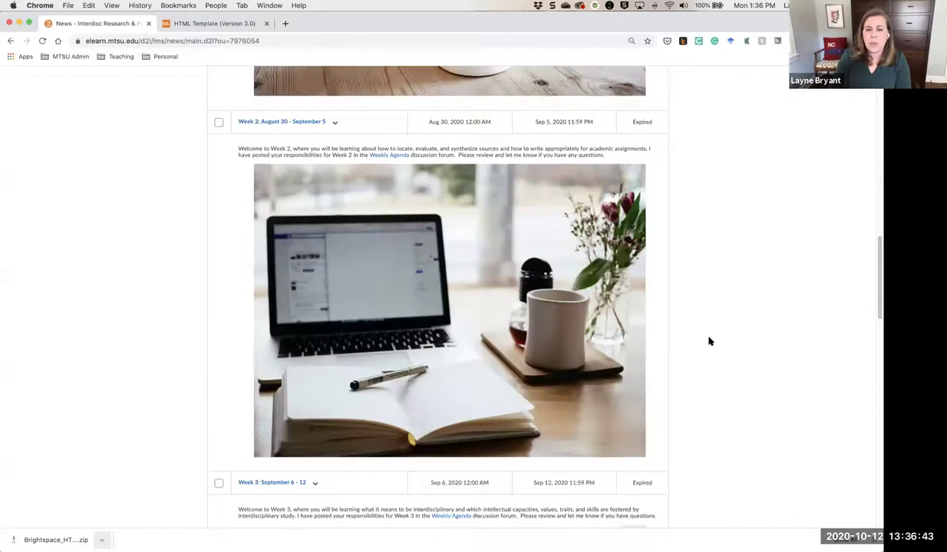
scroll(709, 340, down, 4)
scroll(709, 340, down, 3)
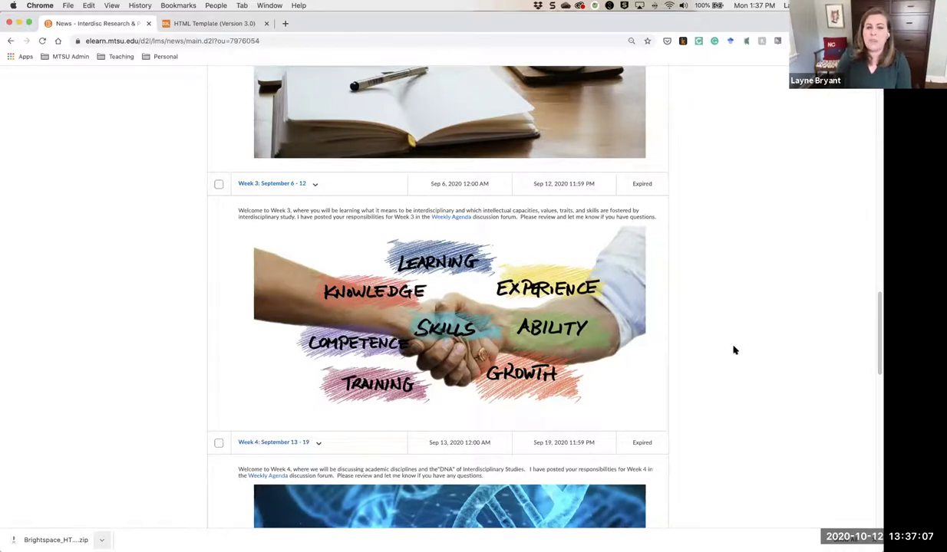
scroll(695, 353, down, 5)
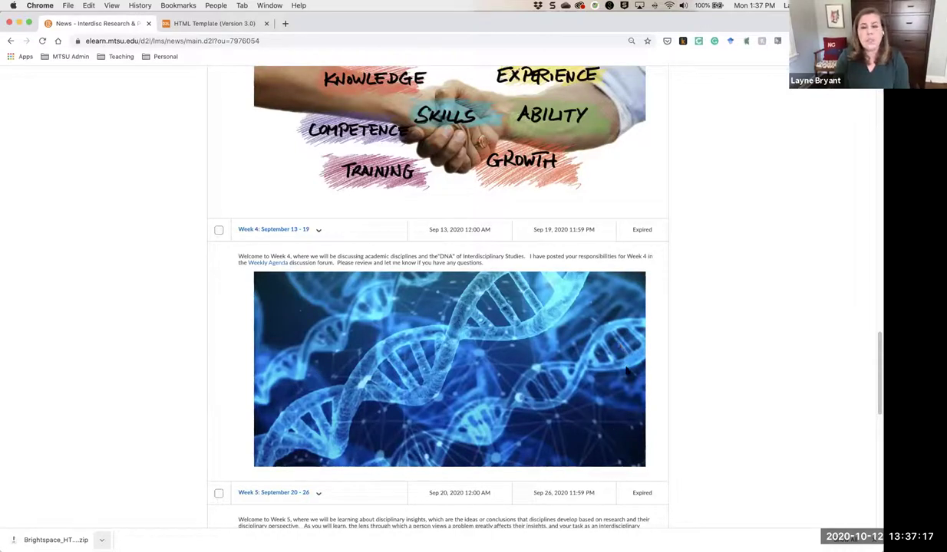
scroll(626, 371, down, 5)
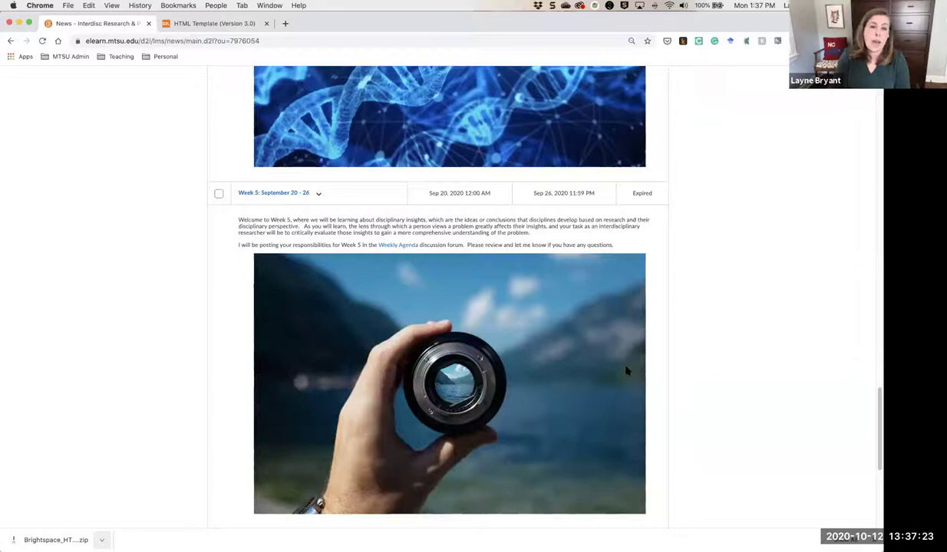
scroll(626, 371, up, 2)
scroll(626, 372, up, 15)
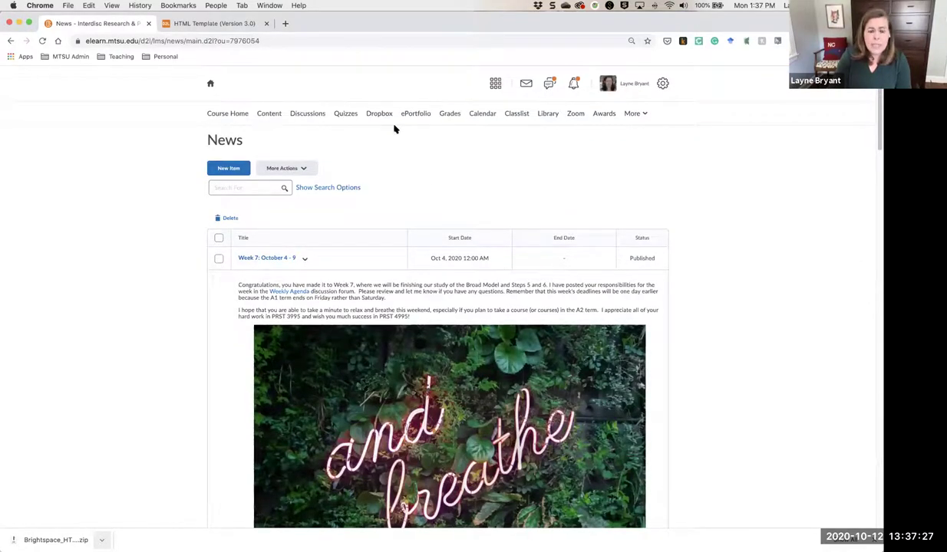
Step: Open Discussions and expand the Introduction Discussion topic's menu under Graded Discussions
click(332, 119)
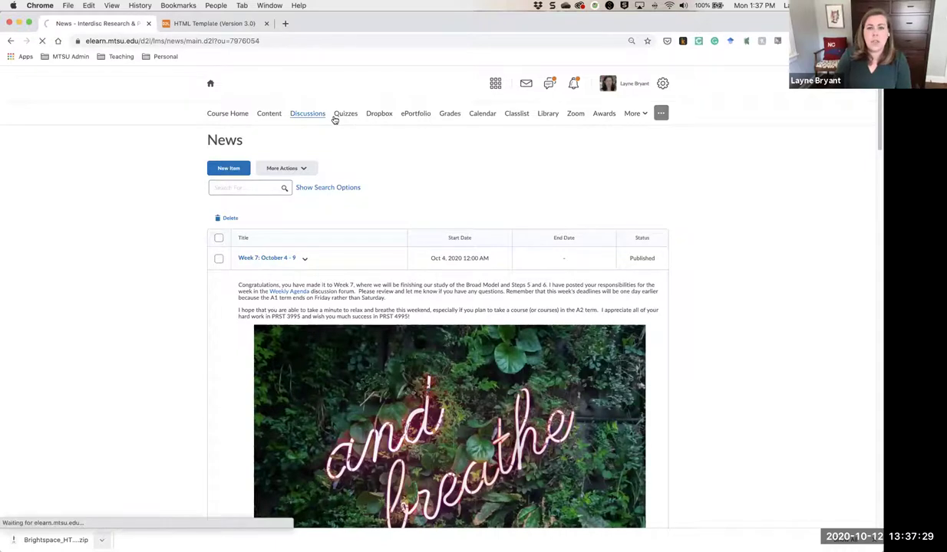
scroll(577, 410, down, 5)
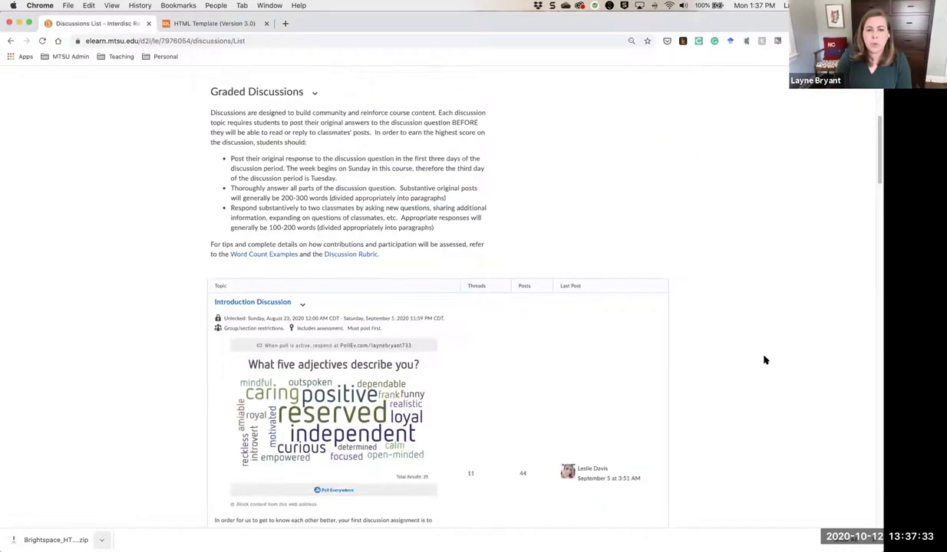
scroll(761, 362, down, 2)
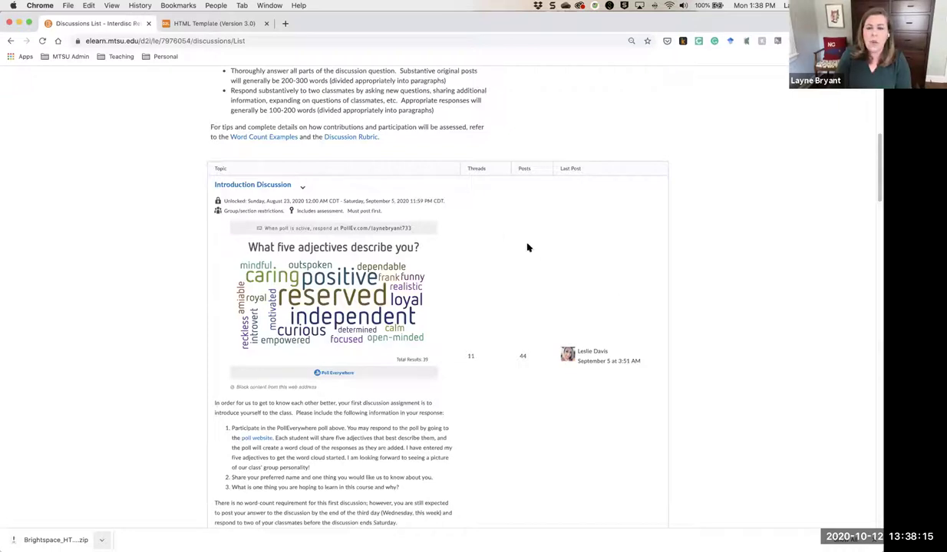
click(302, 187)
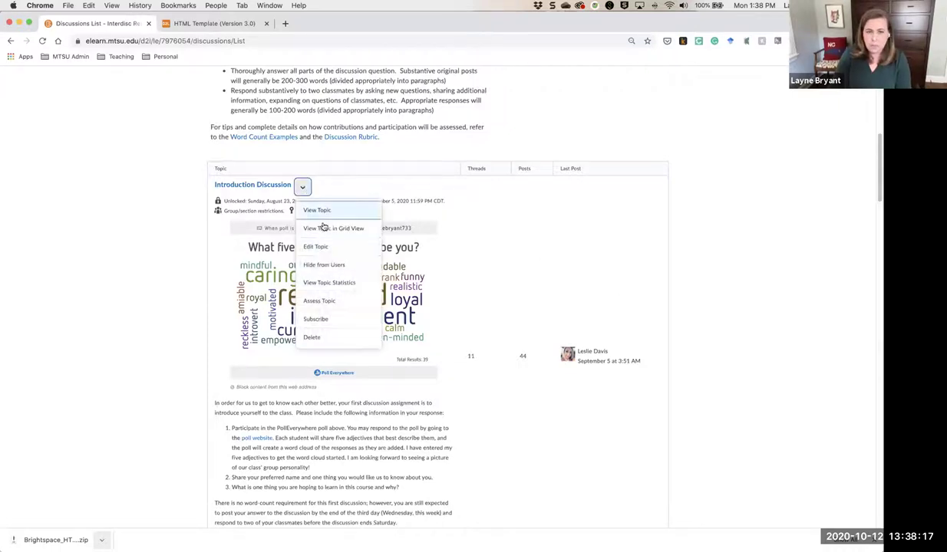
Step: Edit the Introduction Discussion topic and drag its description editor taller to show all text
click(326, 246)
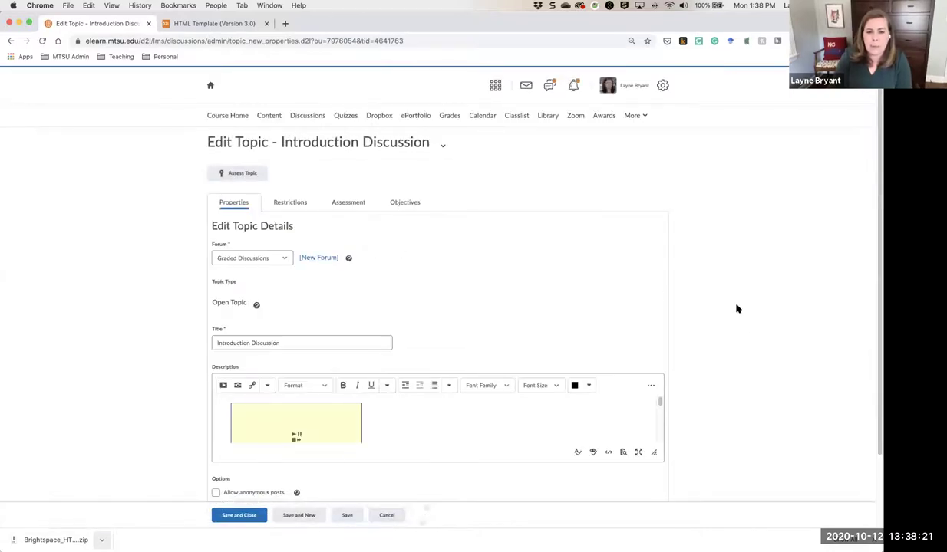
scroll(767, 336, down, 3)
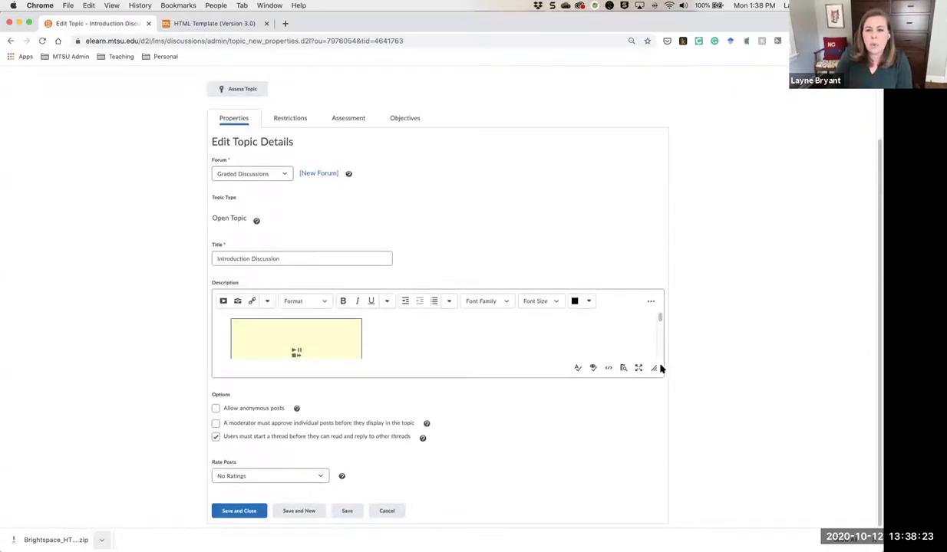
drag(661, 368, 679, 543)
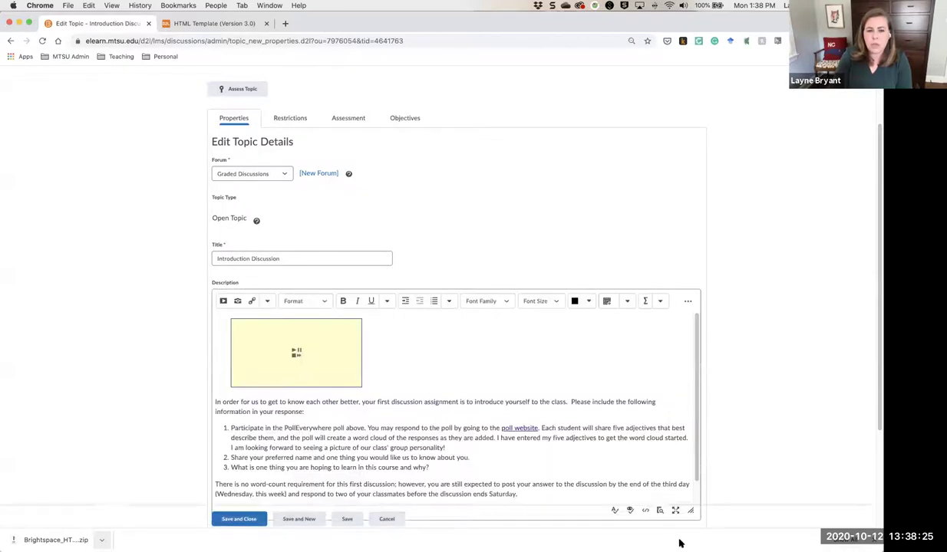
scroll(625, 363, down, 1)
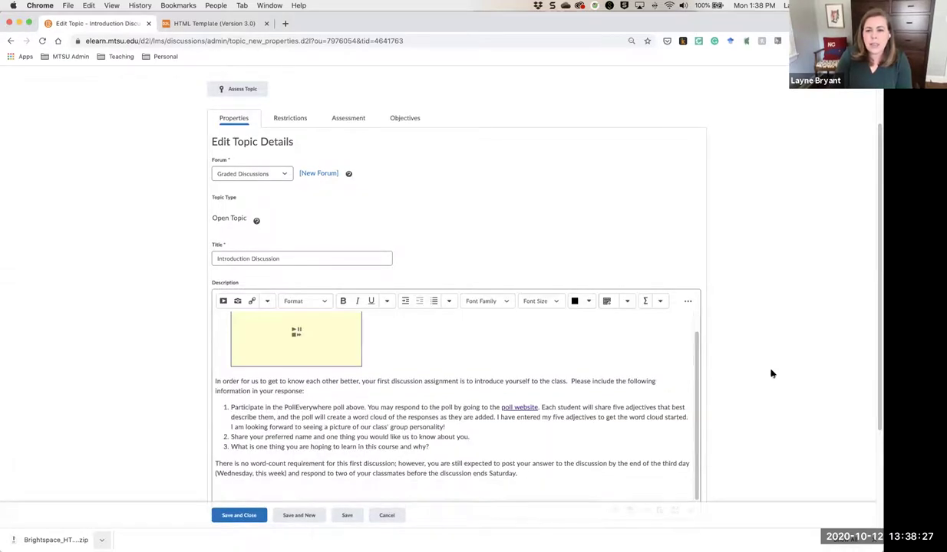
scroll(772, 373, down, 4)
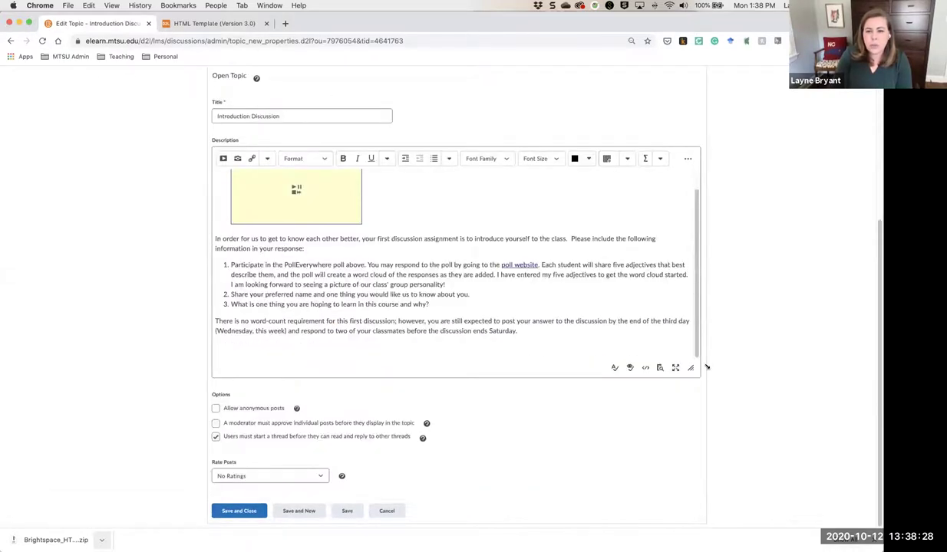
Step: Show the description's HTML source and highlight the PollEverywhere iframe's width="100%" attribute
click(645, 369)
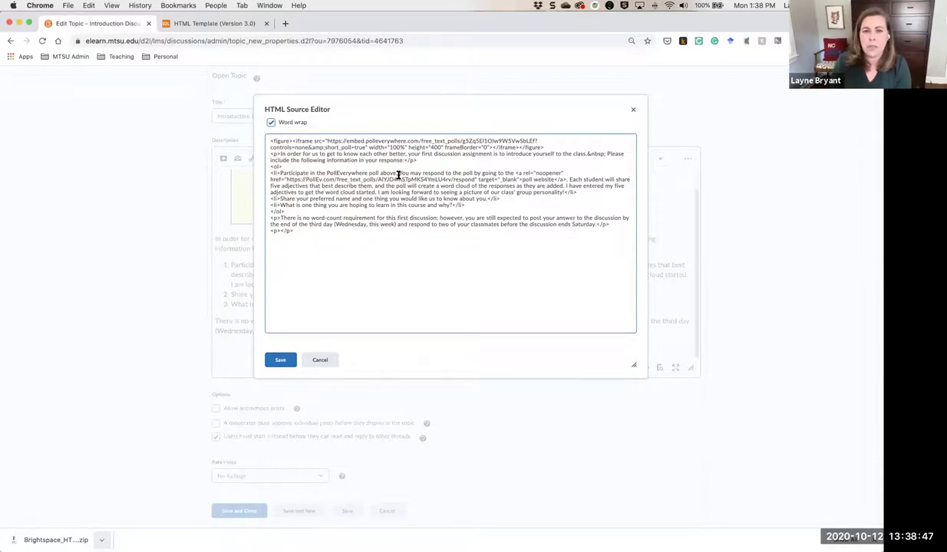
drag(370, 148, 407, 149)
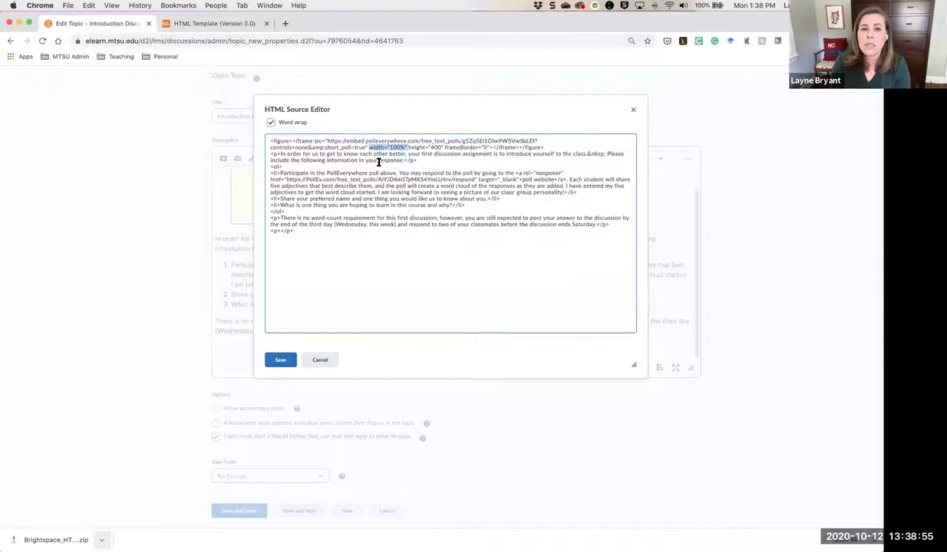
click(416, 198)
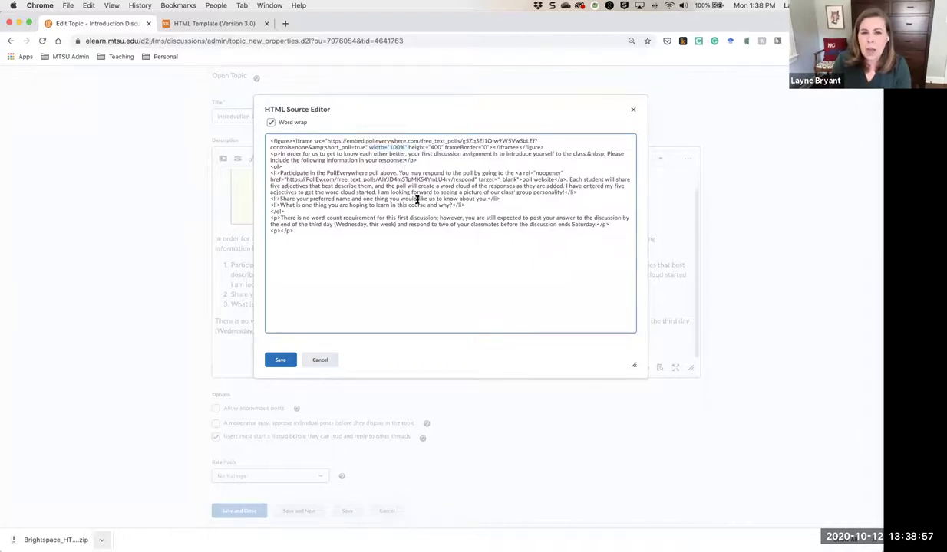
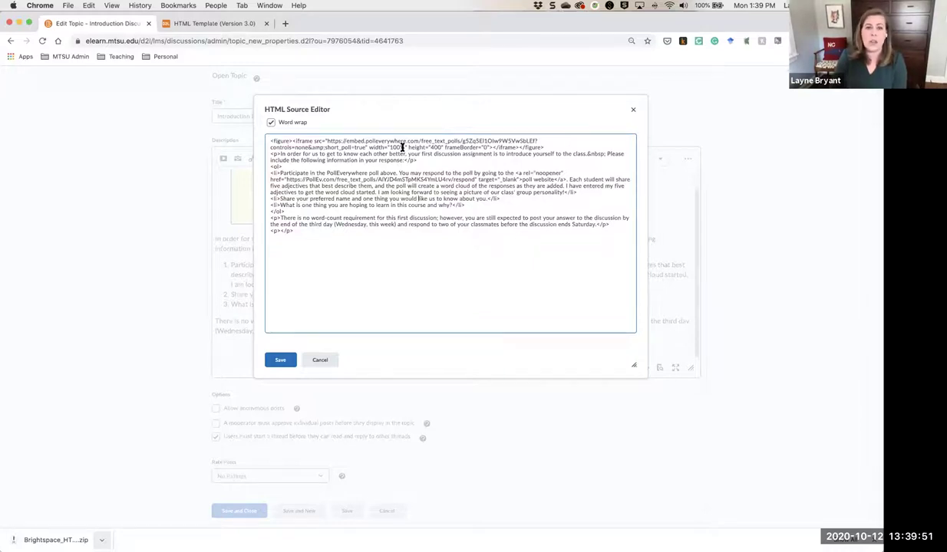
Step: Discard the discussion topic edits and open the hidden D2L Responsive Templates module in Content
click(320, 359)
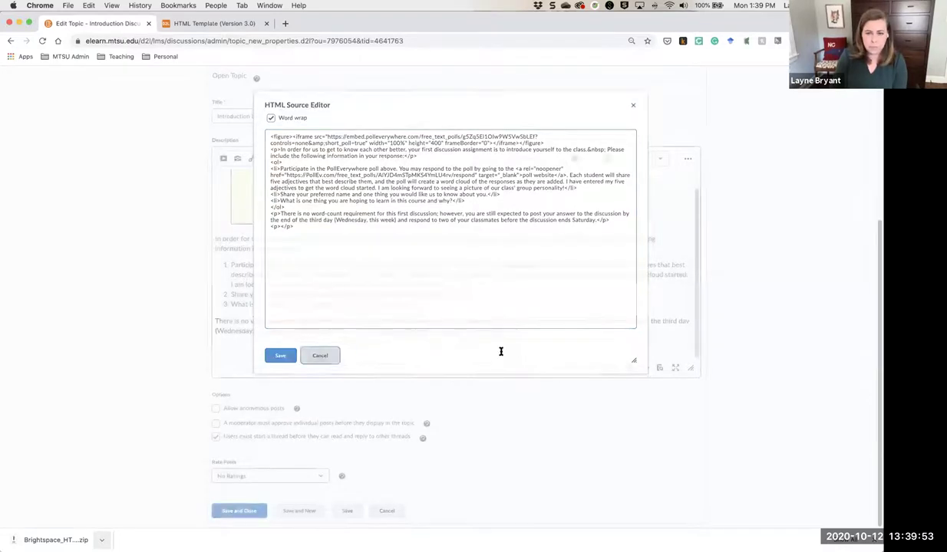
click(387, 511)
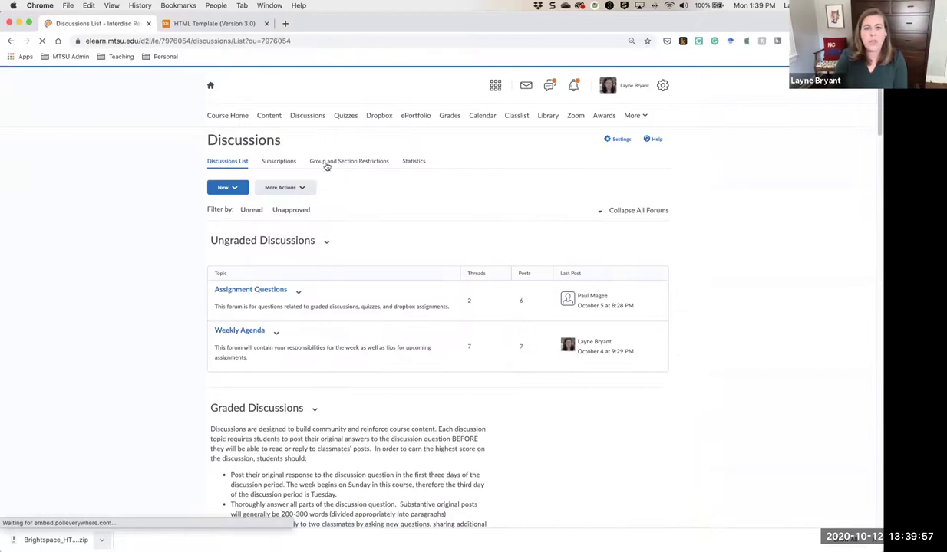
click(270, 116)
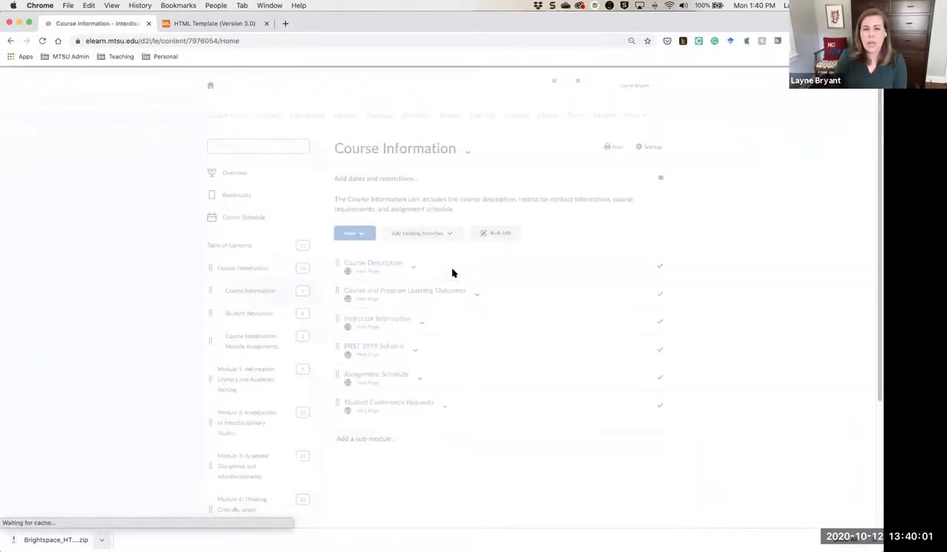
scroll(465, 319, down, 5)
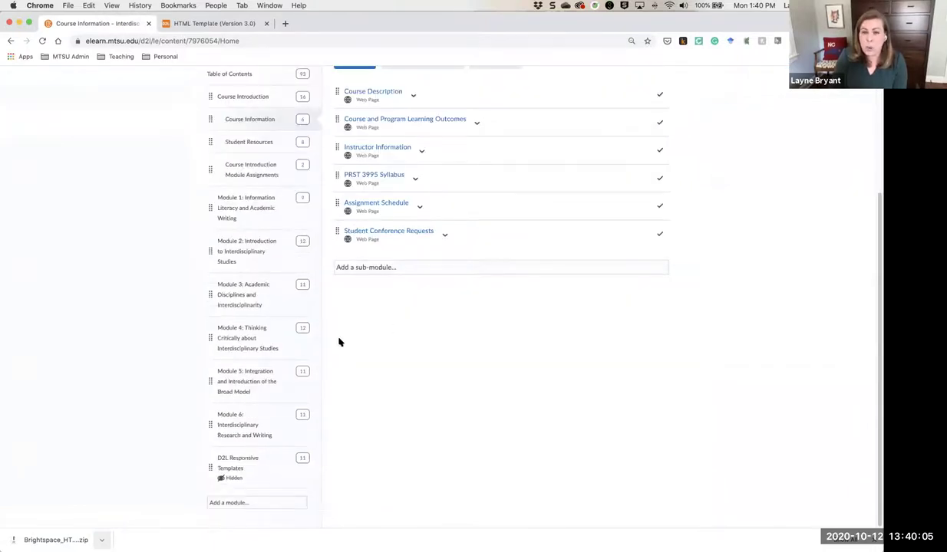
click(245, 464)
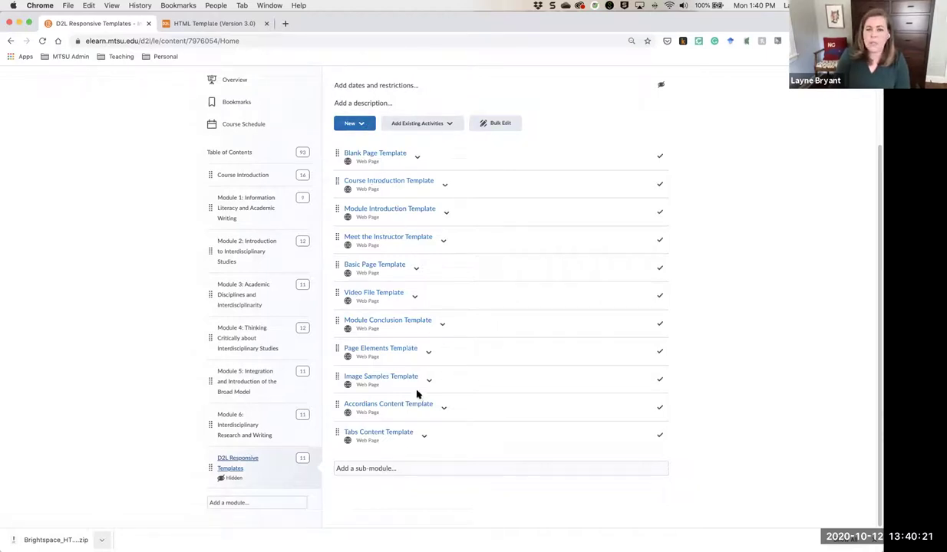
Step: Preview the Blank Page Template, then move on to the Course Introduction Template
click(384, 153)
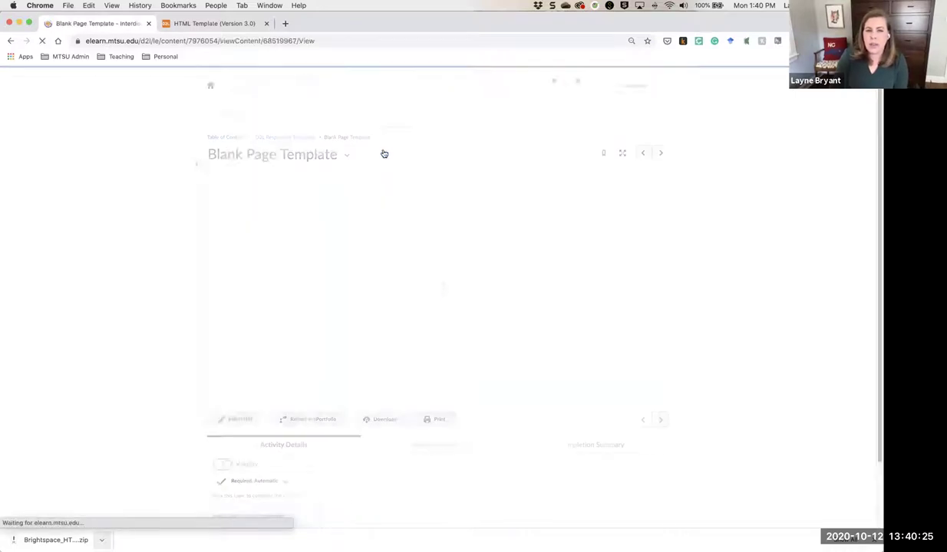
scroll(564, 252, down, 2)
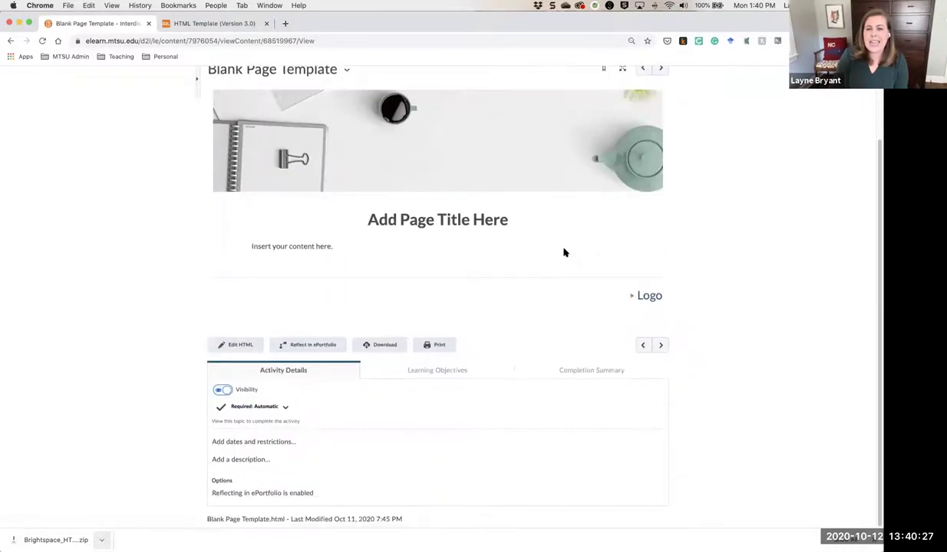
scroll(563, 253, up, 2)
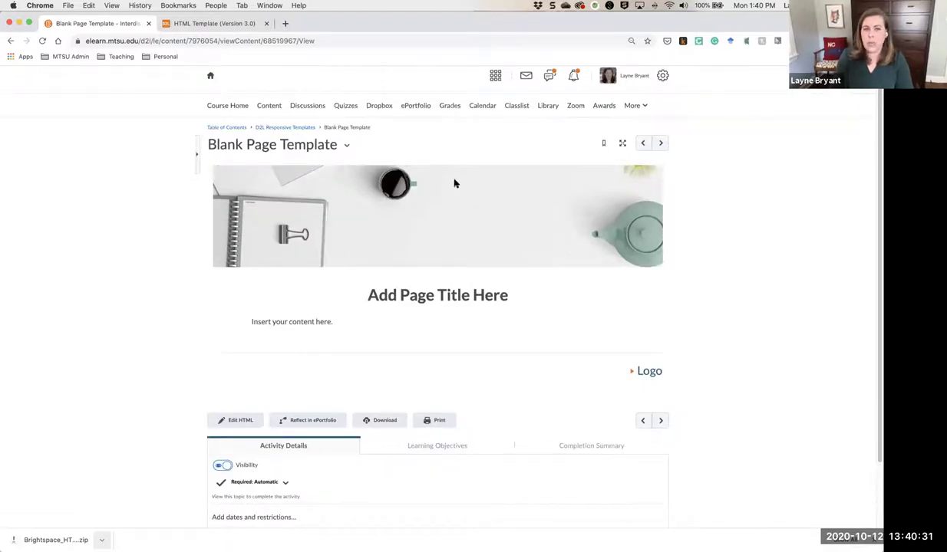
click(664, 146)
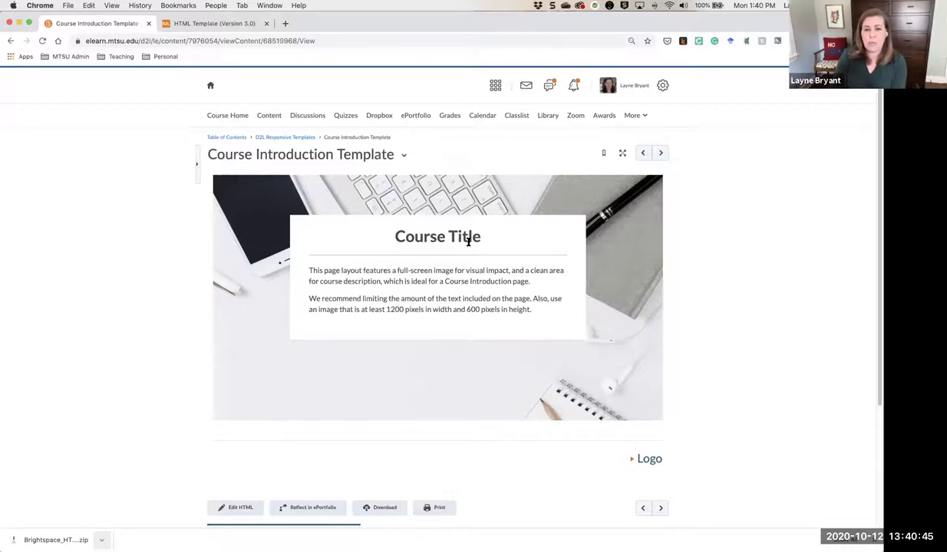
Step: Page through to the Meet the Instructor Template and open course Content in a new tab
click(660, 154)
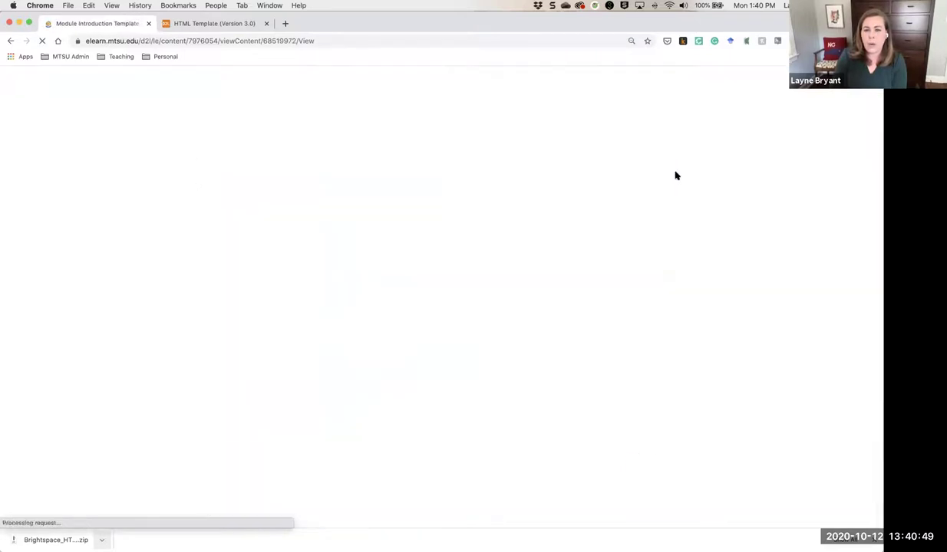
scroll(715, 279, down, 3)
scroll(714, 279, up, 3)
click(660, 153)
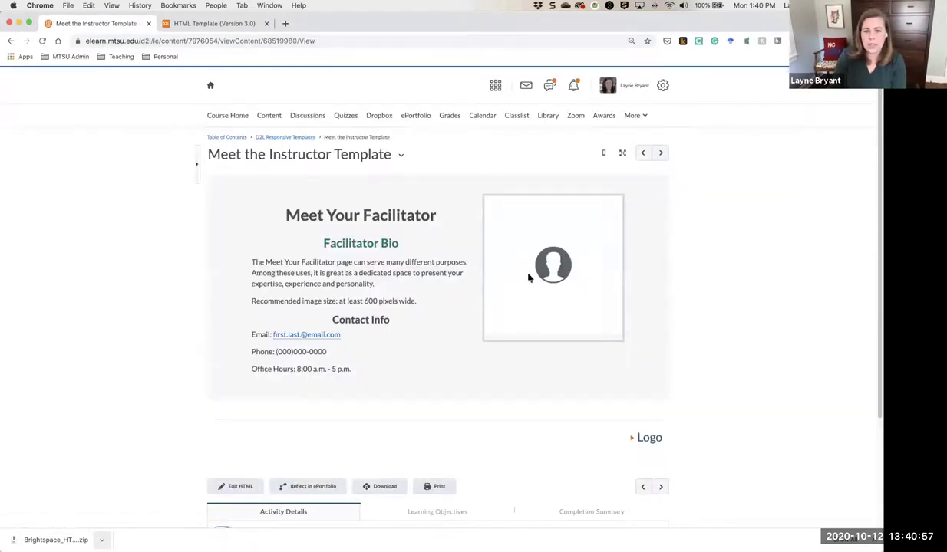
right_click(281, 119)
click(289, 122)
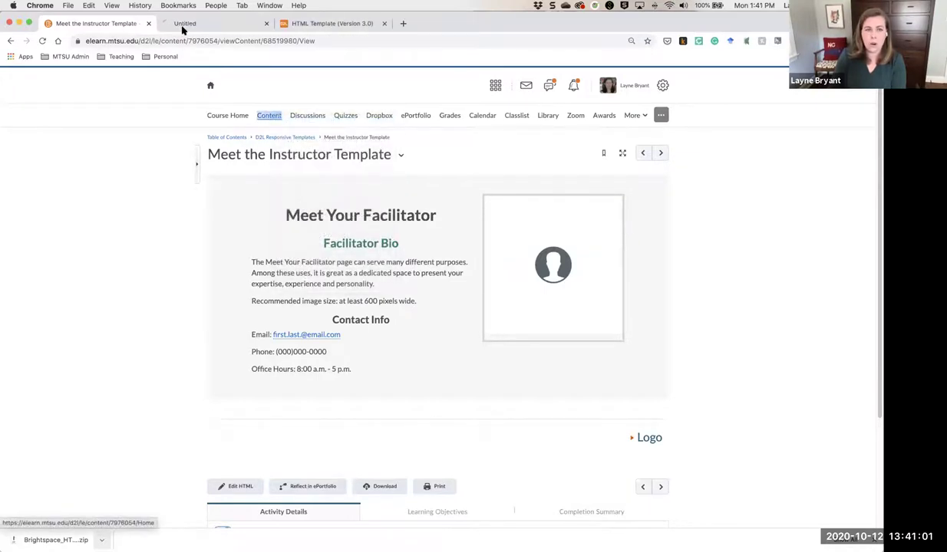
Step: In the new tab, view Course Introduction's Instructor Information page, then return to the first tab
click(184, 25)
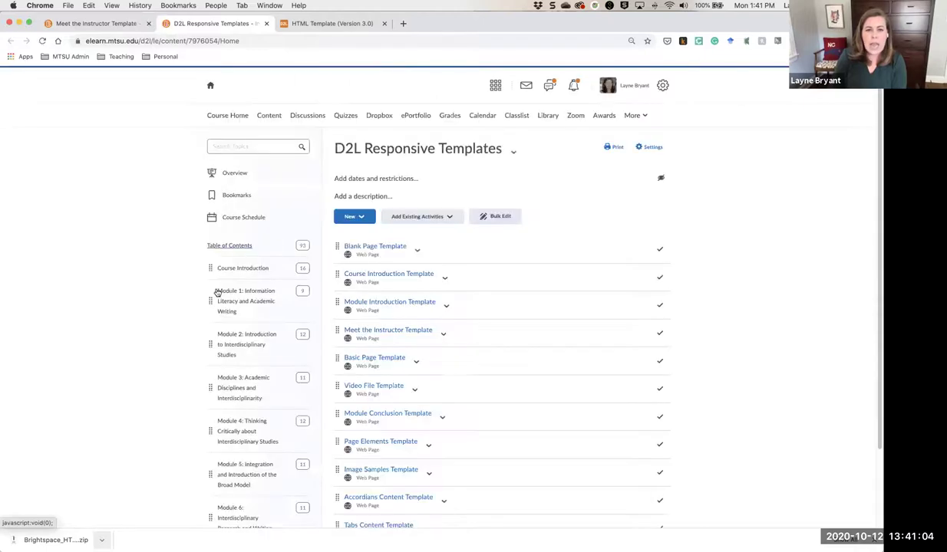
click(257, 268)
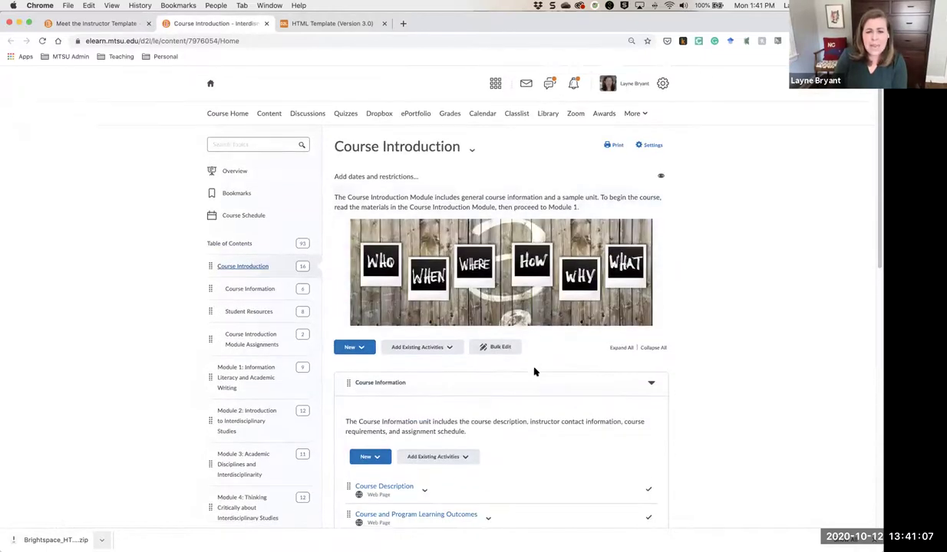
scroll(530, 370, down, 5)
click(391, 363)
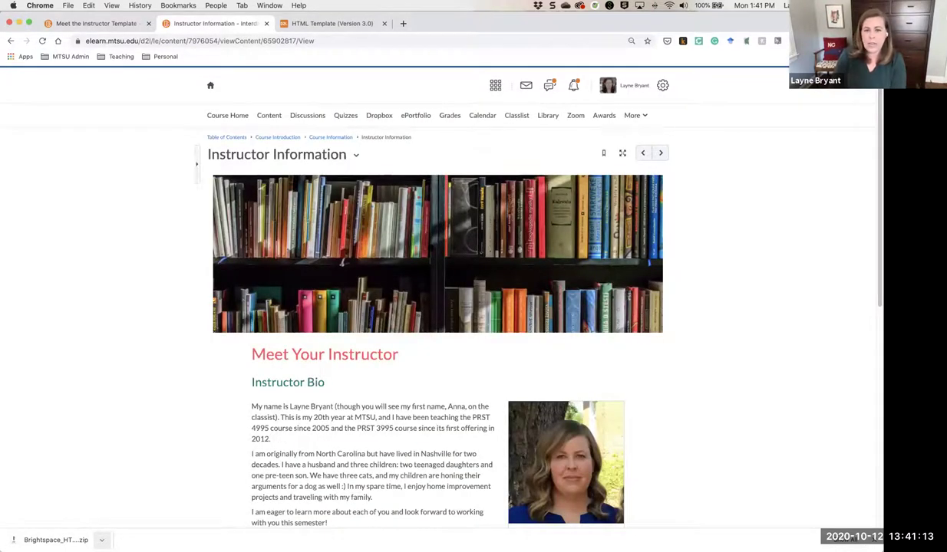
scroll(739, 340, down, 5)
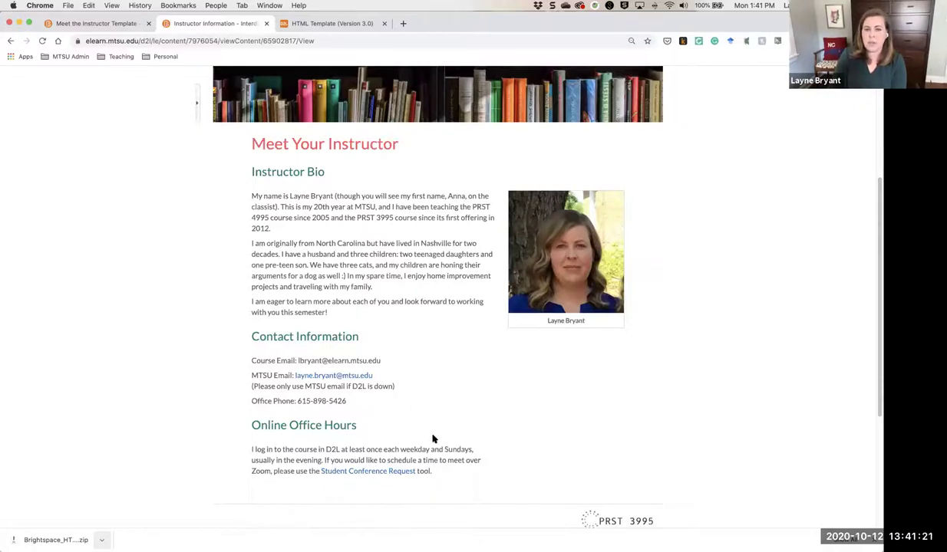
scroll(433, 437, up, 5)
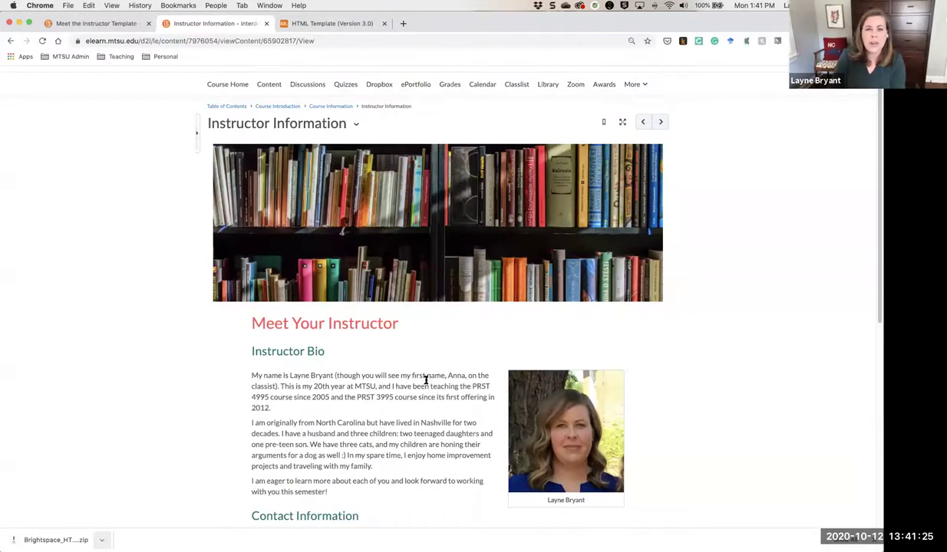
click(126, 26)
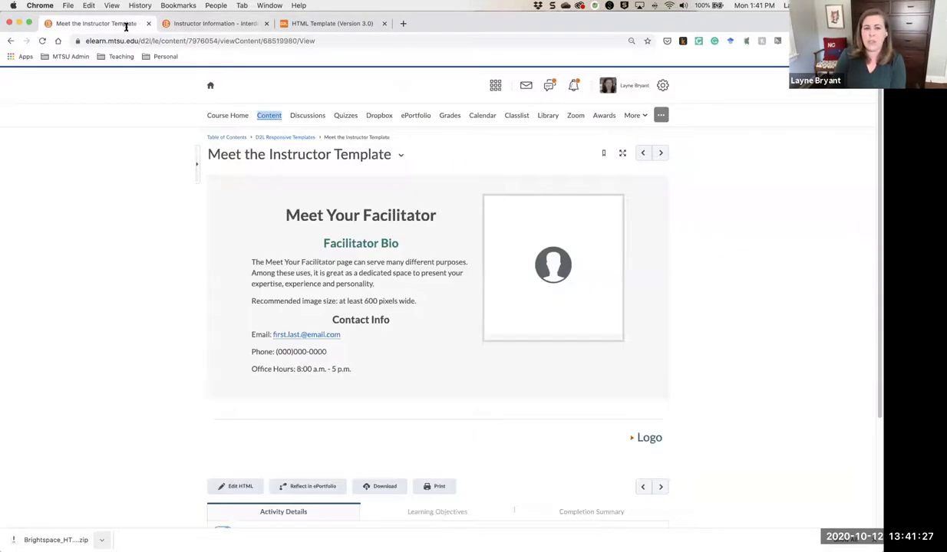
Step: Preview the Basic Page Template, then show the course Content listing in the second tab
click(660, 154)
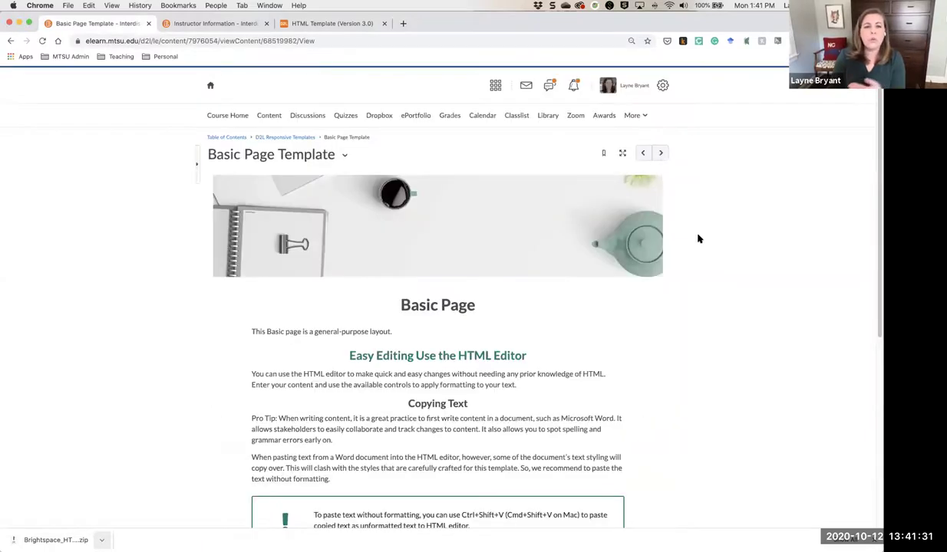
scroll(694, 283, down, 3)
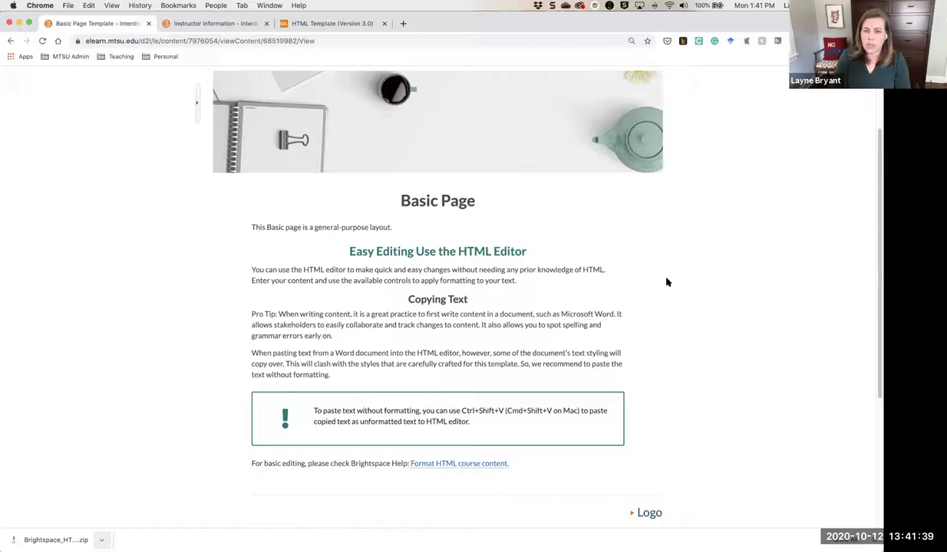
scroll(630, 296, up, 3)
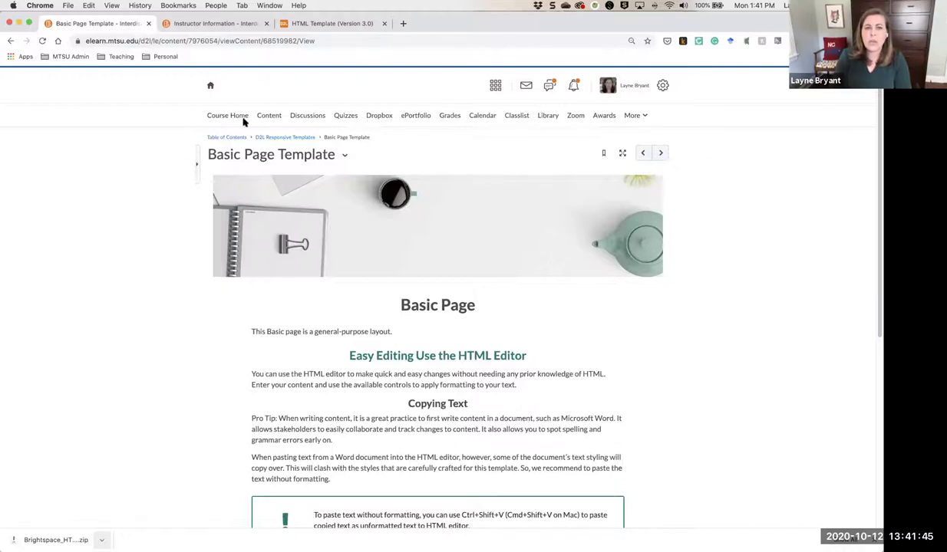
click(194, 23)
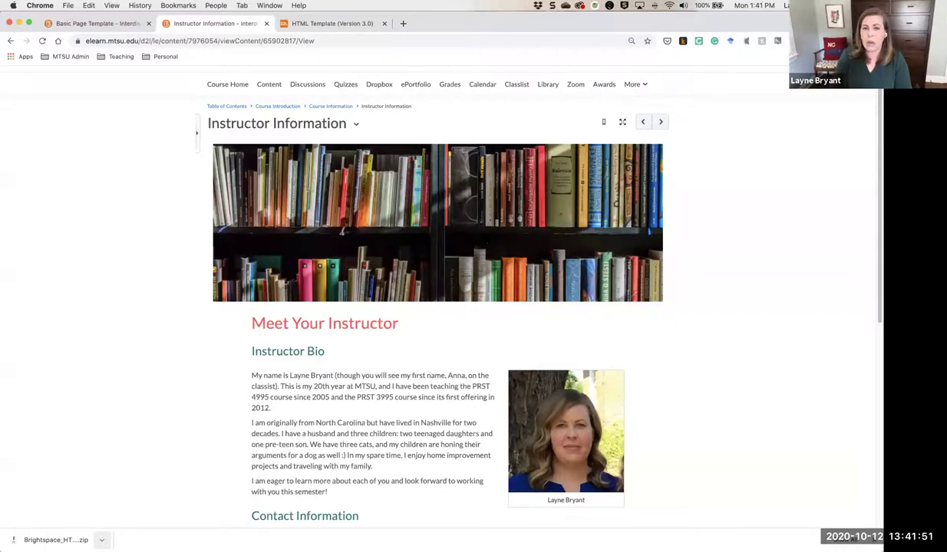
click(277, 88)
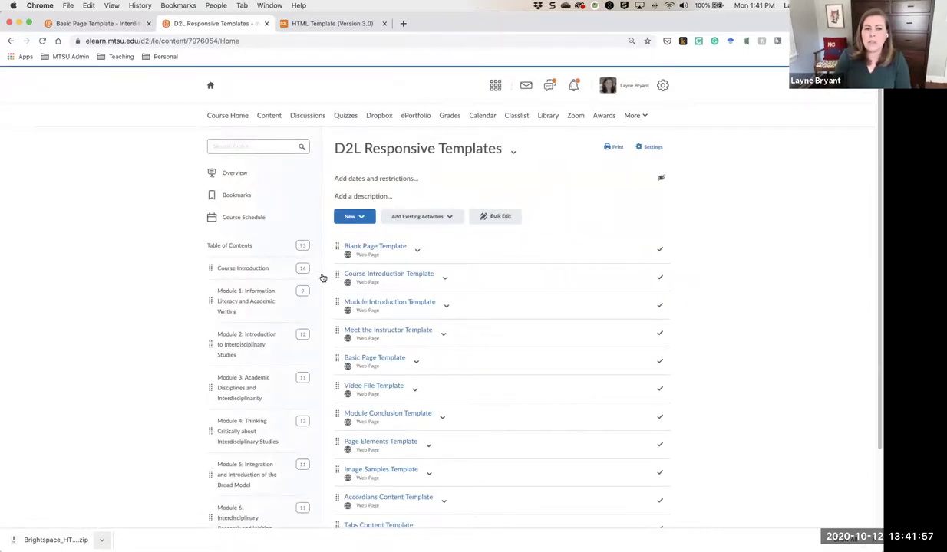
Step: Open Module 1: Information Literacy and Academic Writing and view its Learning Outcomes page
click(267, 304)
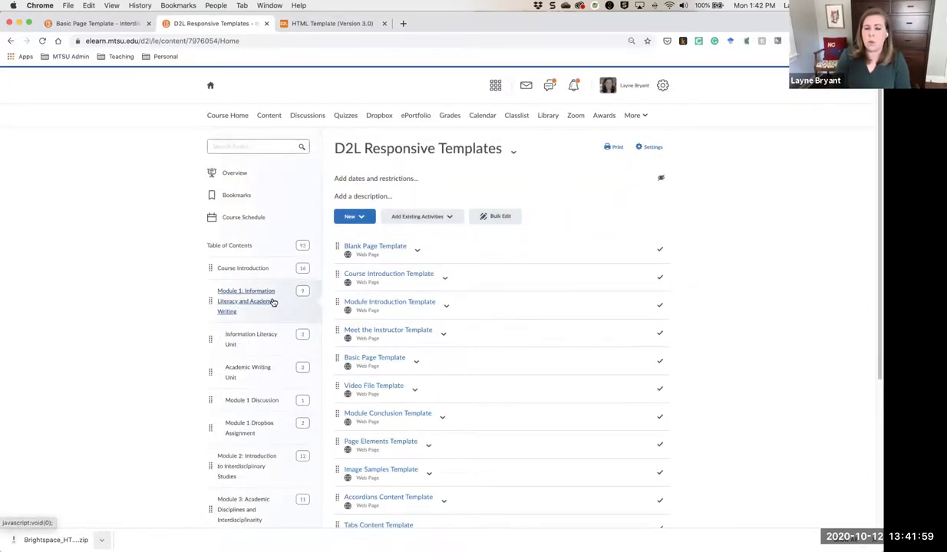
scroll(625, 340, down, 5)
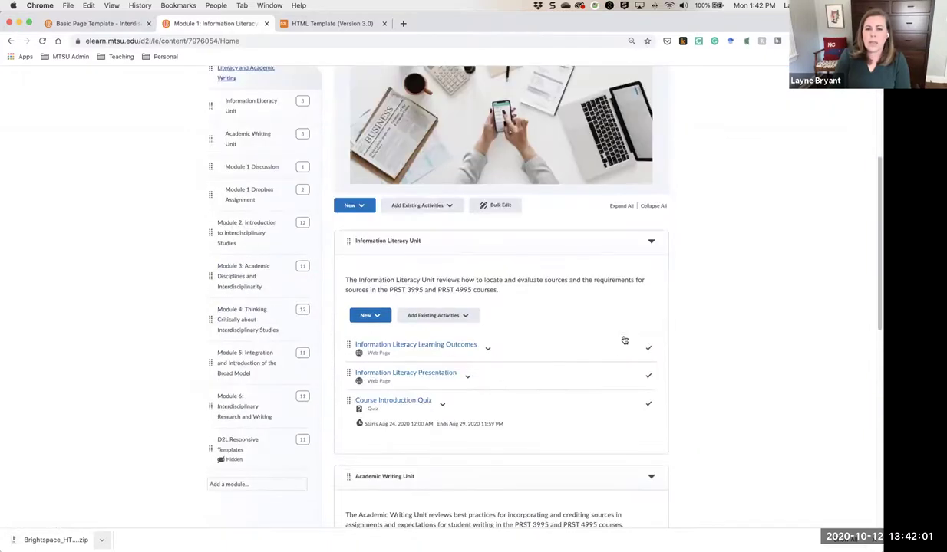
click(447, 344)
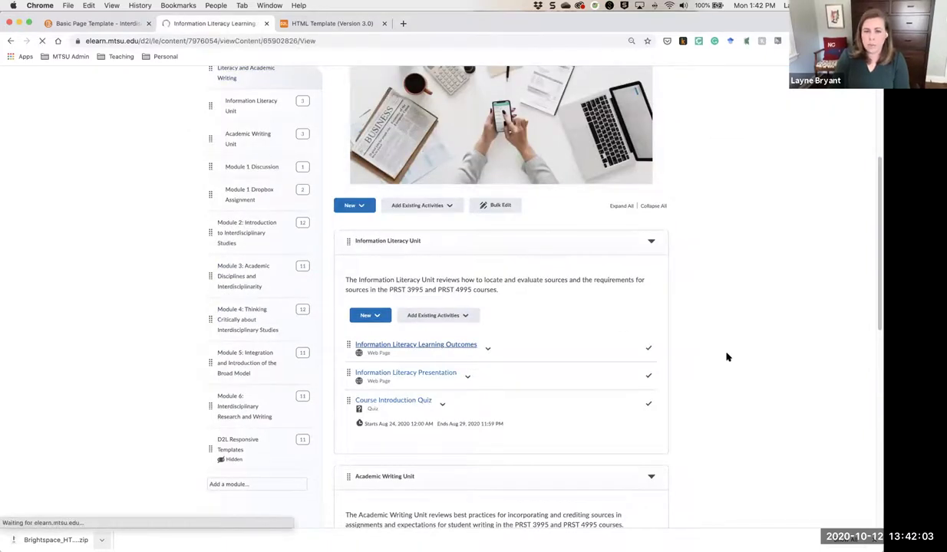
scroll(730, 377, down, 1)
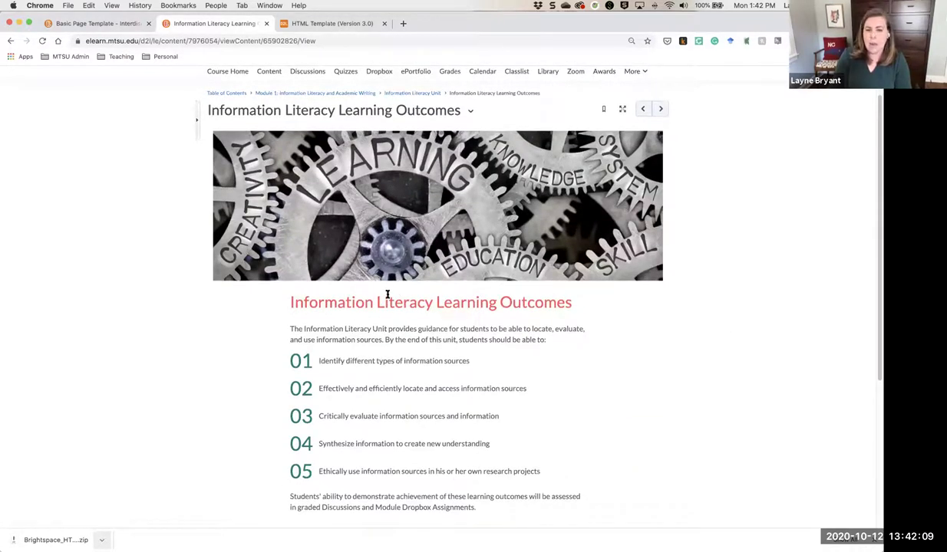
scroll(320, 430, up, 1)
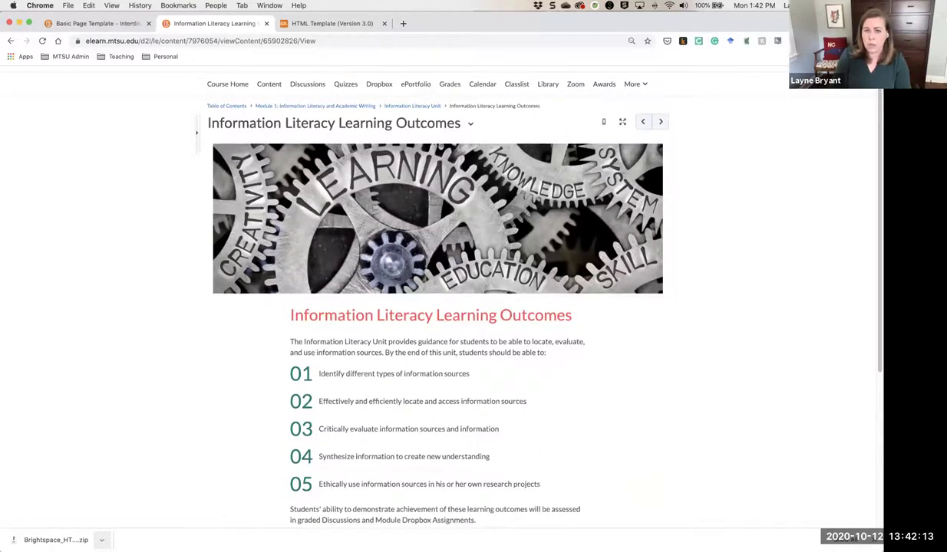
Step: Read through the Information Literacy Presentation and advance to the unit overview
click(659, 122)
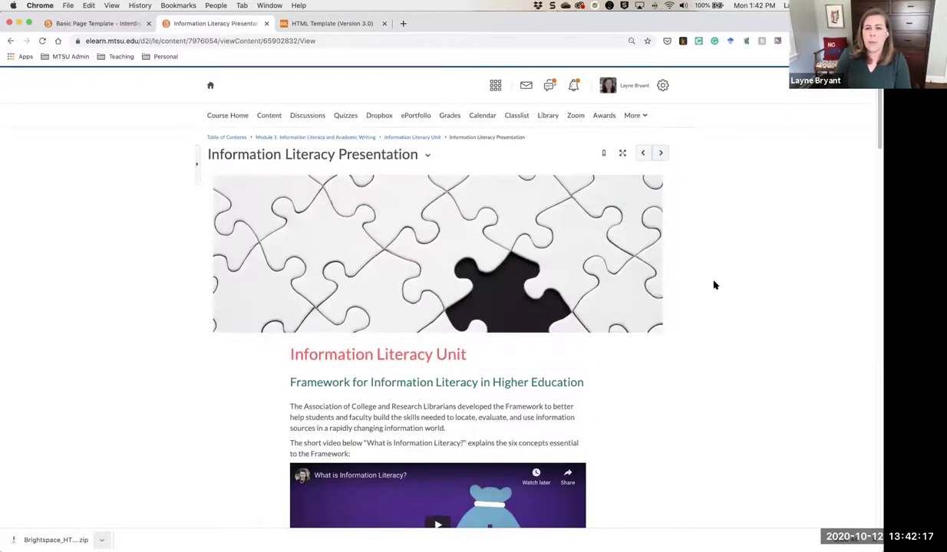
scroll(583, 261, down, 1)
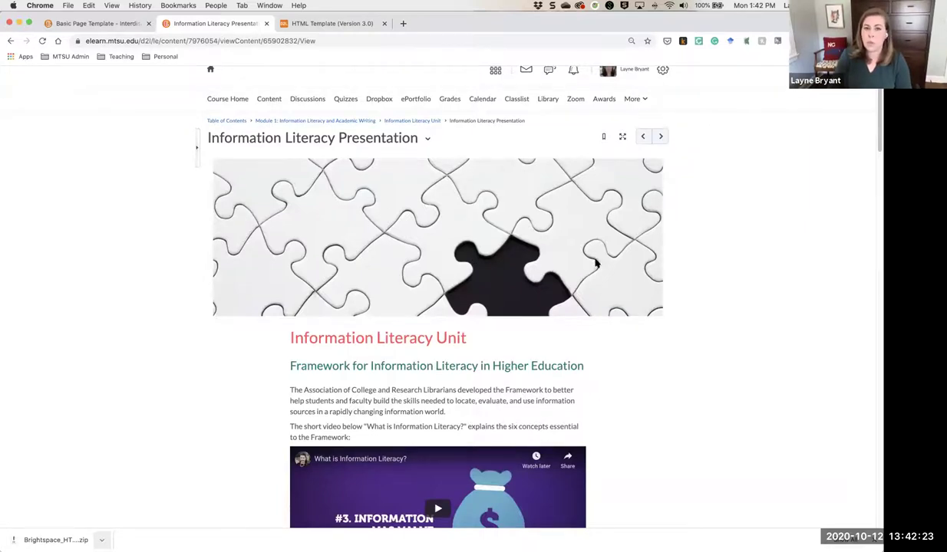
scroll(694, 355, down, 5)
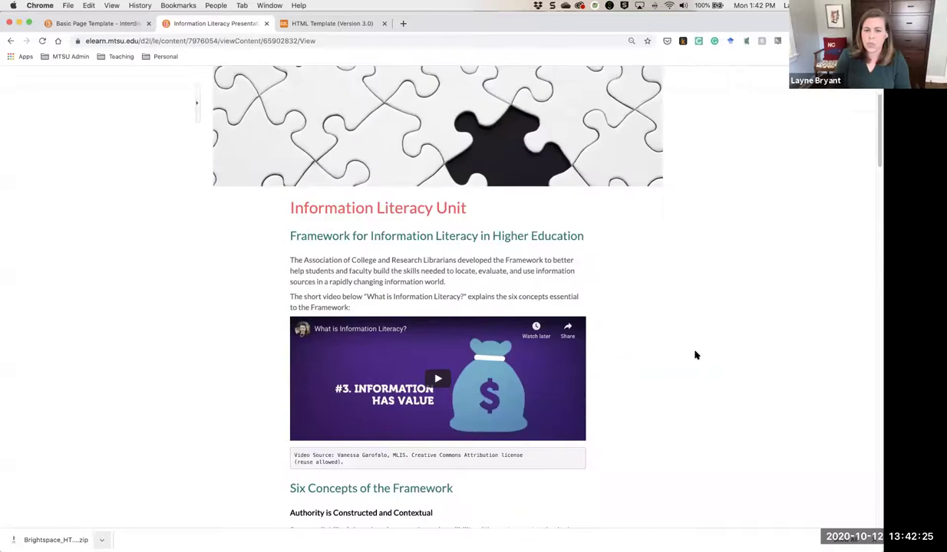
scroll(694, 355, down, 4)
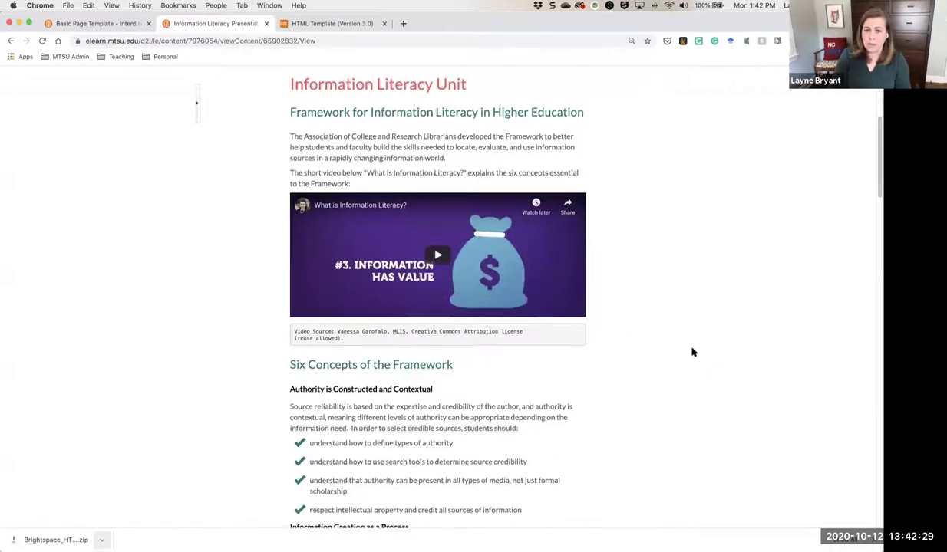
scroll(690, 351, down, 11)
scroll(572, 388, down, 20)
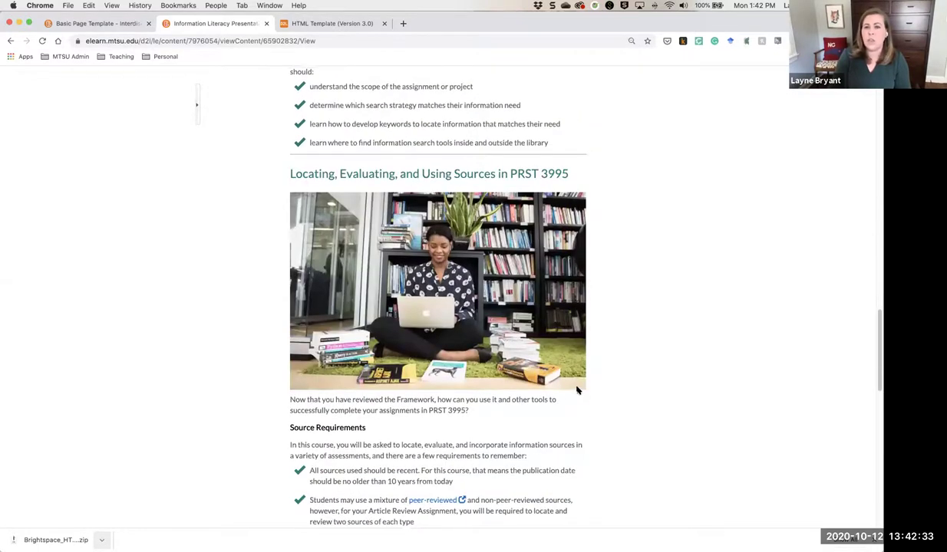
scroll(577, 392, up, 20)
scroll(577, 390, up, 5)
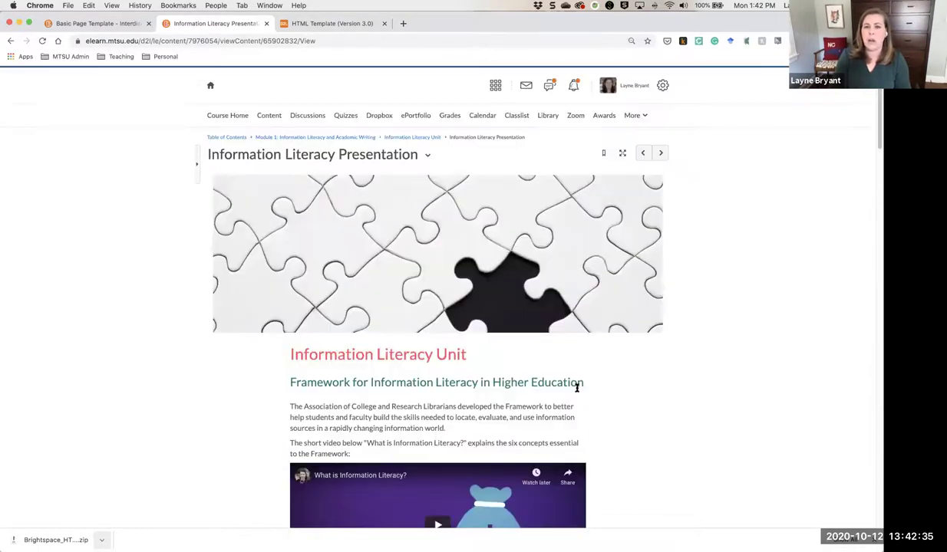
click(660, 153)
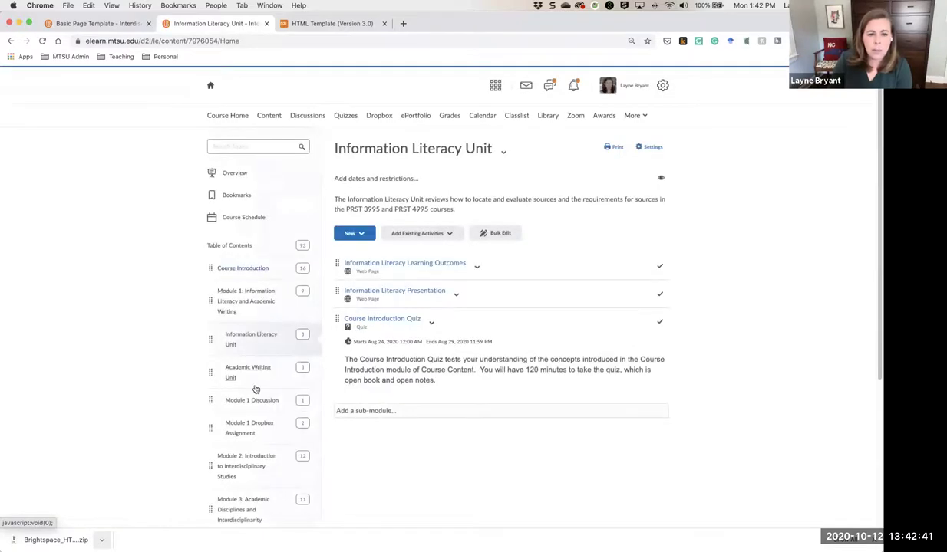
Step: Open Module 2's Chapter 3 Key Terms and Practice Activities page
click(249, 458)
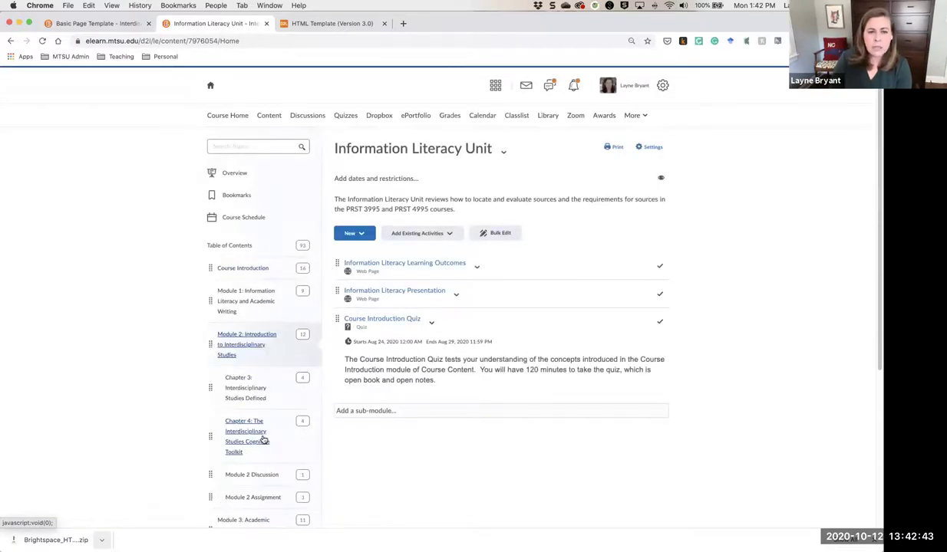
click(241, 383)
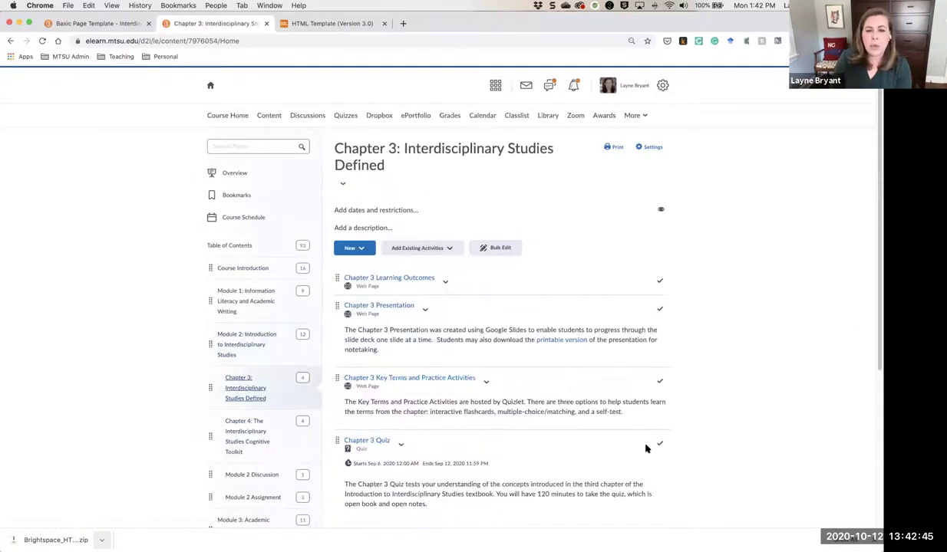
click(409, 375)
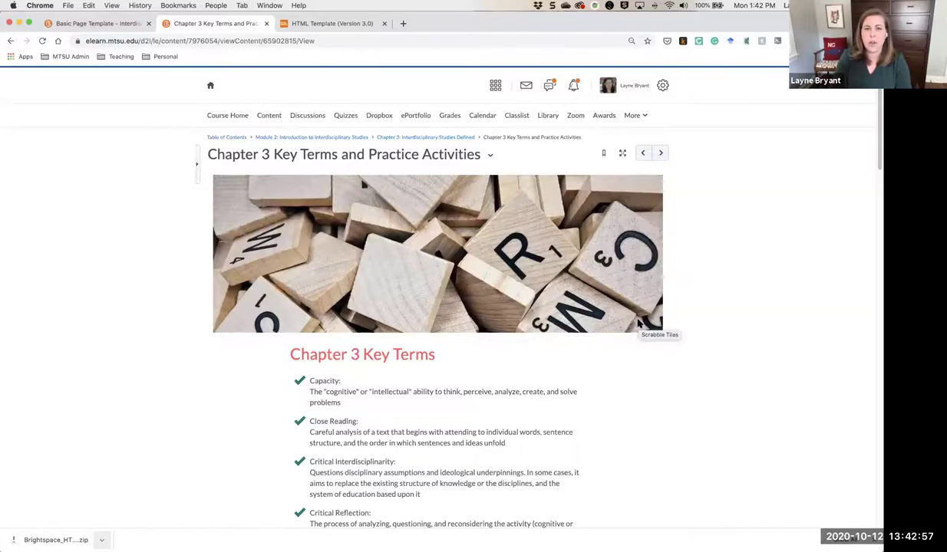
Step: Scroll to the Quizlet flashcard and flip the Capacity card over and back
scroll(637, 323, down, 2)
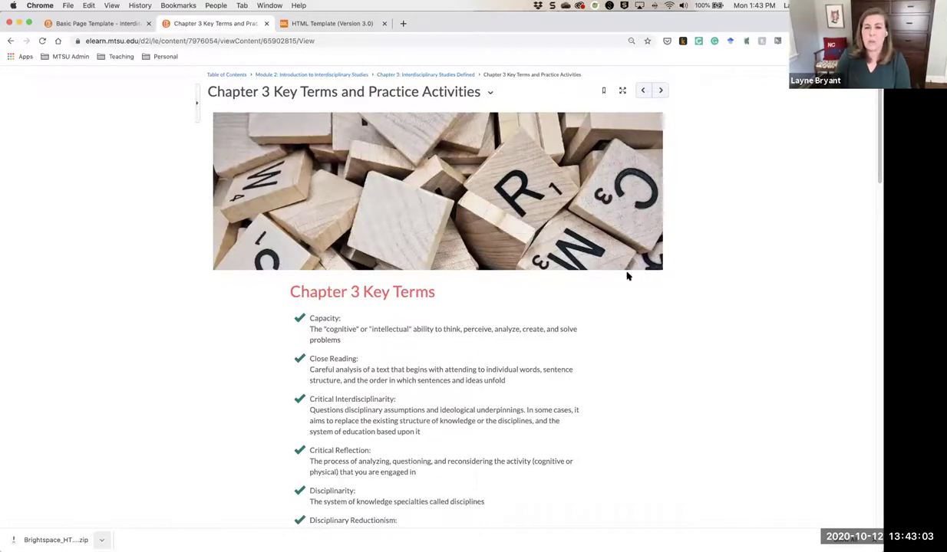
scroll(626, 312, down, 3)
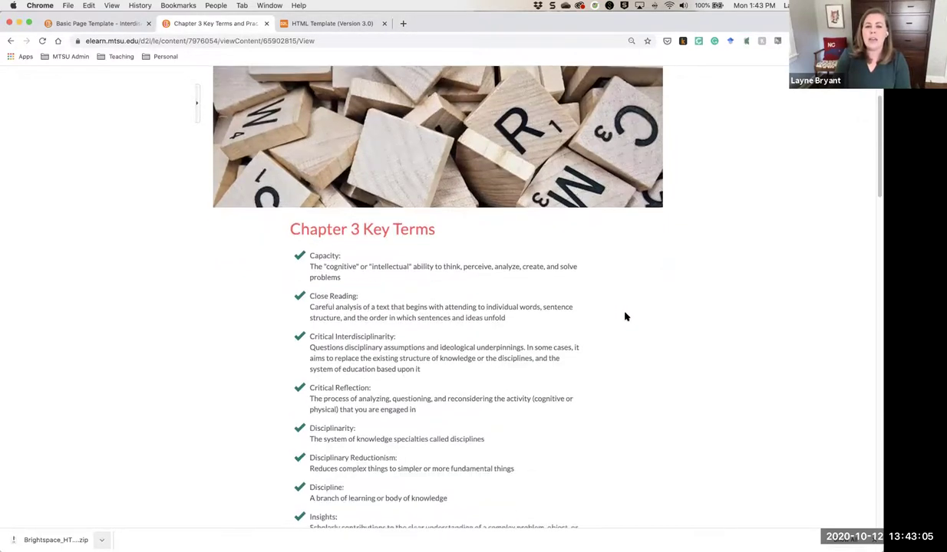
scroll(625, 313, down, 8)
scroll(625, 313, down, 3)
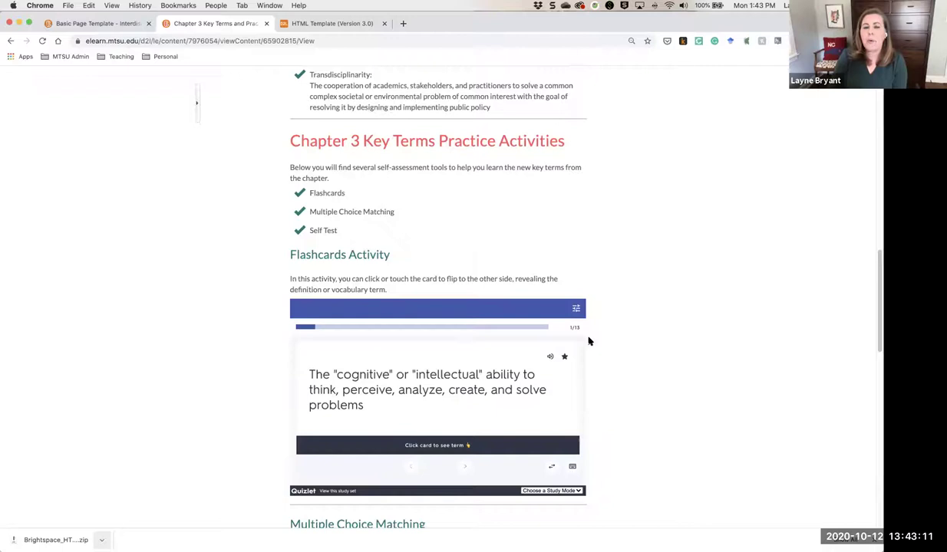
scroll(640, 397, down, 1)
scroll(641, 396, down, 4)
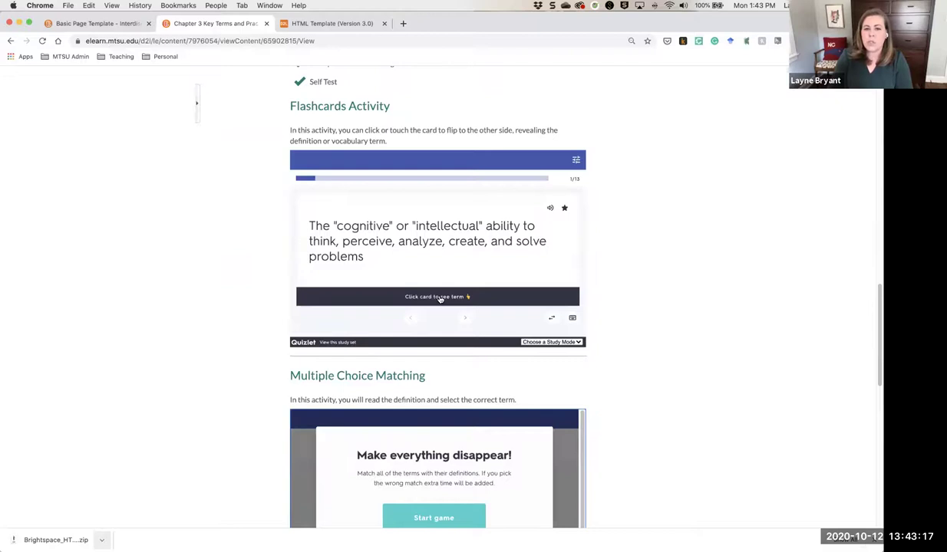
click(440, 299)
click(439, 299)
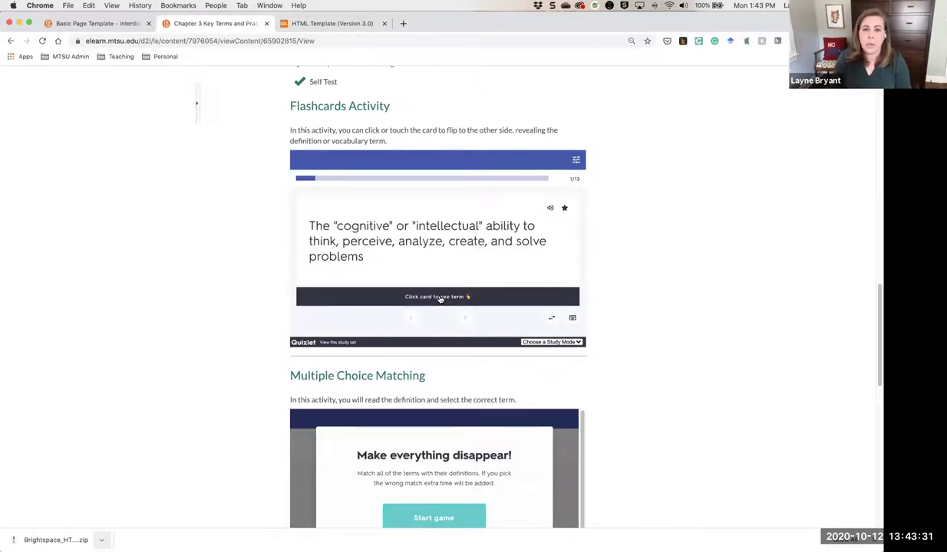
scroll(577, 345, down, 3)
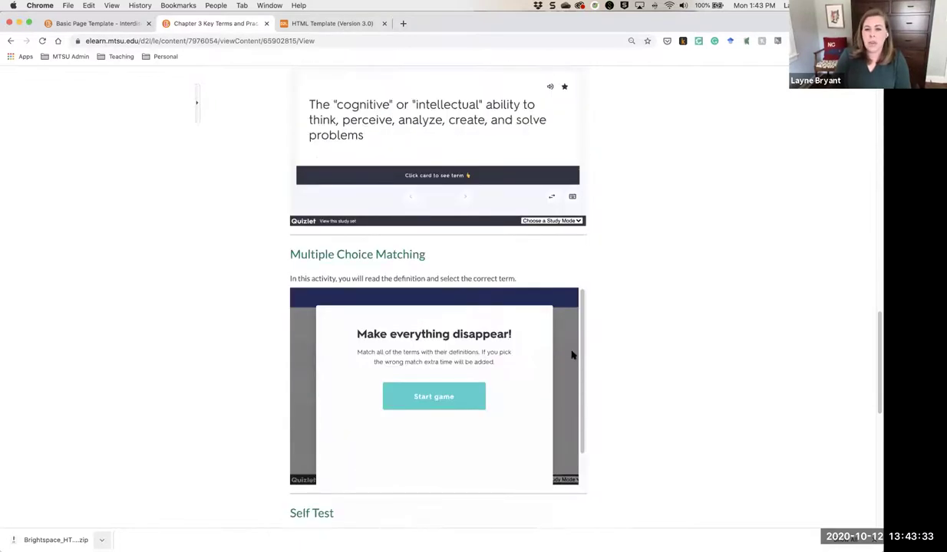
Step: Start the Quizlet match game, pair Close Reading with its definition, and return to the top
click(426, 396)
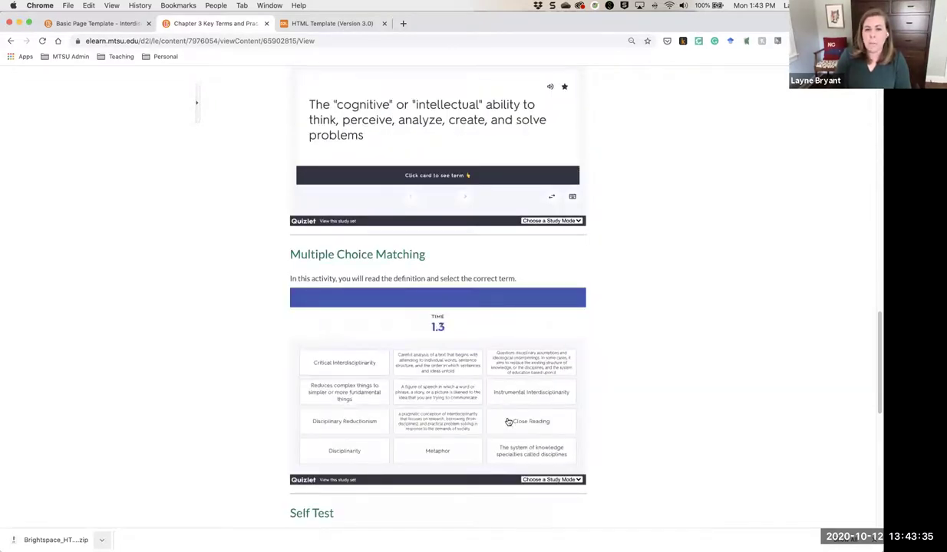
click(508, 422)
click(442, 361)
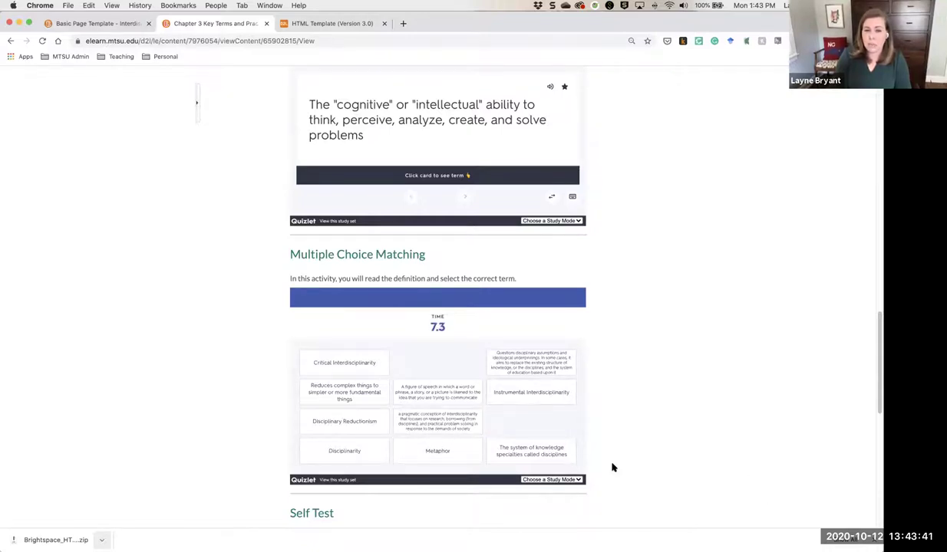
scroll(619, 459, down, 5)
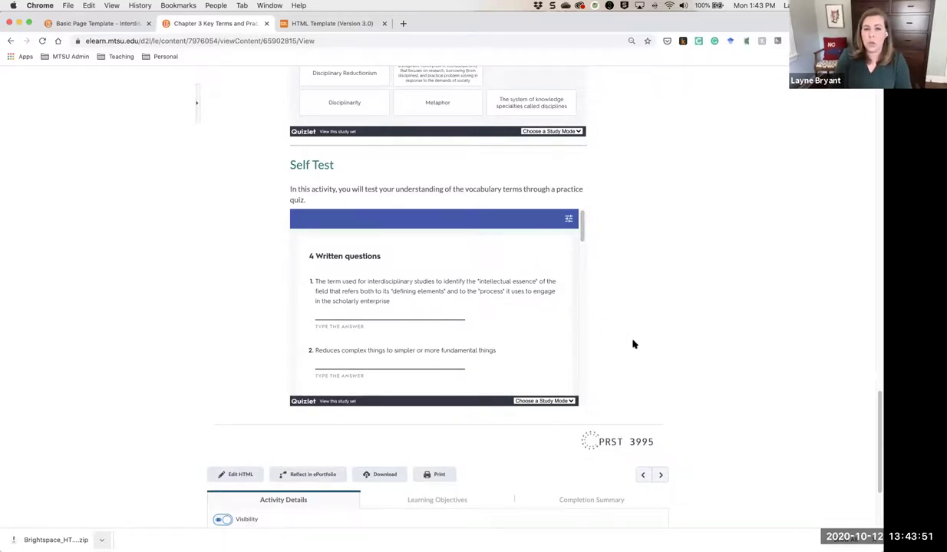
scroll(633, 344, up, 5)
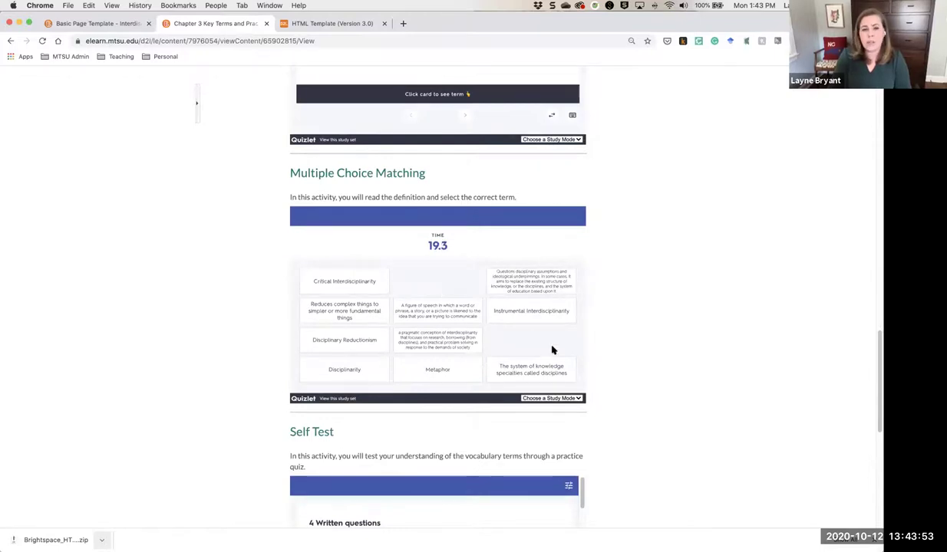
scroll(552, 349, up, 4)
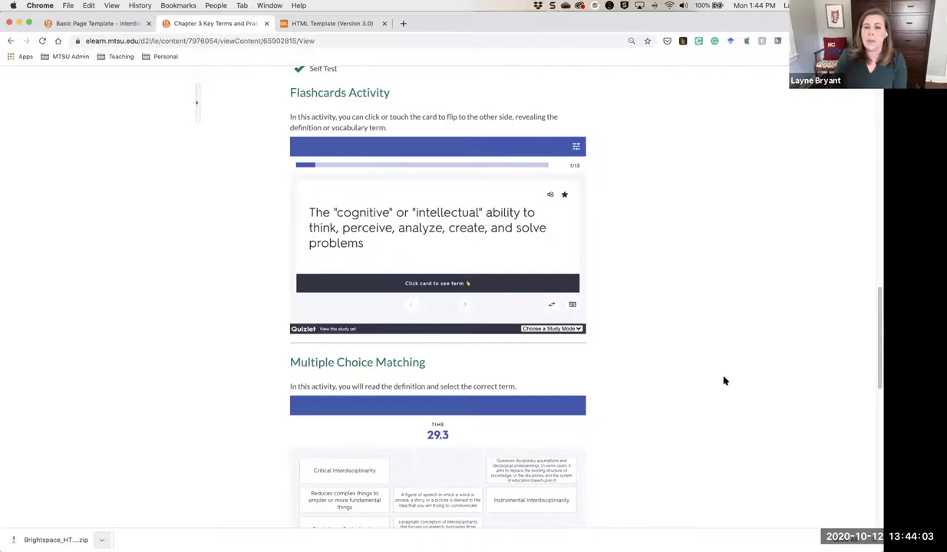
scroll(647, 348, up, 20)
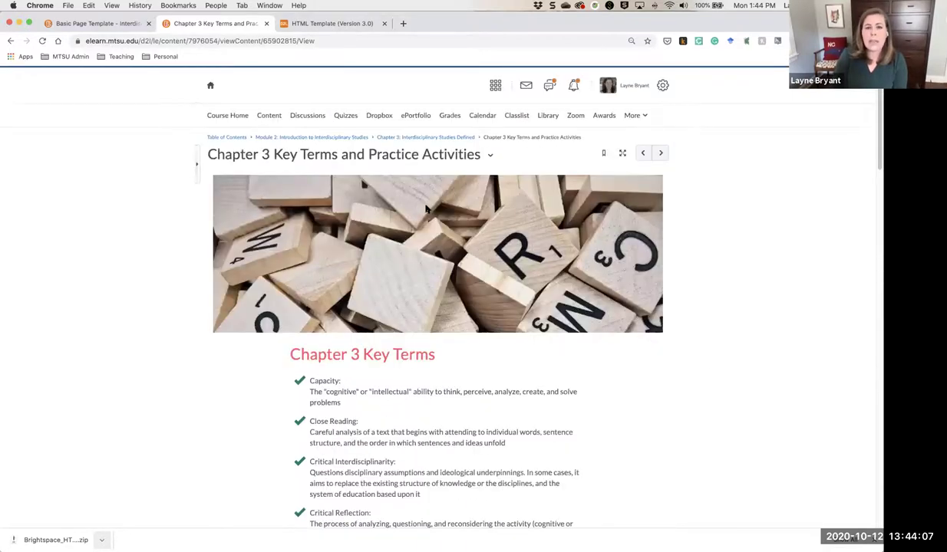
Step: Go back to Module 2 and read the Module 2 Assignment Instructions for the Intellectual Biography ePortfolio
click(659, 153)
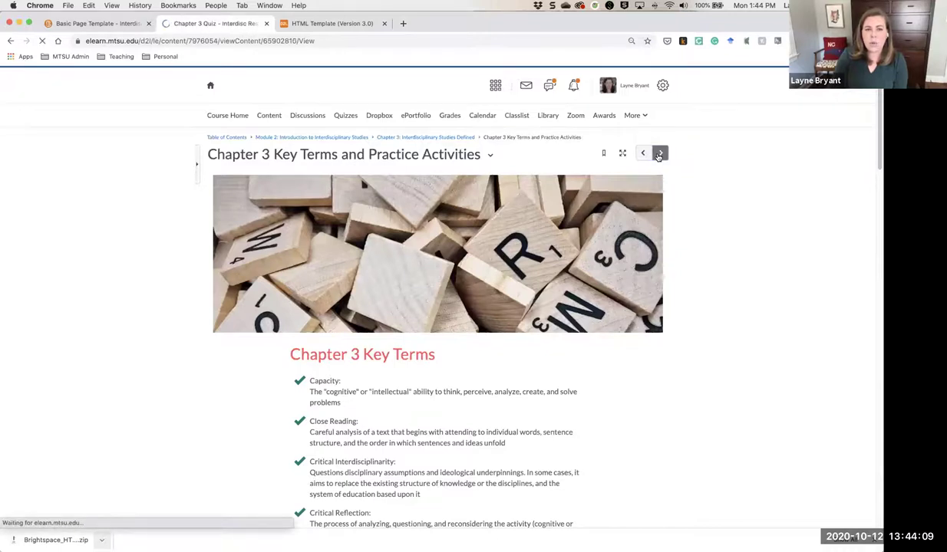
click(313, 142)
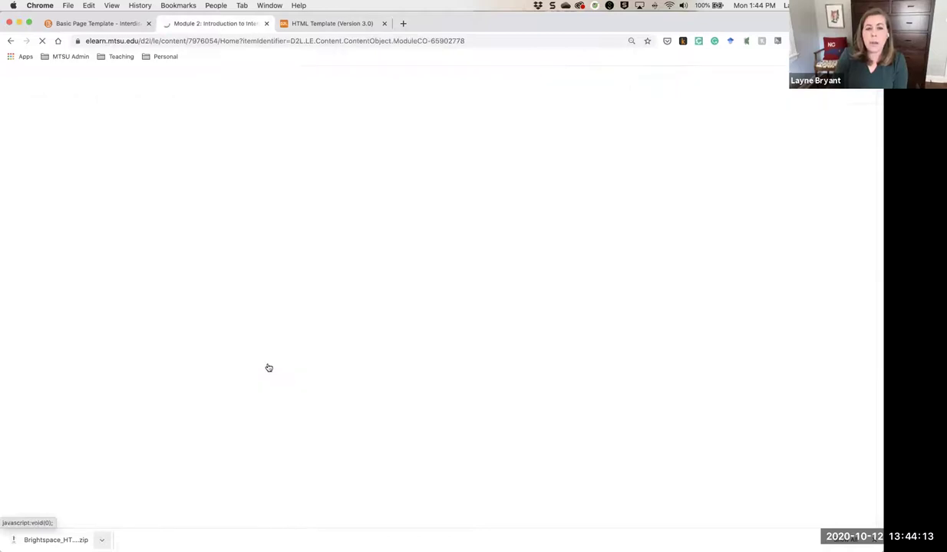
scroll(306, 396, down, 3)
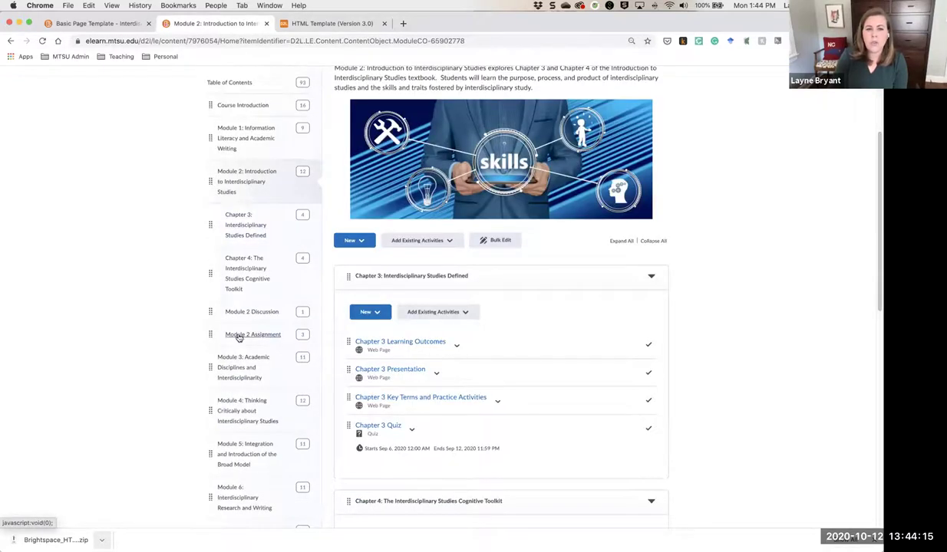
click(247, 335)
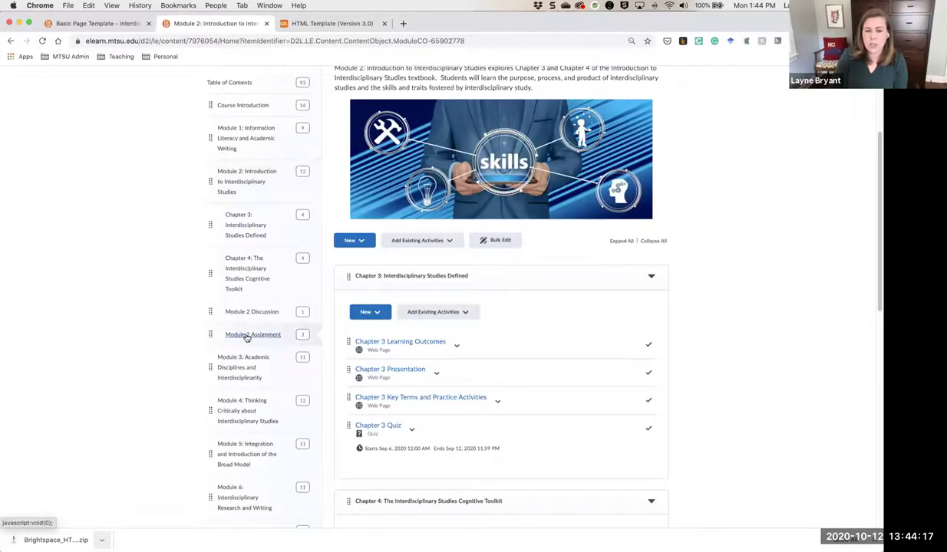
click(416, 84)
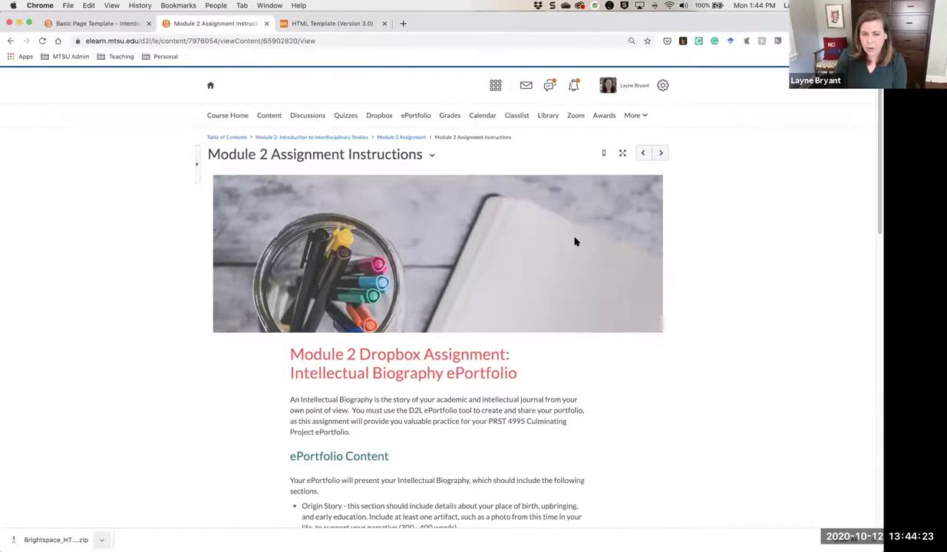
scroll(615, 425, down, 1)
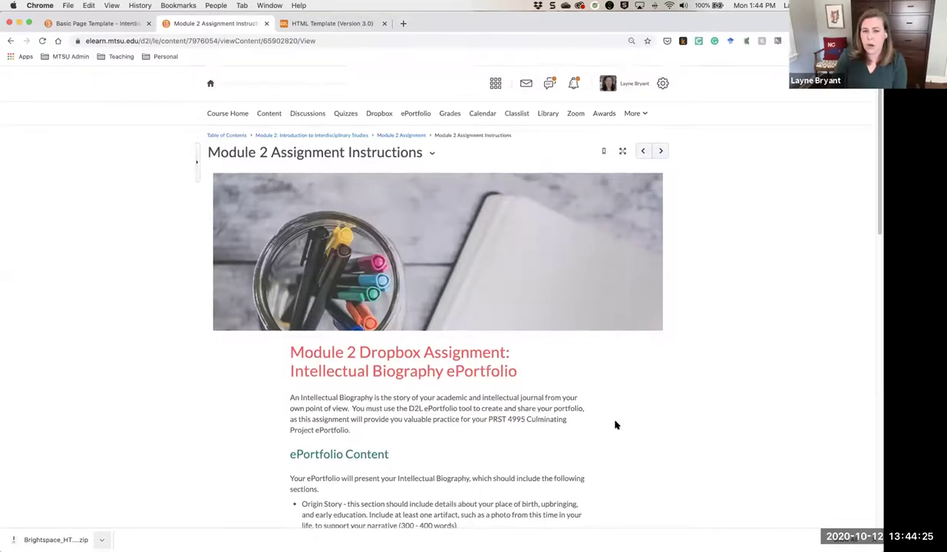
scroll(614, 425, down, 2)
scroll(615, 425, down, 1)
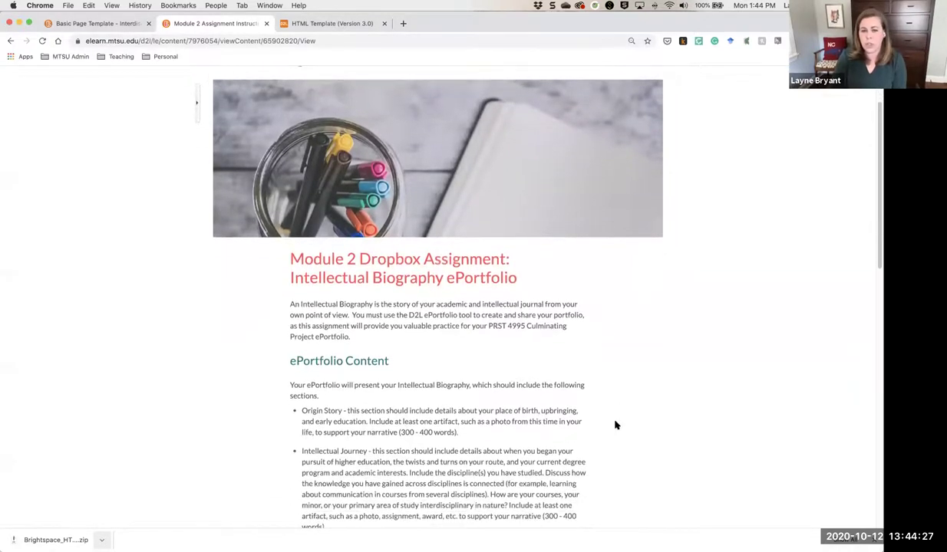
scroll(615, 425, up, 3)
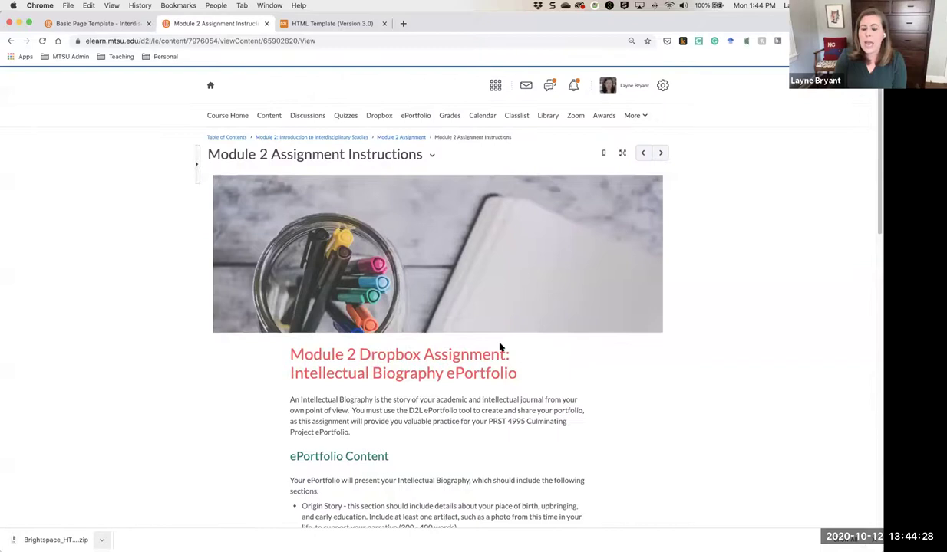
Step: Open Manage Files via Edit Course, browse to Brightspace_HTML_Template/pages, and show 00_blank.html's actions
click(633, 118)
click(625, 159)
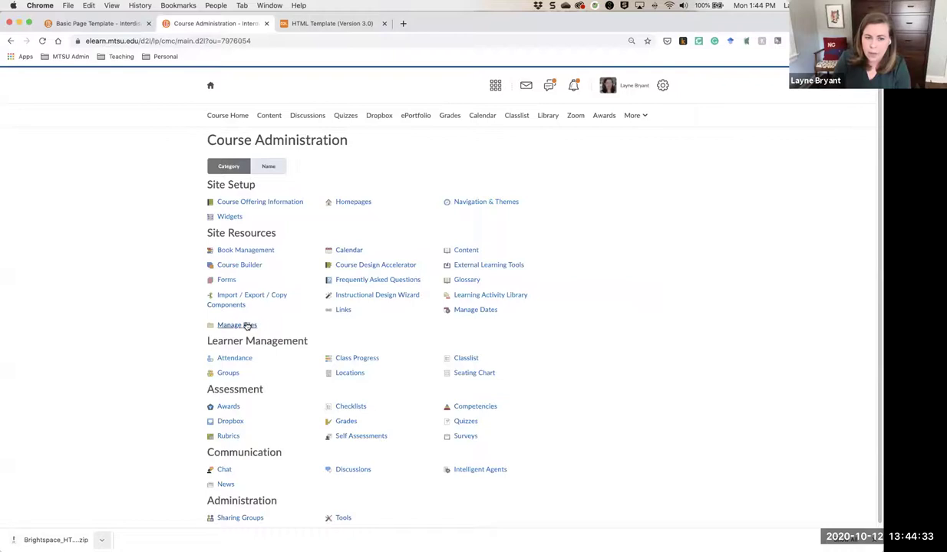
click(244, 325)
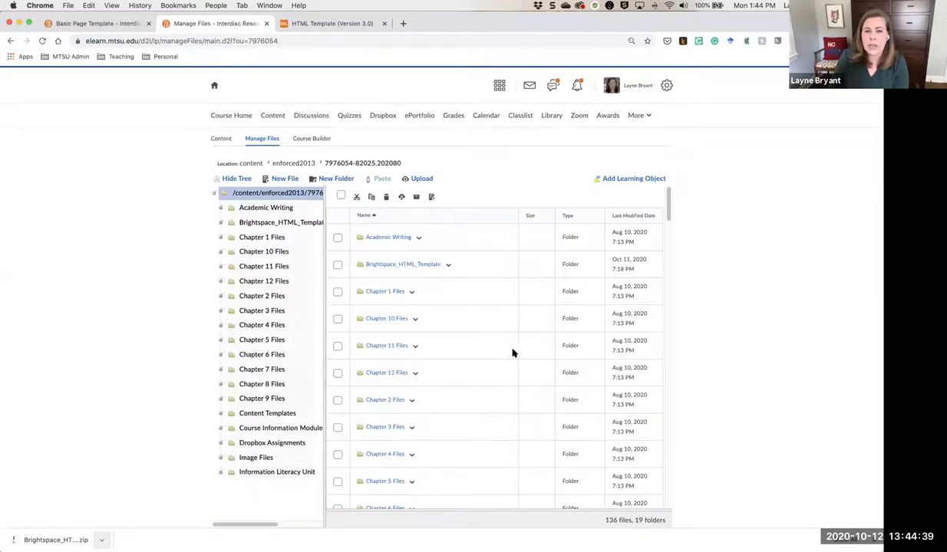
click(414, 265)
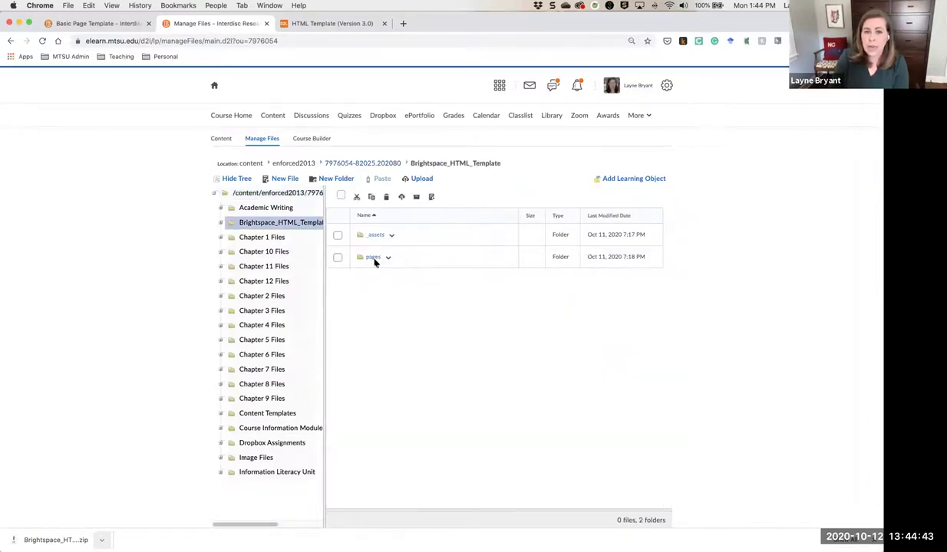
click(372, 257)
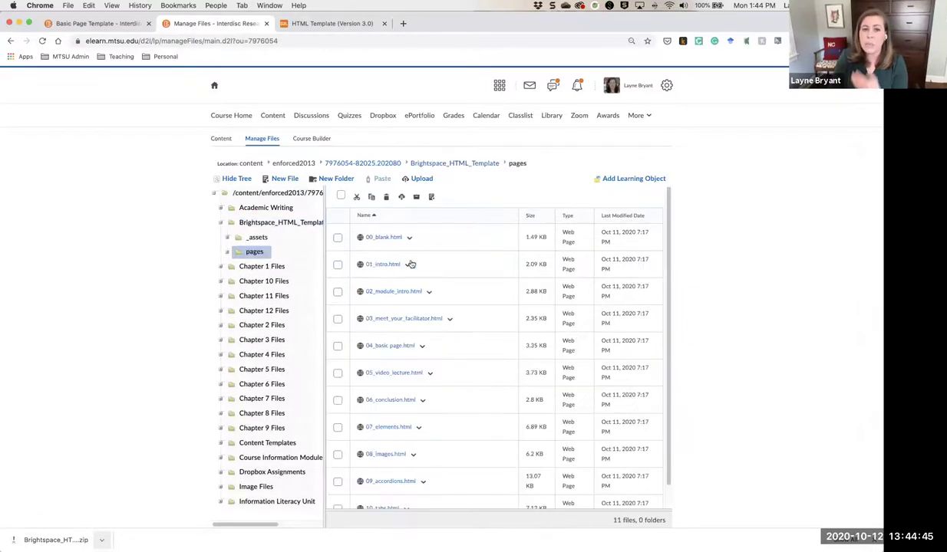
click(409, 238)
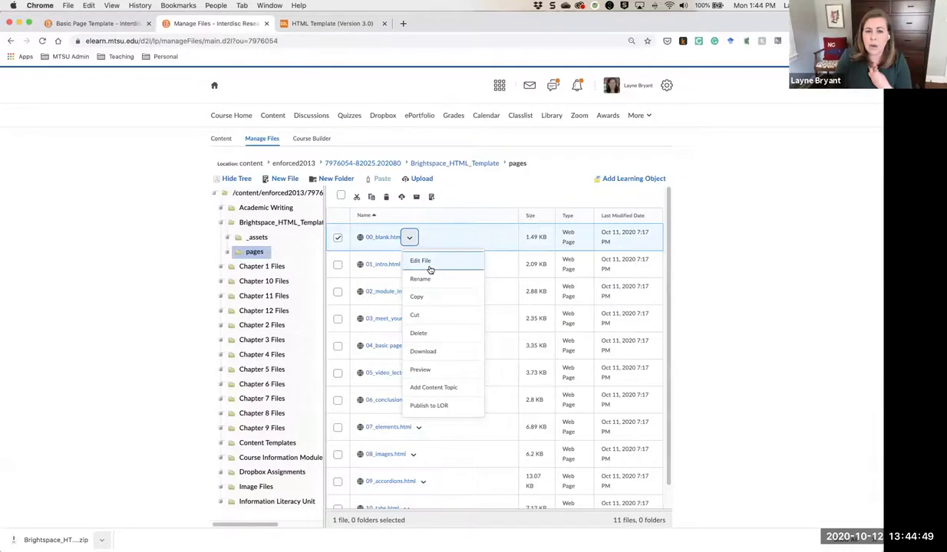
Step: Open 00_blank.html for editing in an enlarged window and select its banner image
click(431, 269)
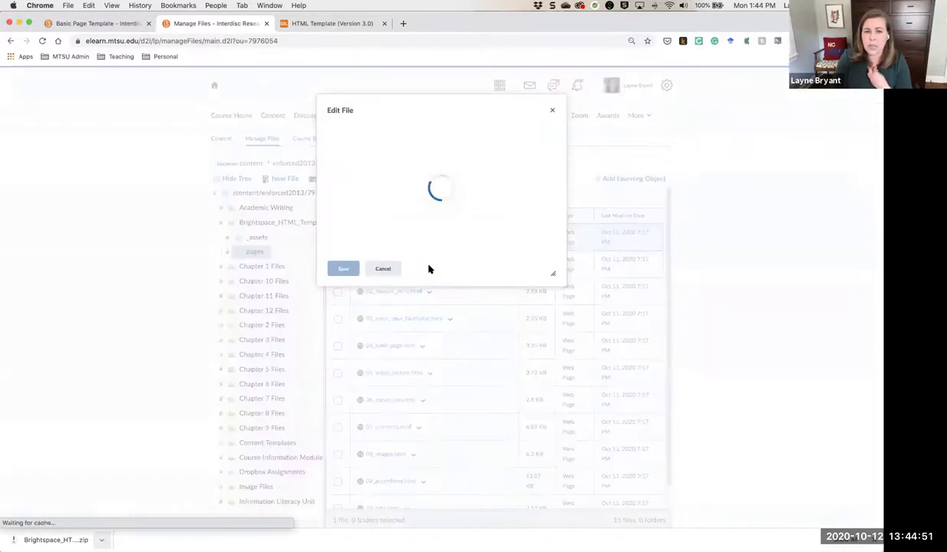
drag(552, 296, 835, 508)
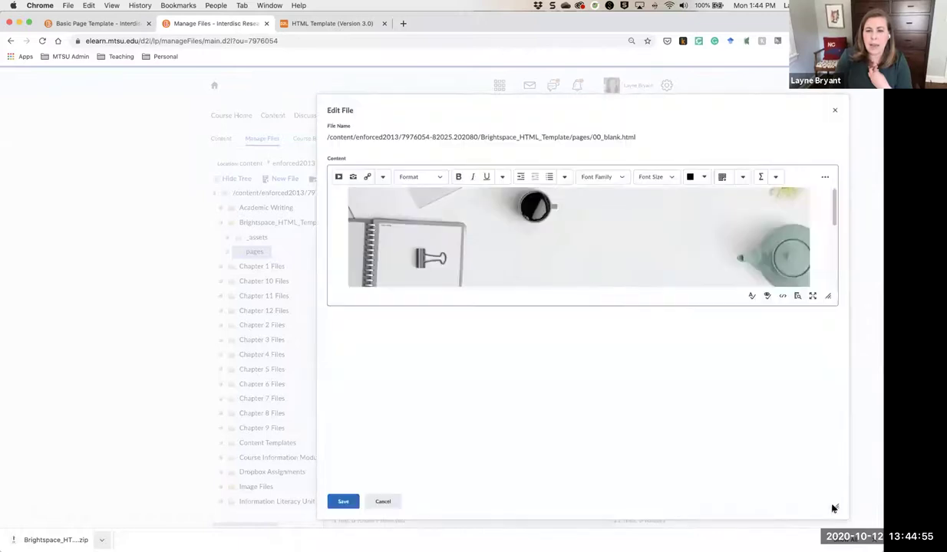
click(558, 234)
Step: Replace the banner with uploaded IMG_BD23FD982AFD-1.jpeg, marked as decorative
click(353, 178)
click(352, 138)
click(355, 145)
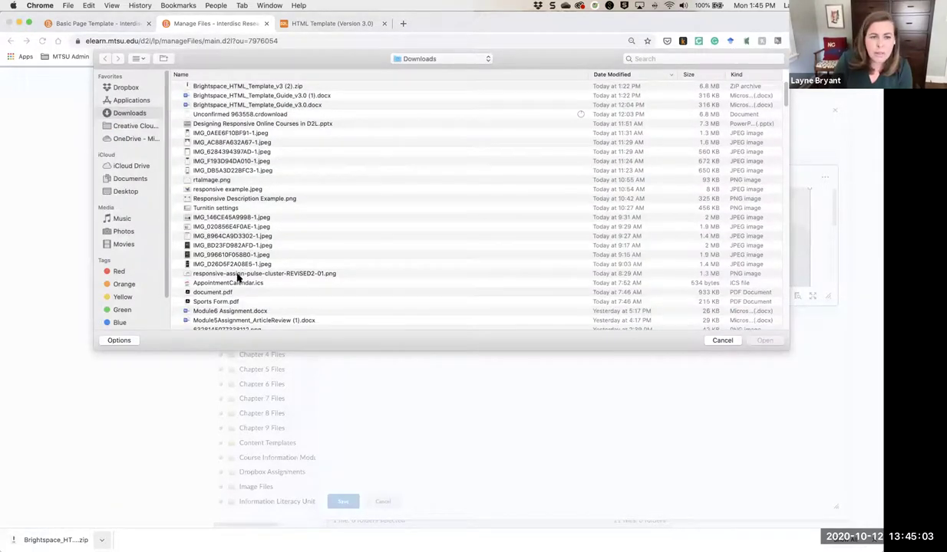
double_click(227, 246)
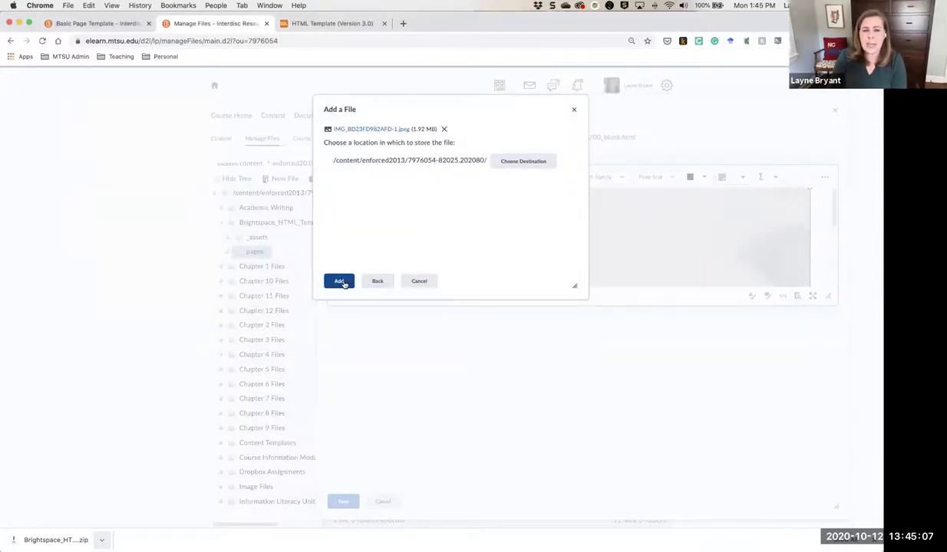
click(340, 281)
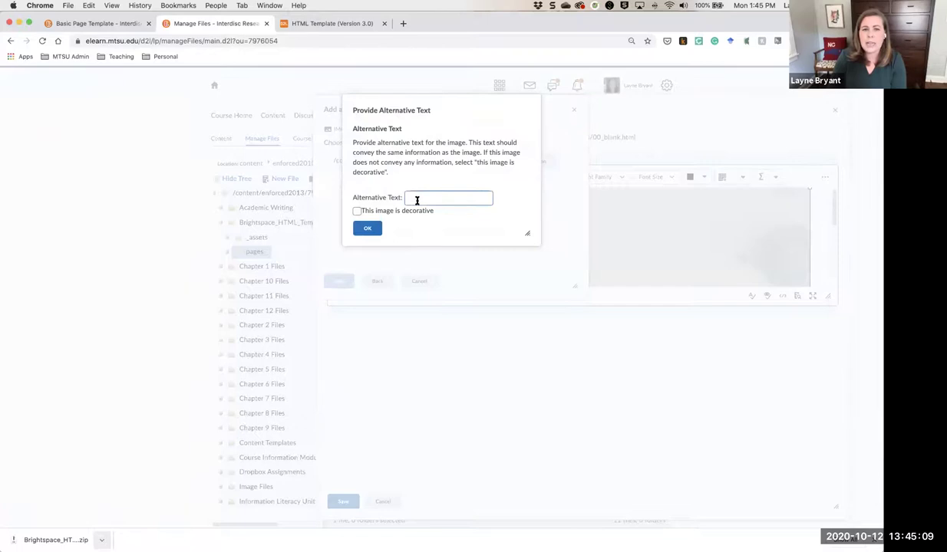
click(359, 211)
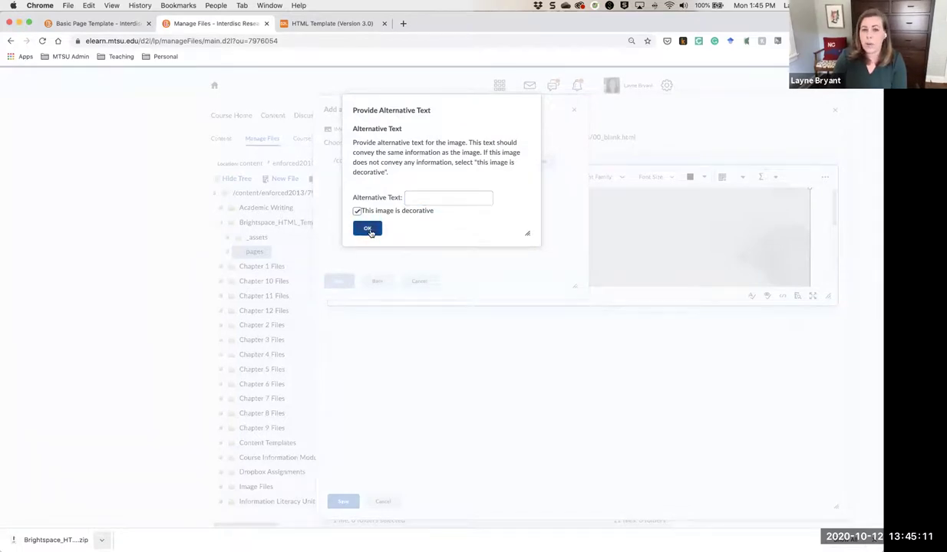
click(368, 229)
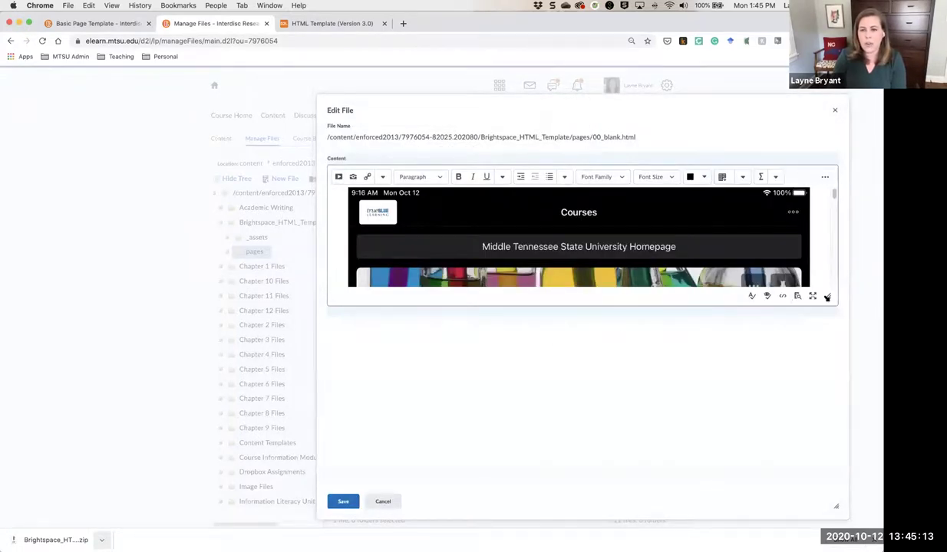
Step: Enlarge the 00_blank.html editor and select the screenshot banner above 'Add Page Title Here'
drag(830, 296, 823, 486)
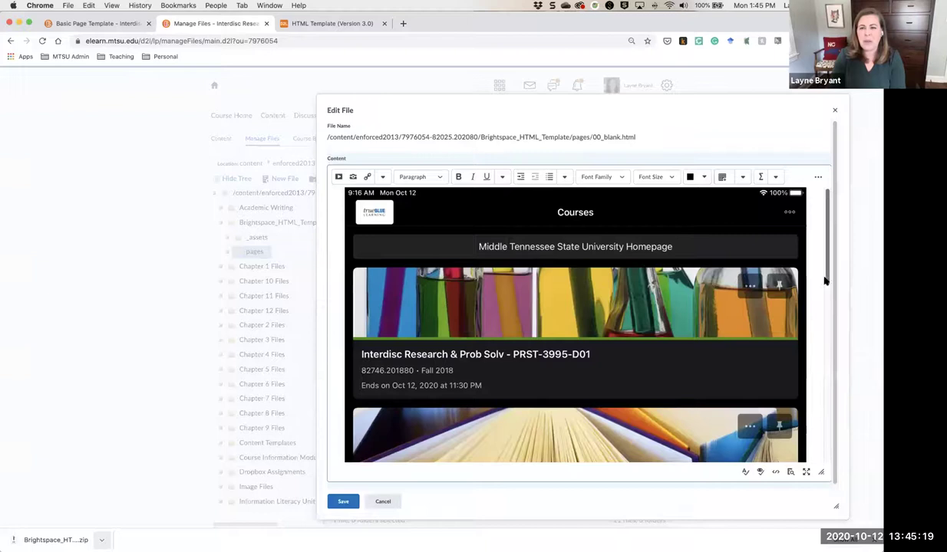
scroll(827, 330, down, 3)
scroll(826, 399, down, 5)
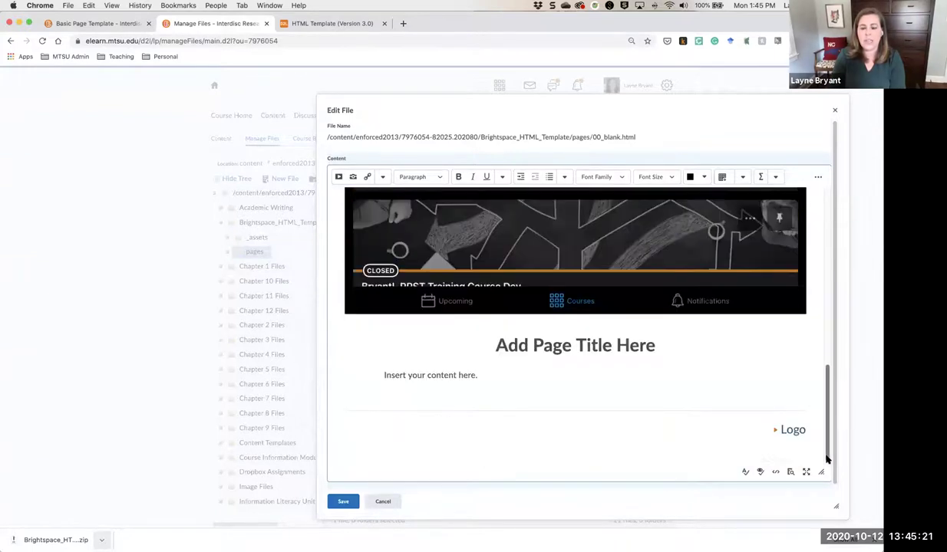
click(724, 268)
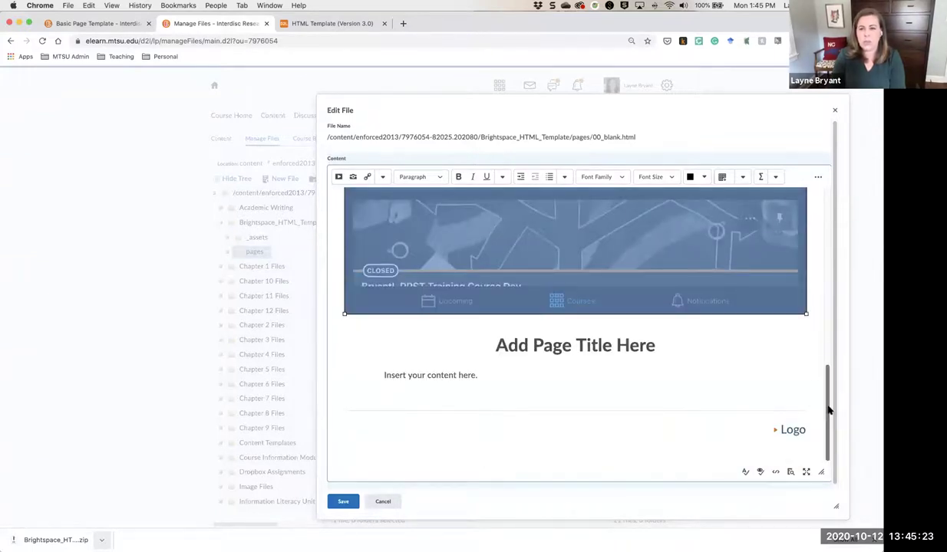
drag(826, 411, 829, 434)
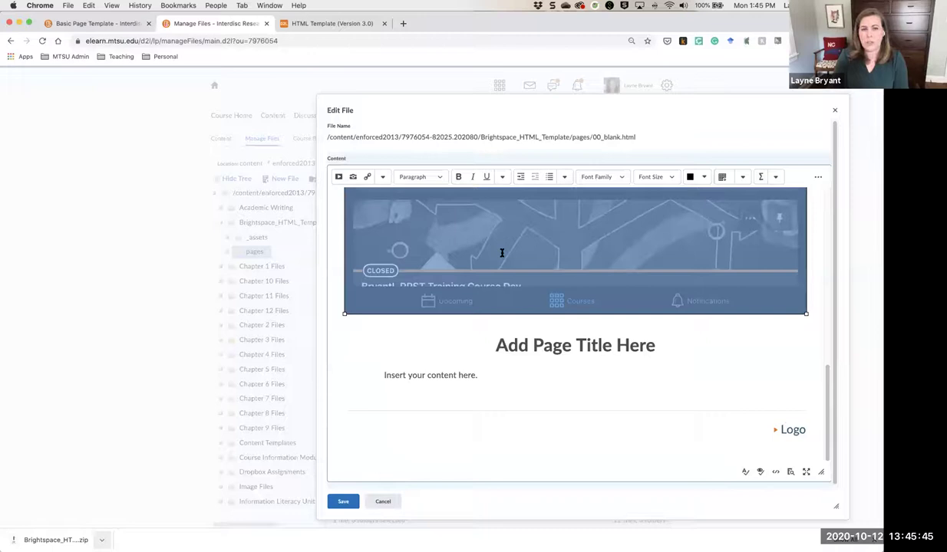
Step: Cancel the 00_blank.html edit, then download and open the 01_intro.html template page
click(383, 501)
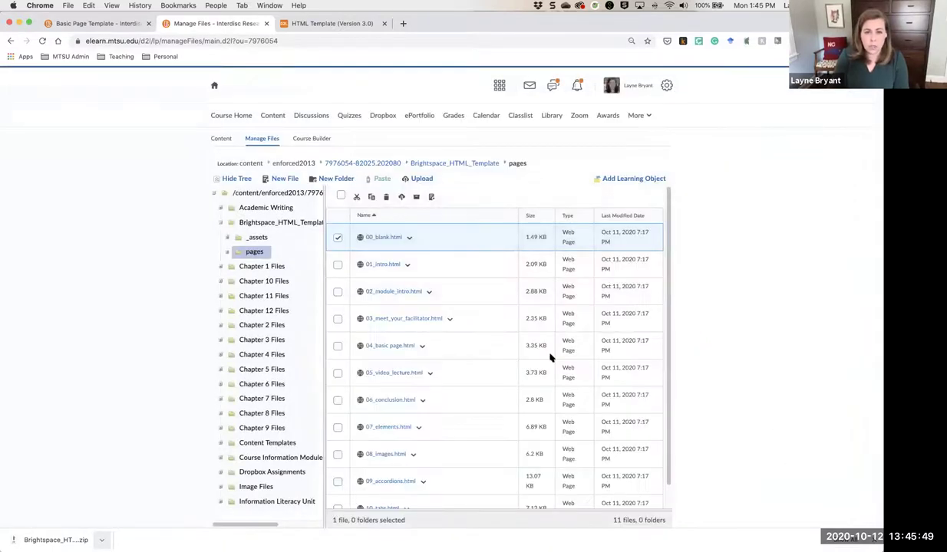
click(391, 268)
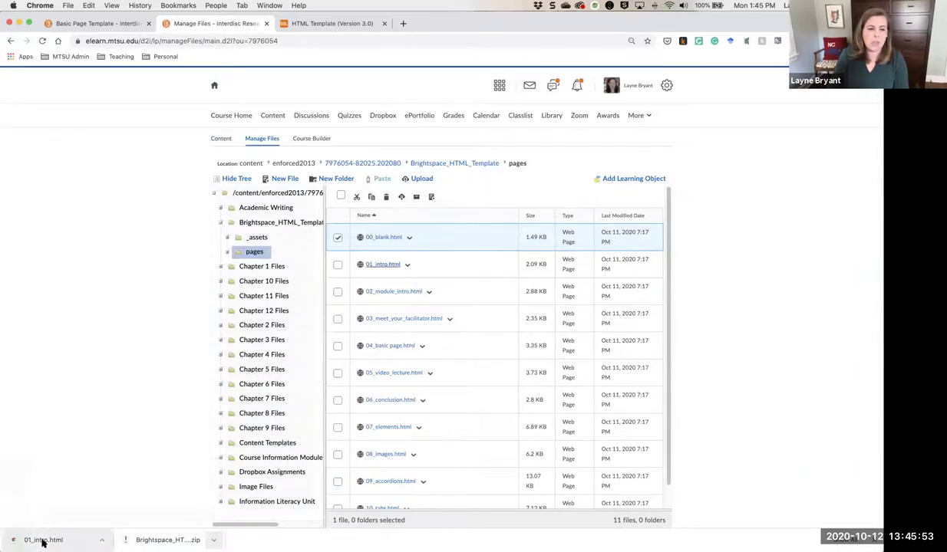
click(43, 540)
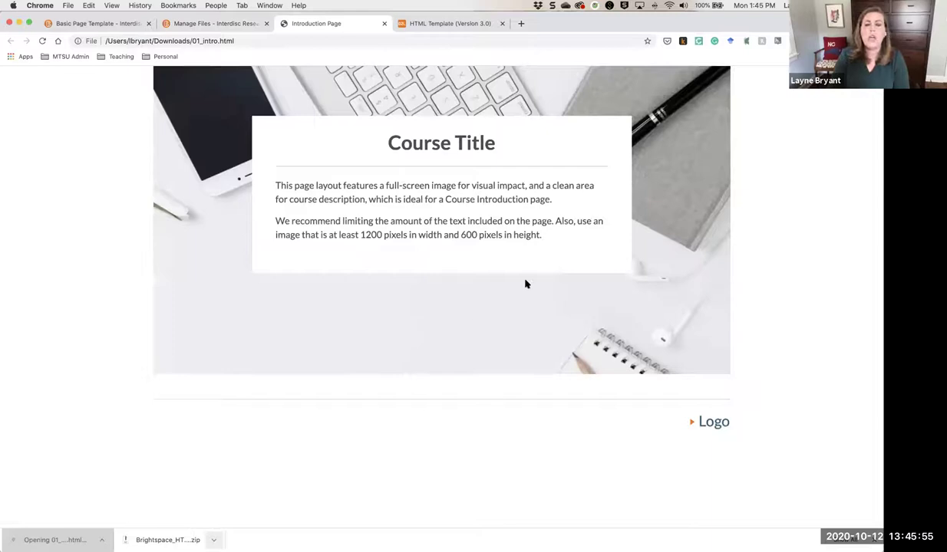